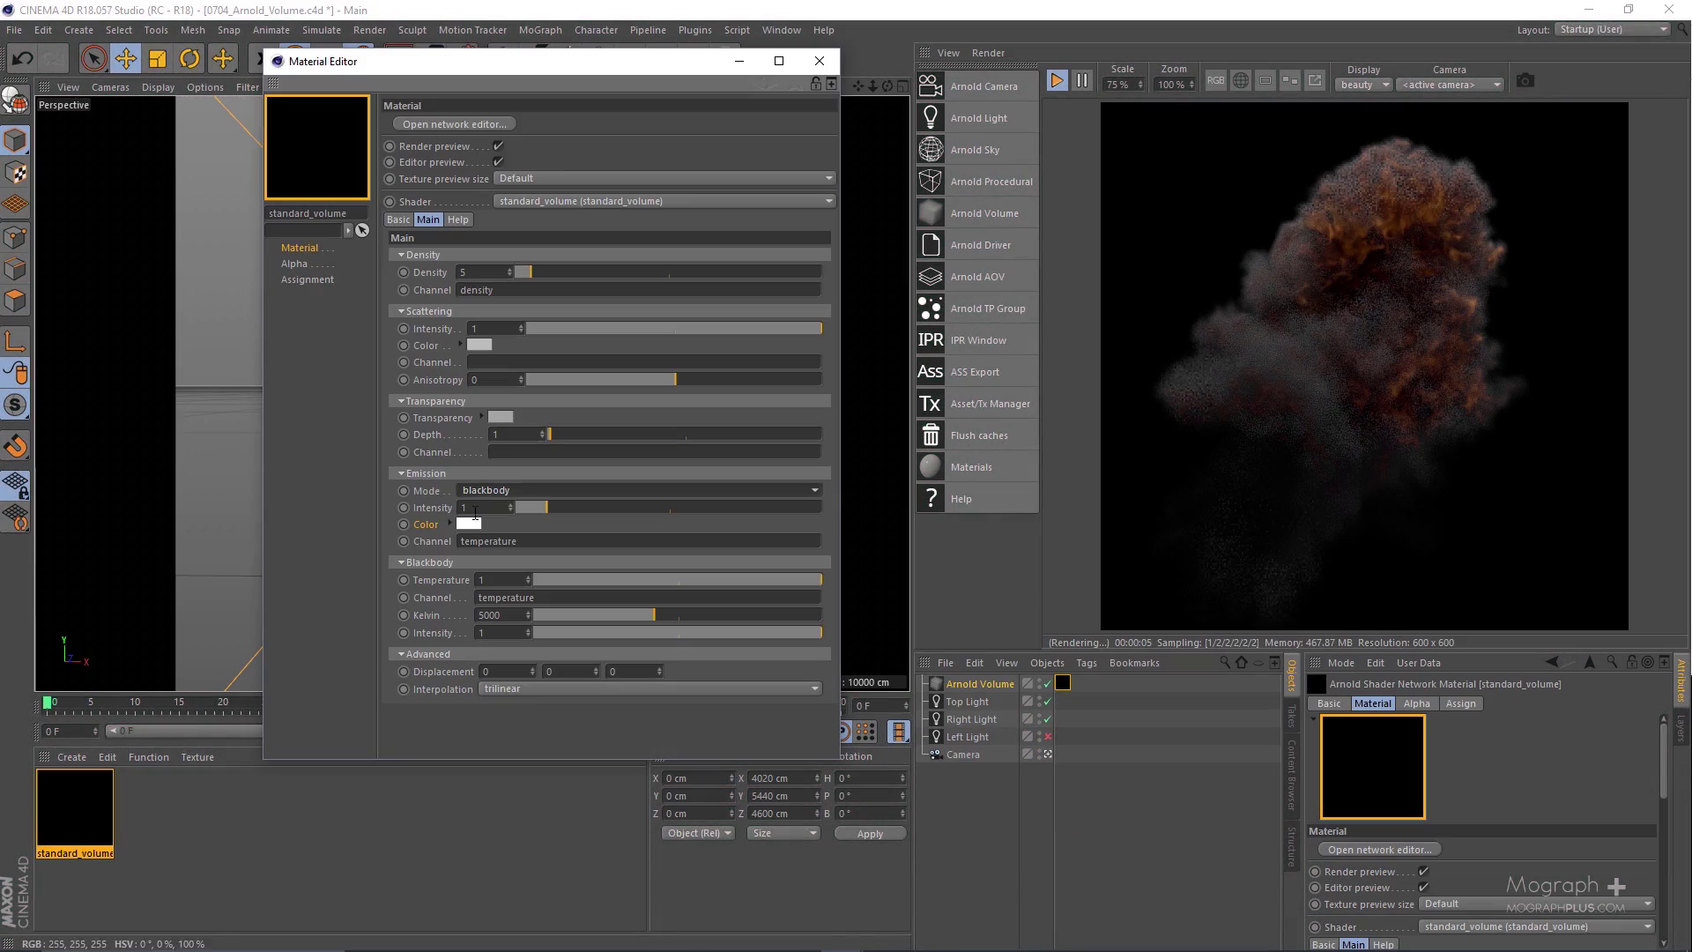
# Set the explosion volume's Emission Intensity to 5, then raise it to 20.
pyautogui.doubleClick(464, 508)
pyautogui.write('5')
pyautogui.press('Return')
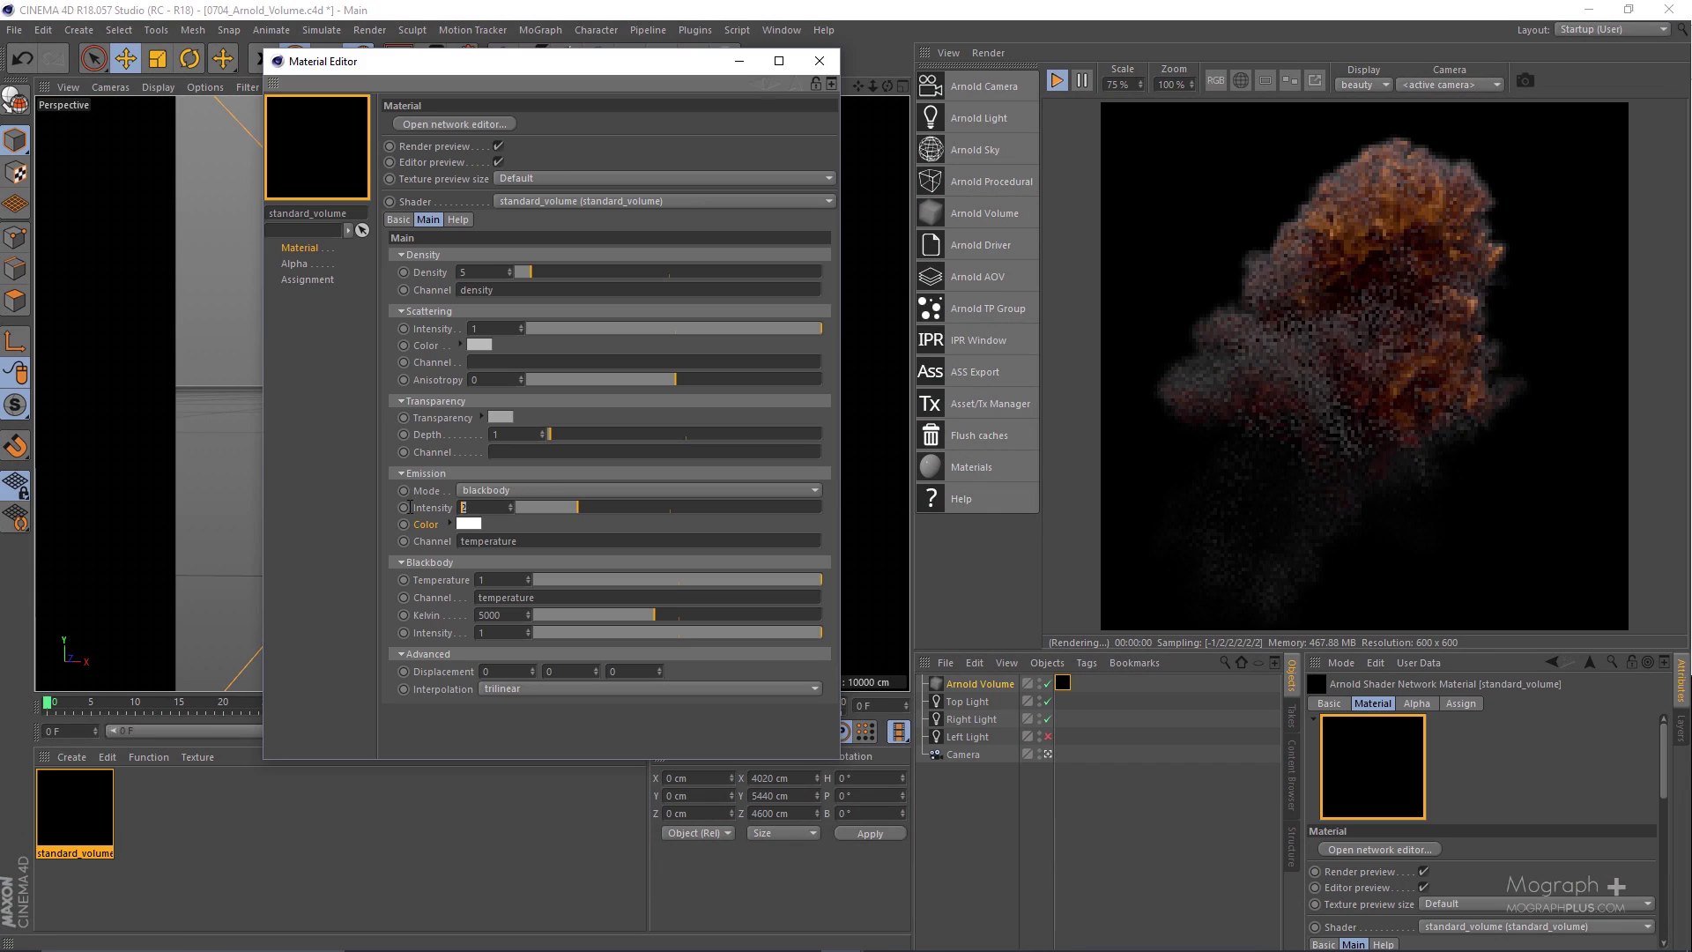
pyautogui.doubleClick(465, 508)
pyautogui.write('20')
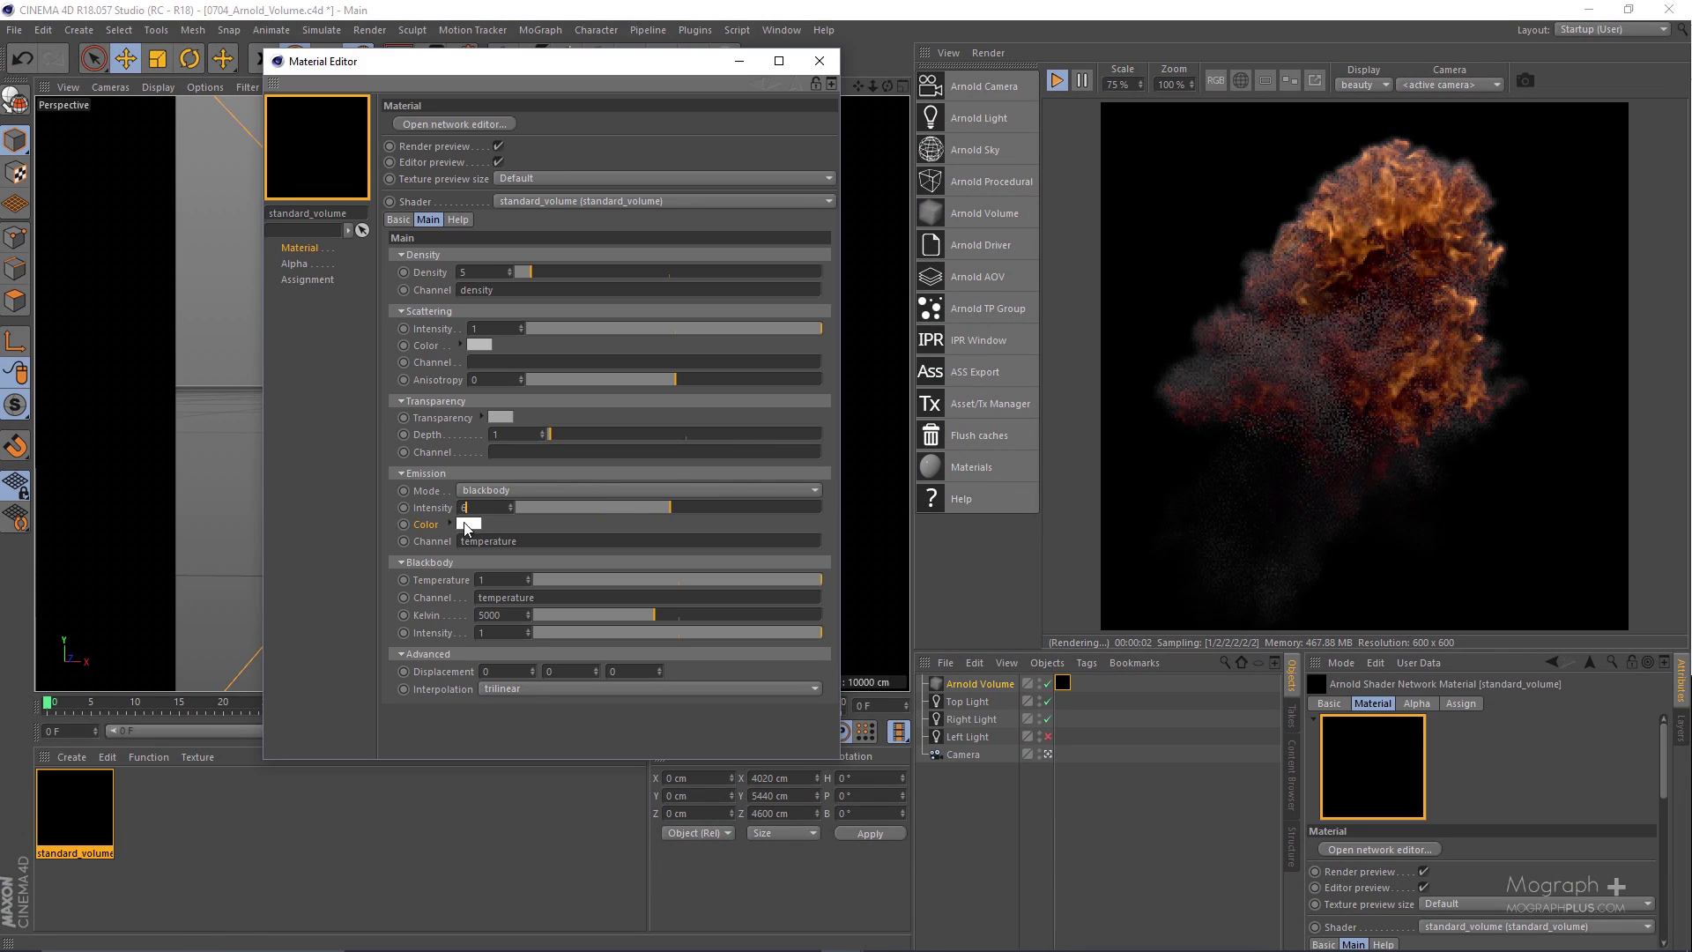
pyautogui.press('Return')
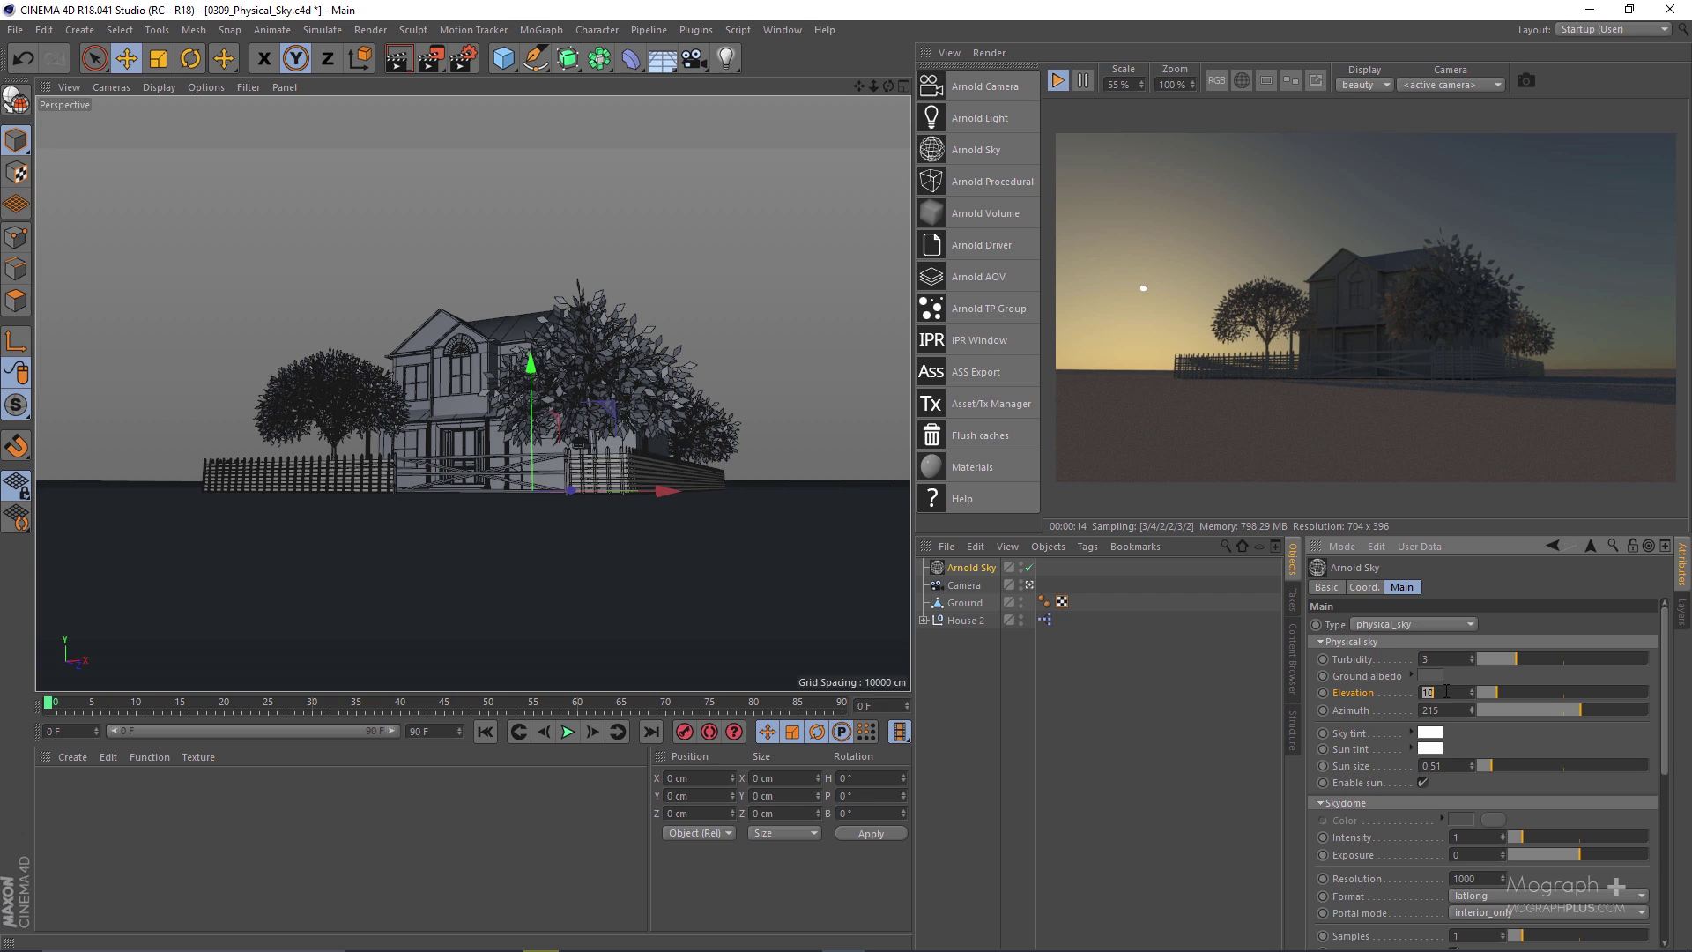
# Lower the Arnold Sky elevation to 2 and set hair Melanin randomize to 1.
pyautogui.write('2')
pyautogui.press('Return')
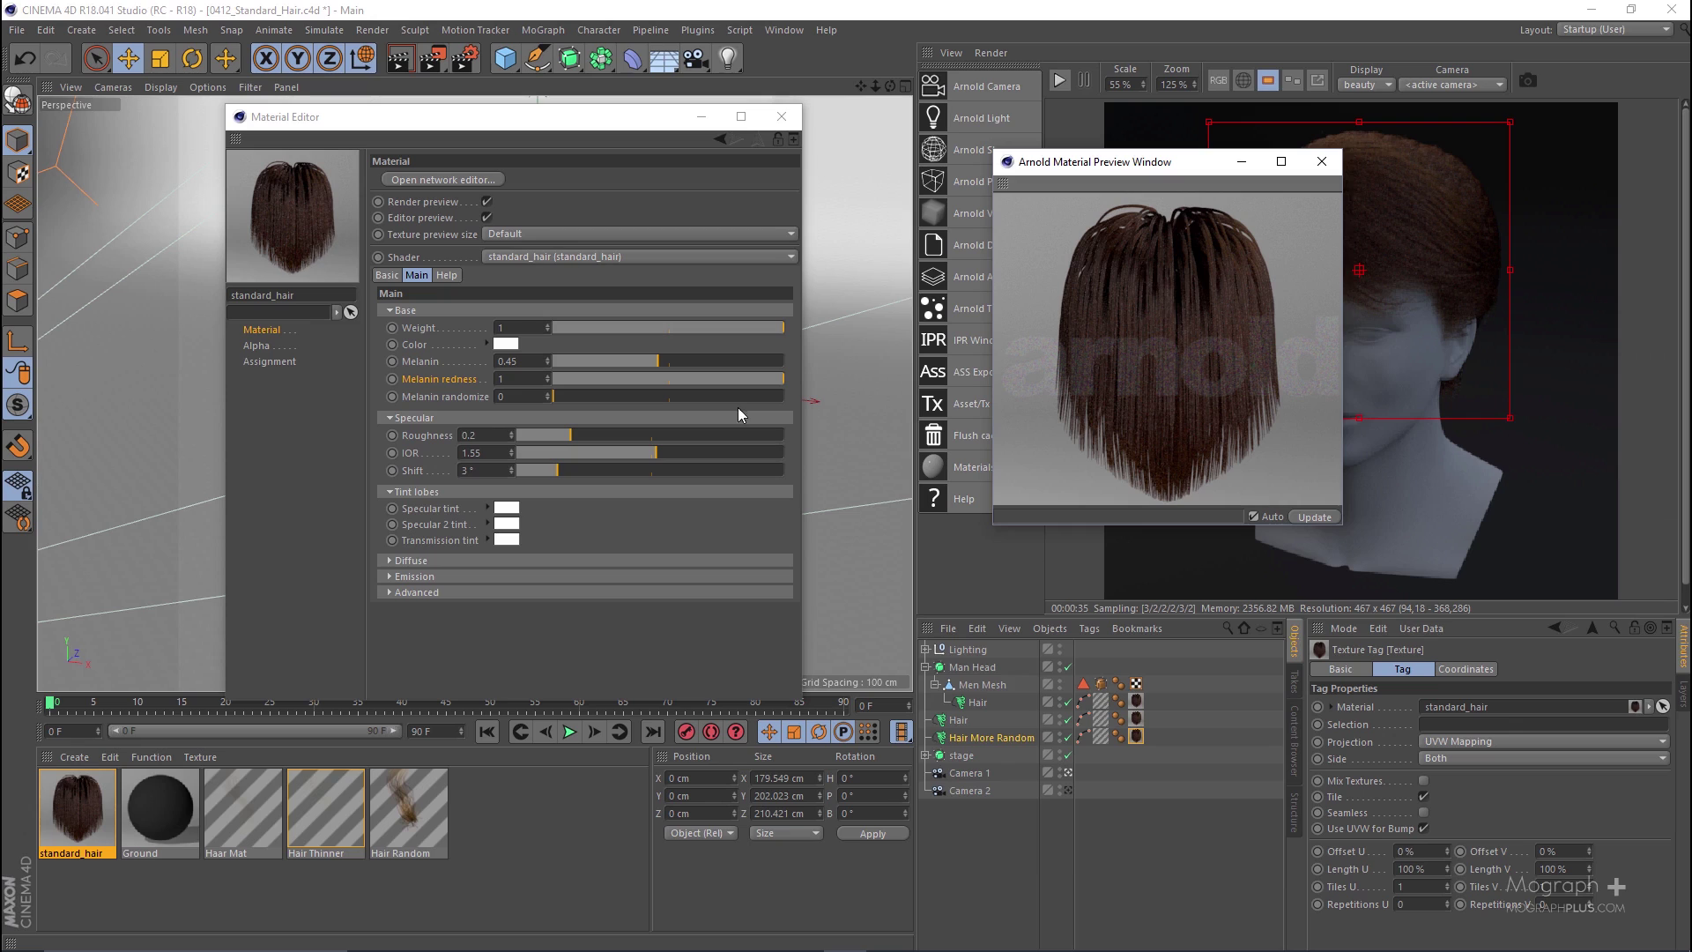
pyautogui.moveTo(770, 397); pyautogui.dragTo(866, 395)
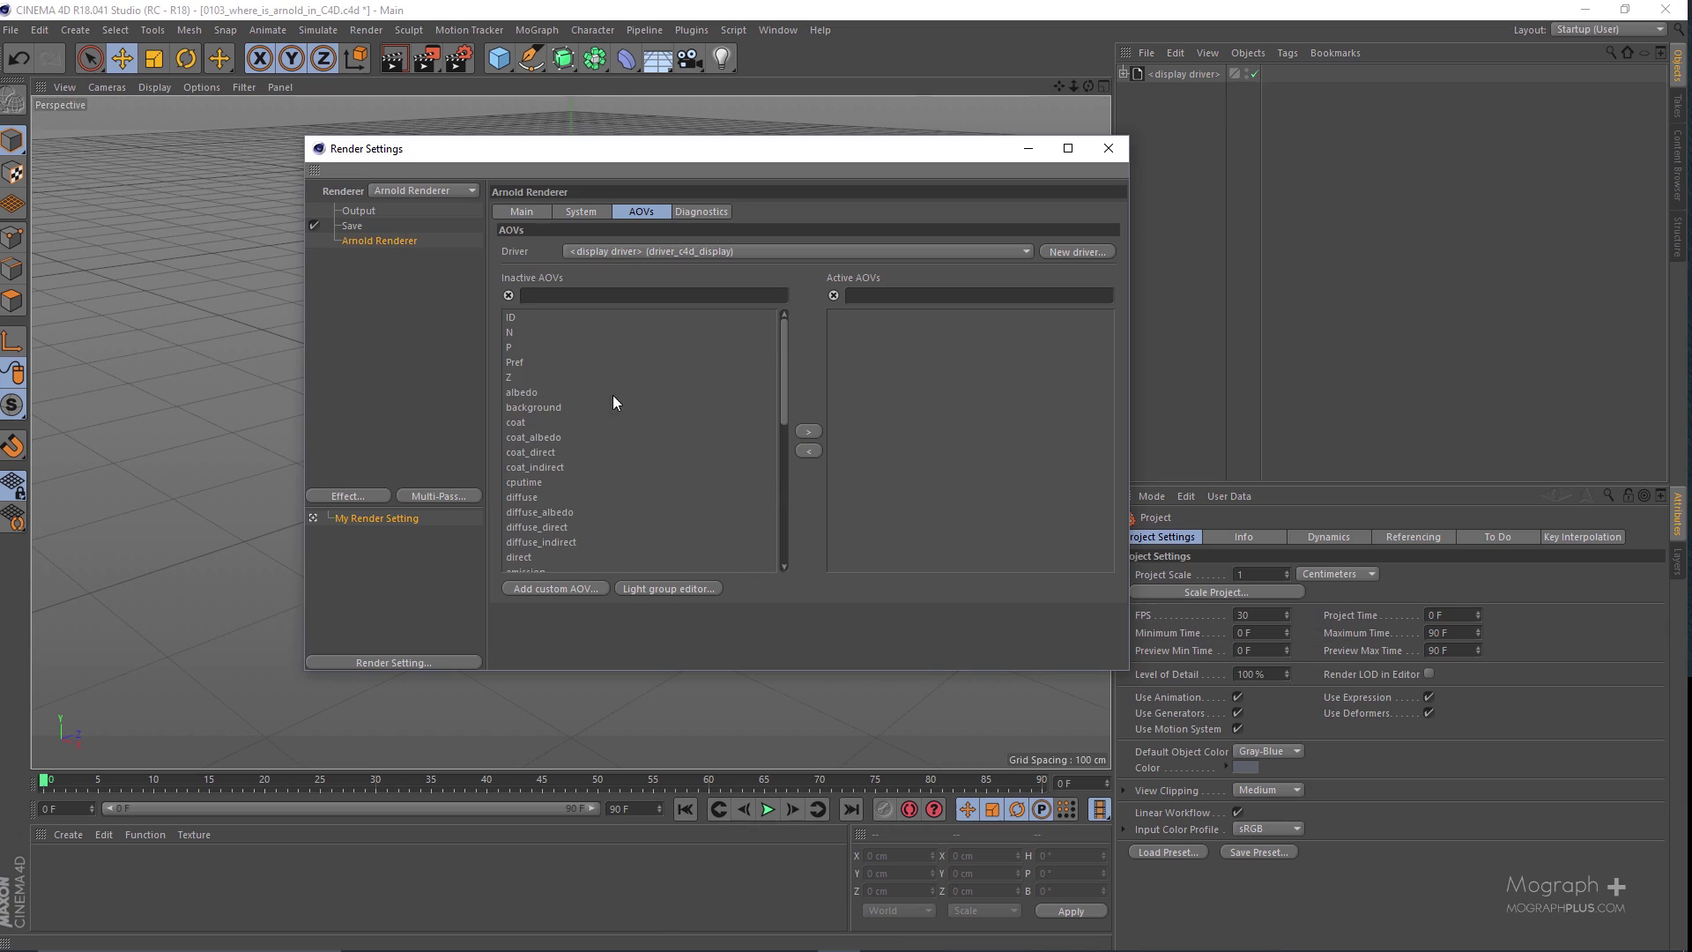
# Move the diffuse AOV to Active AOVs, briefly trying and removing another AOV.
pyautogui.scroll(-5, 611, 395)
pyautogui.scroll(5, 573, 425)
pyautogui.click(529, 497)
pyautogui.click(807, 431)
pyautogui.click(549, 422)
pyautogui.click(807, 431)
pyautogui.click(809, 450)
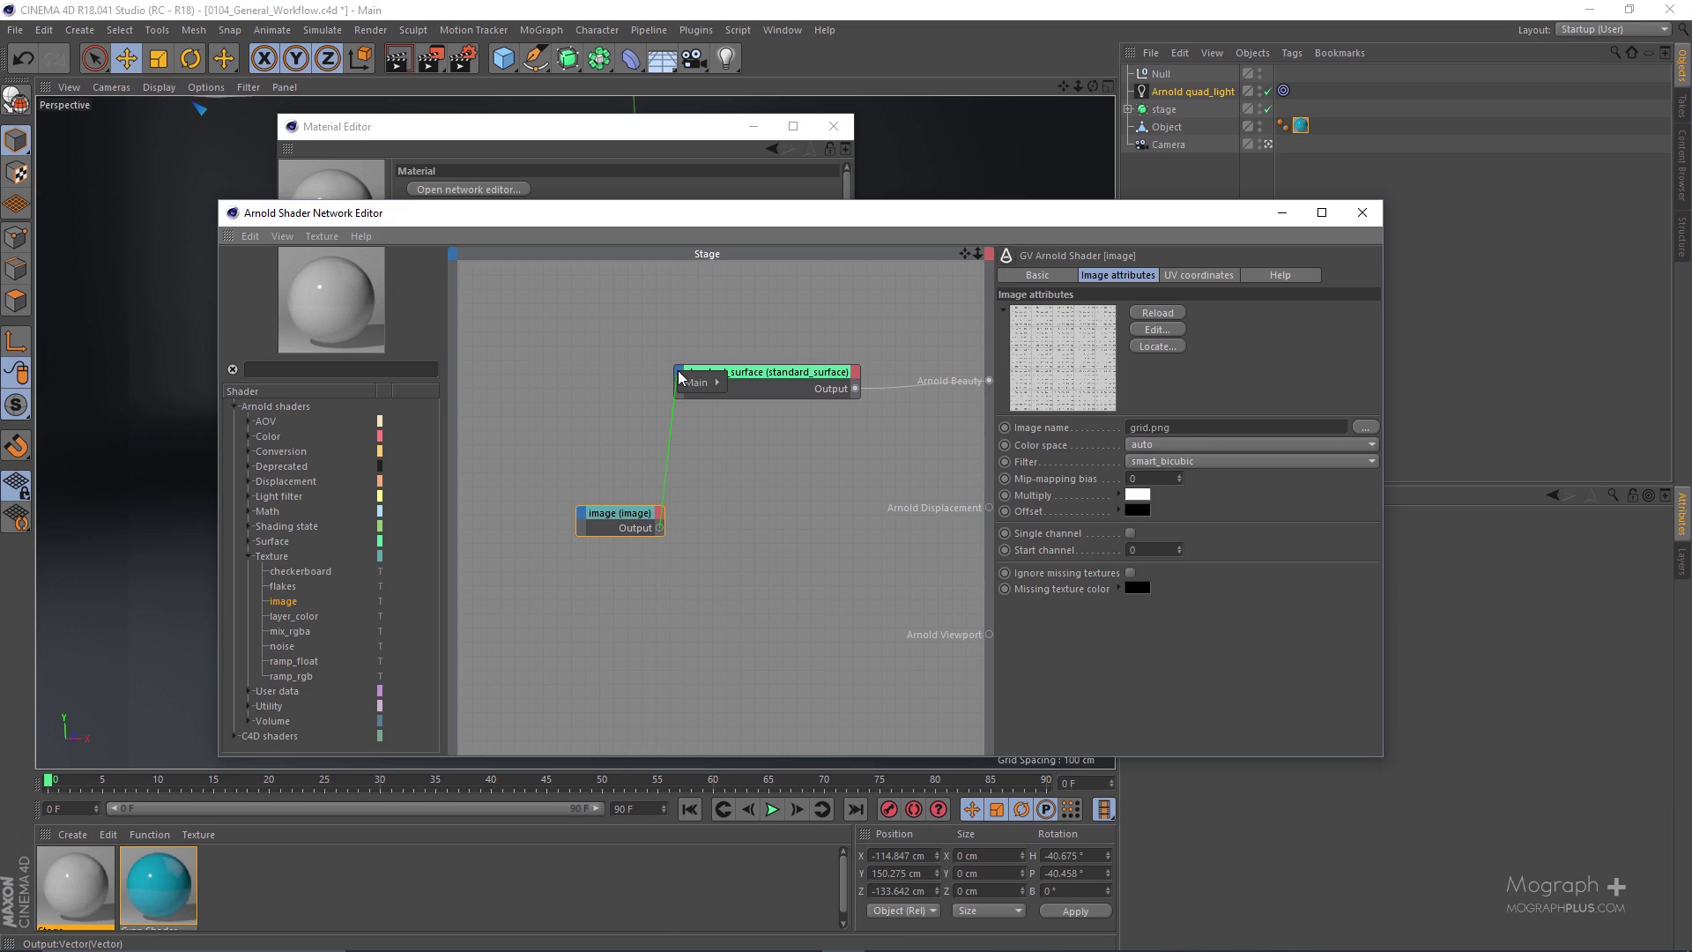
pyautogui.moveTo(720, 389)
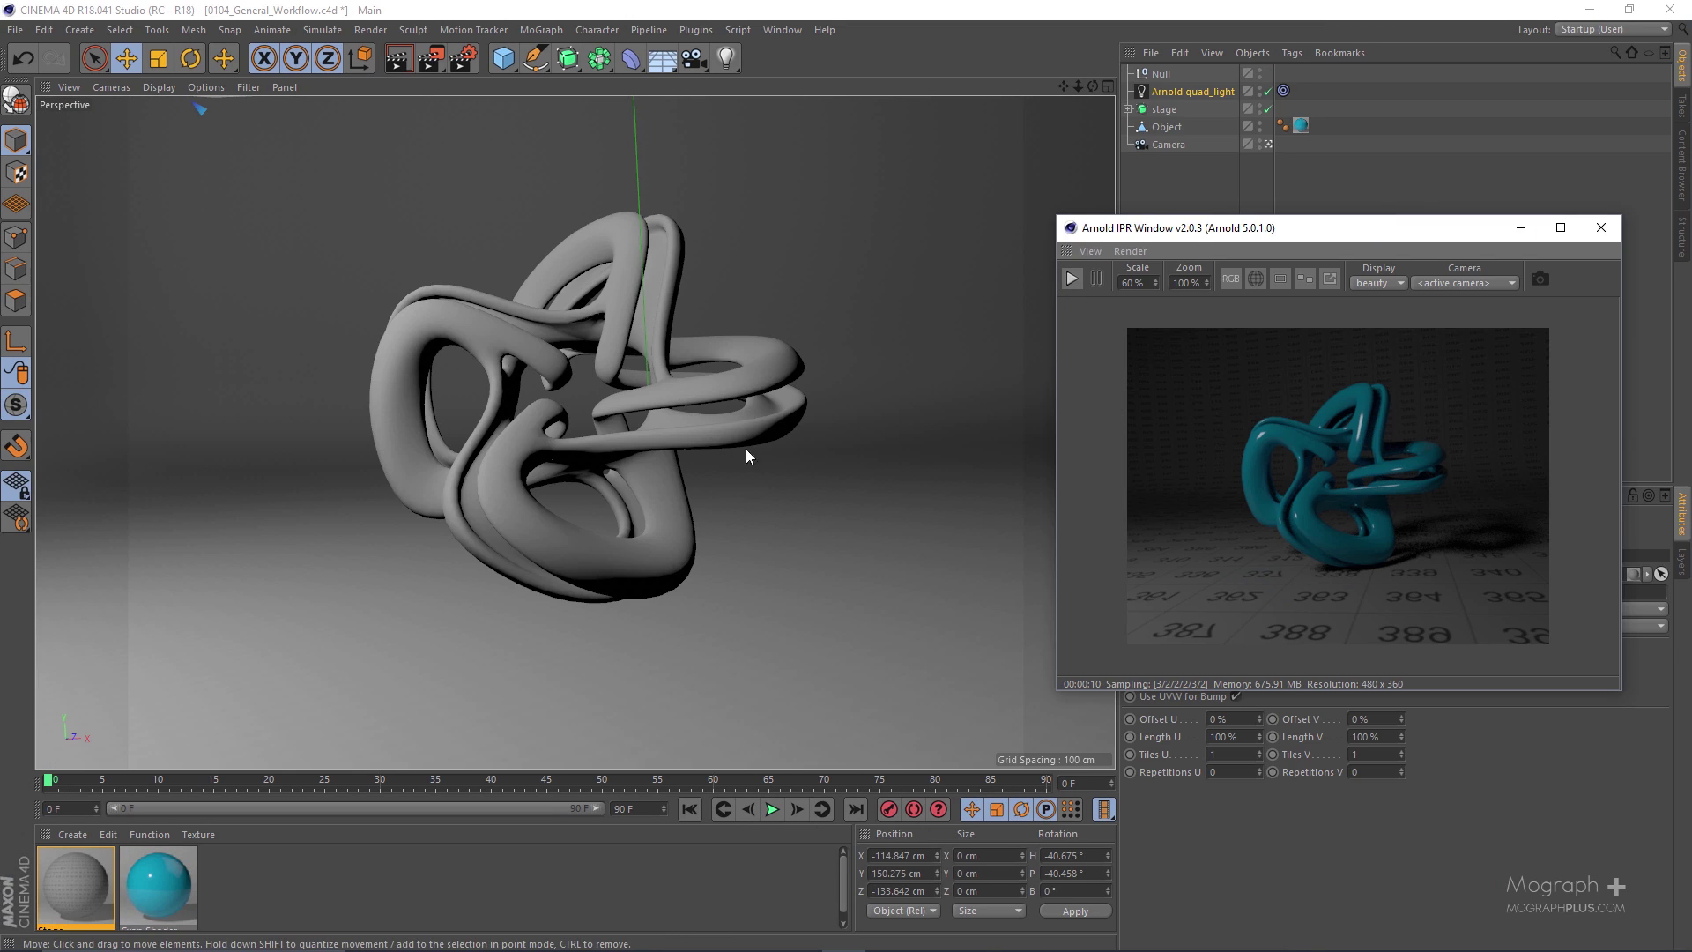
# Open the first material's shader network and load the Diffuse Samples = 6 render from history.
pyautogui.doubleClick(76, 884)
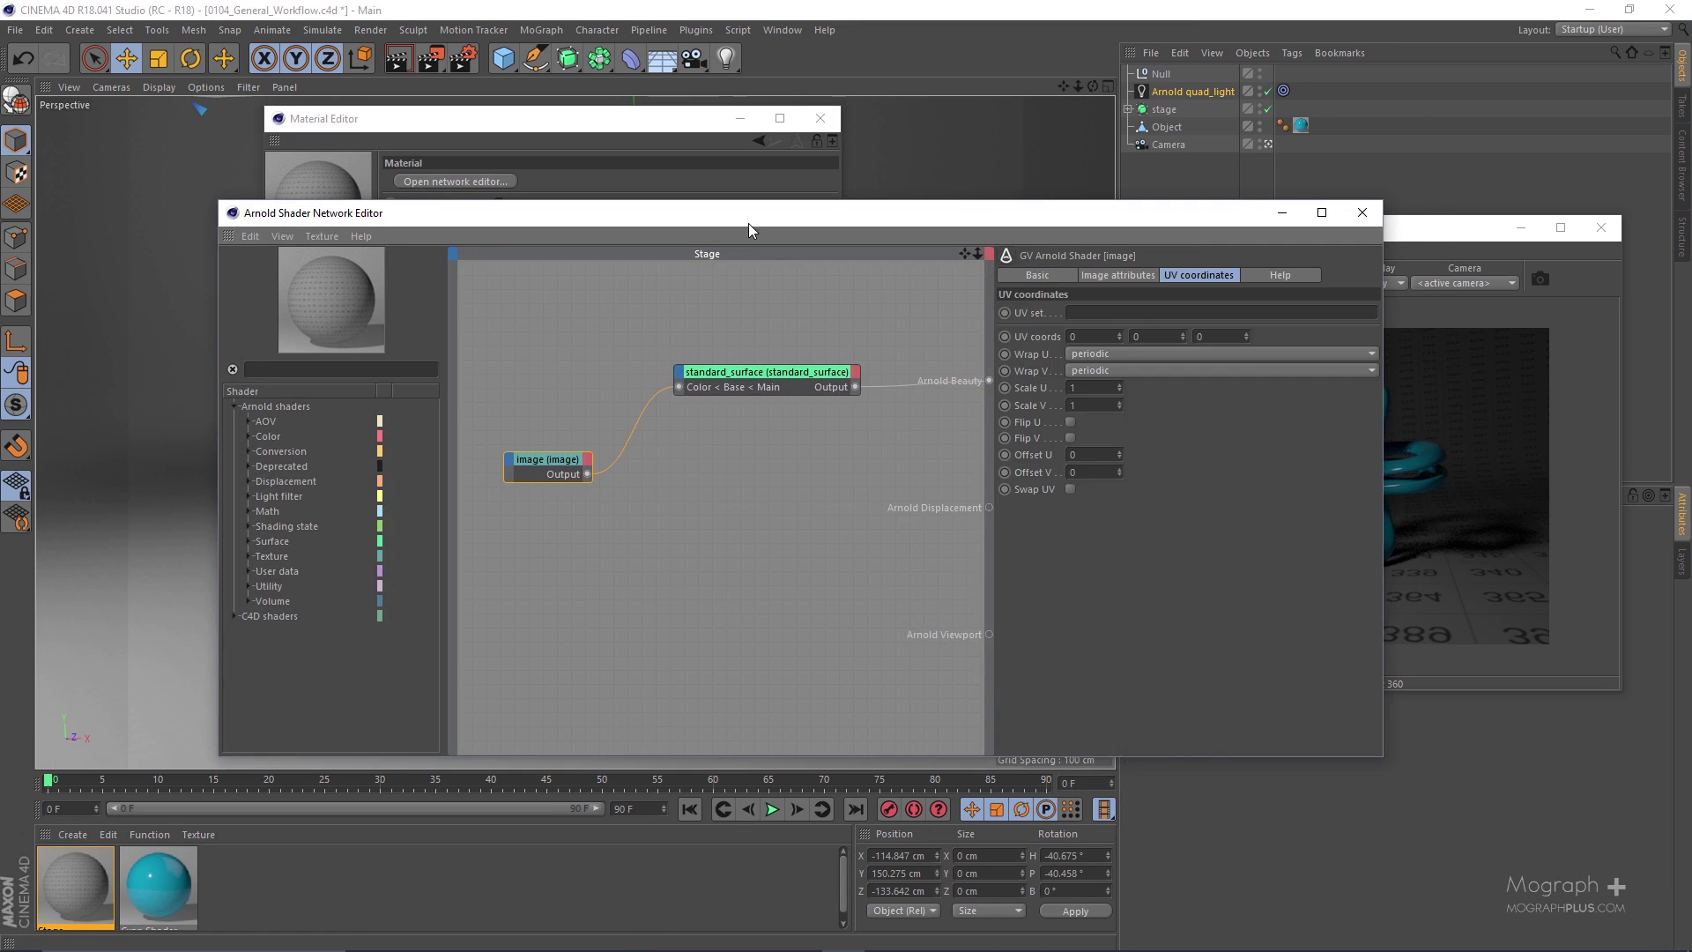
pyautogui.moveTo(748, 224); pyautogui.dragTo(724, 317)
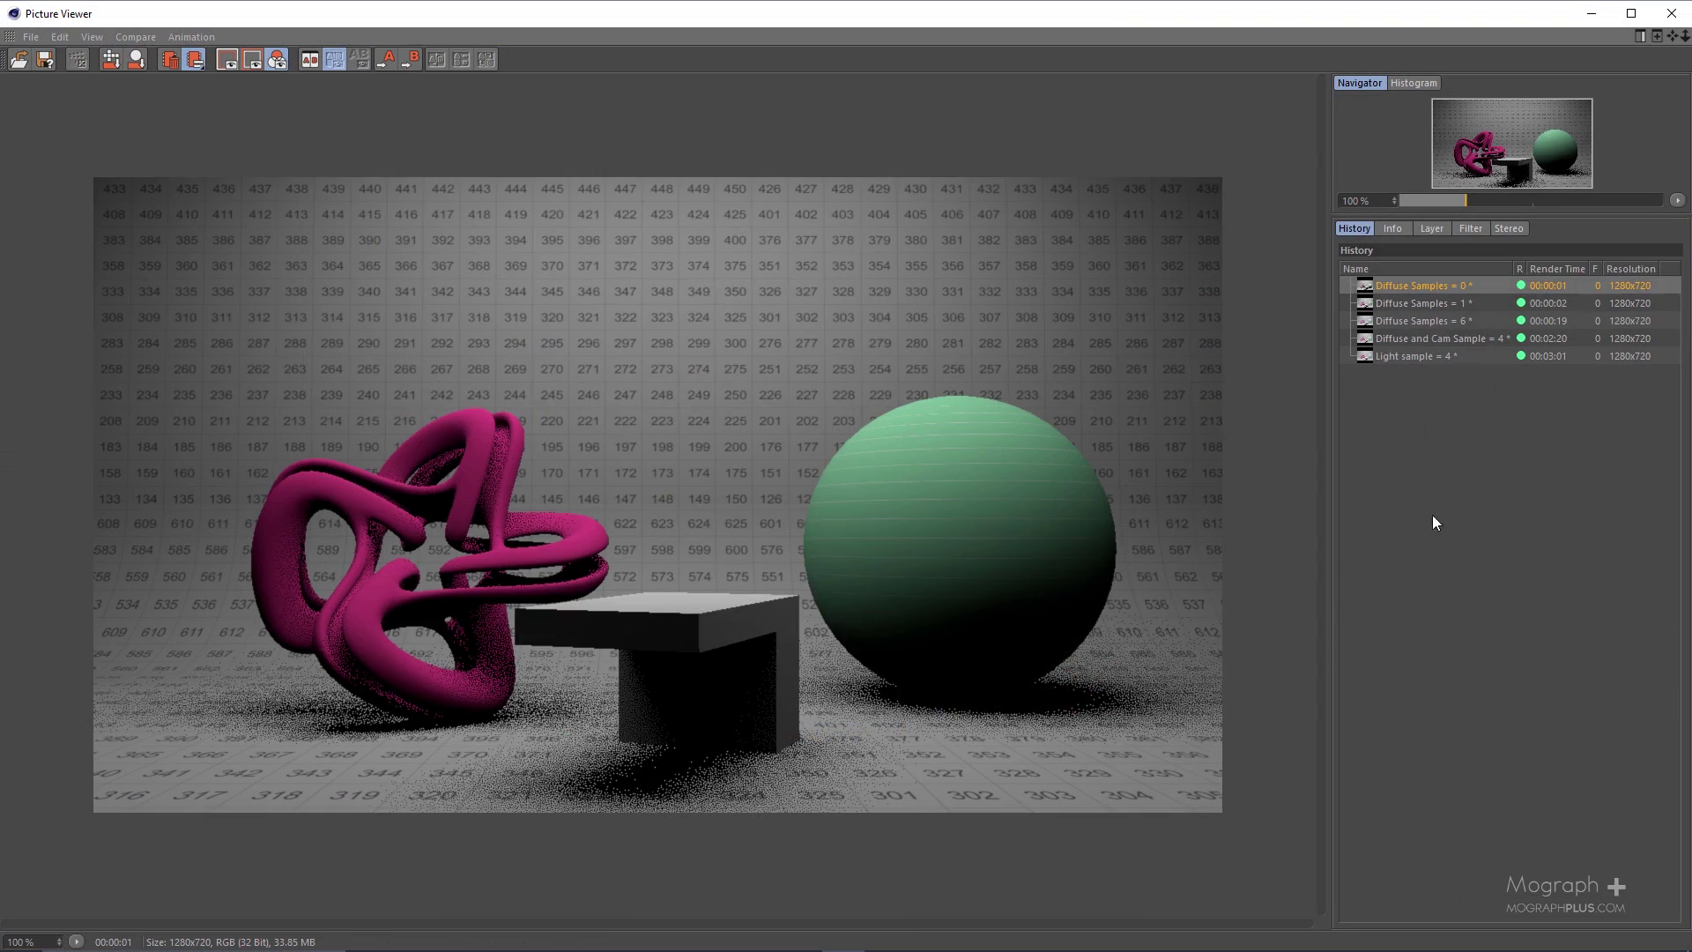
pyautogui.click(1466, 323)
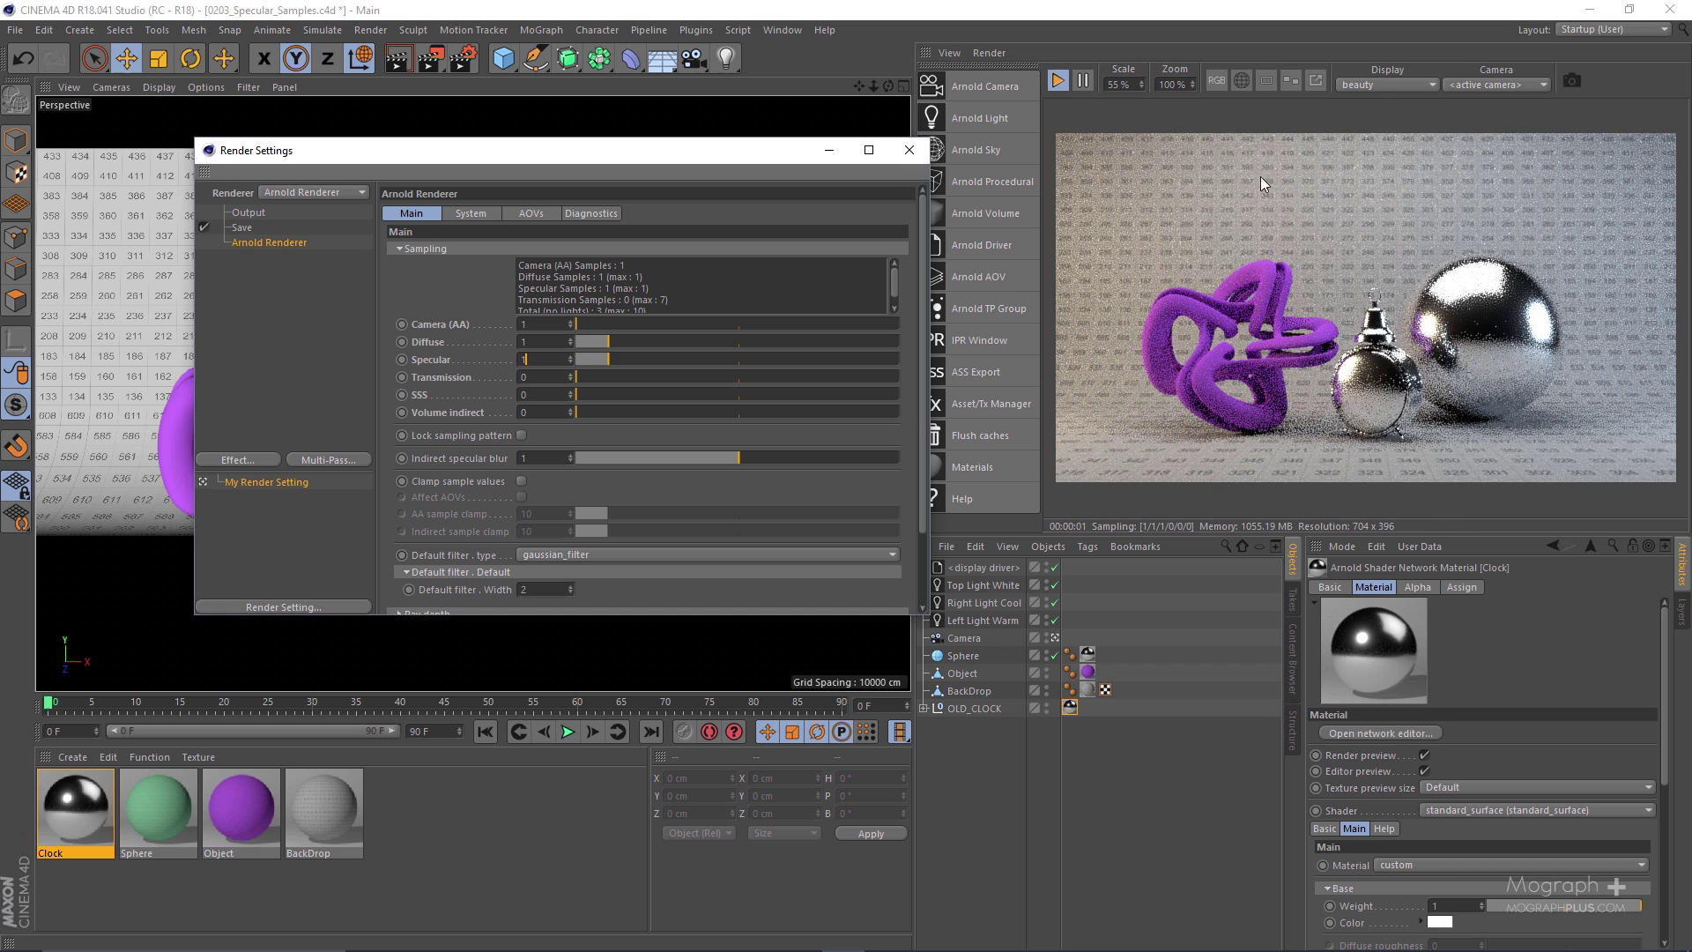
# Set the IPR display to the specular_indirect pass.
pyautogui.click(1387, 84)
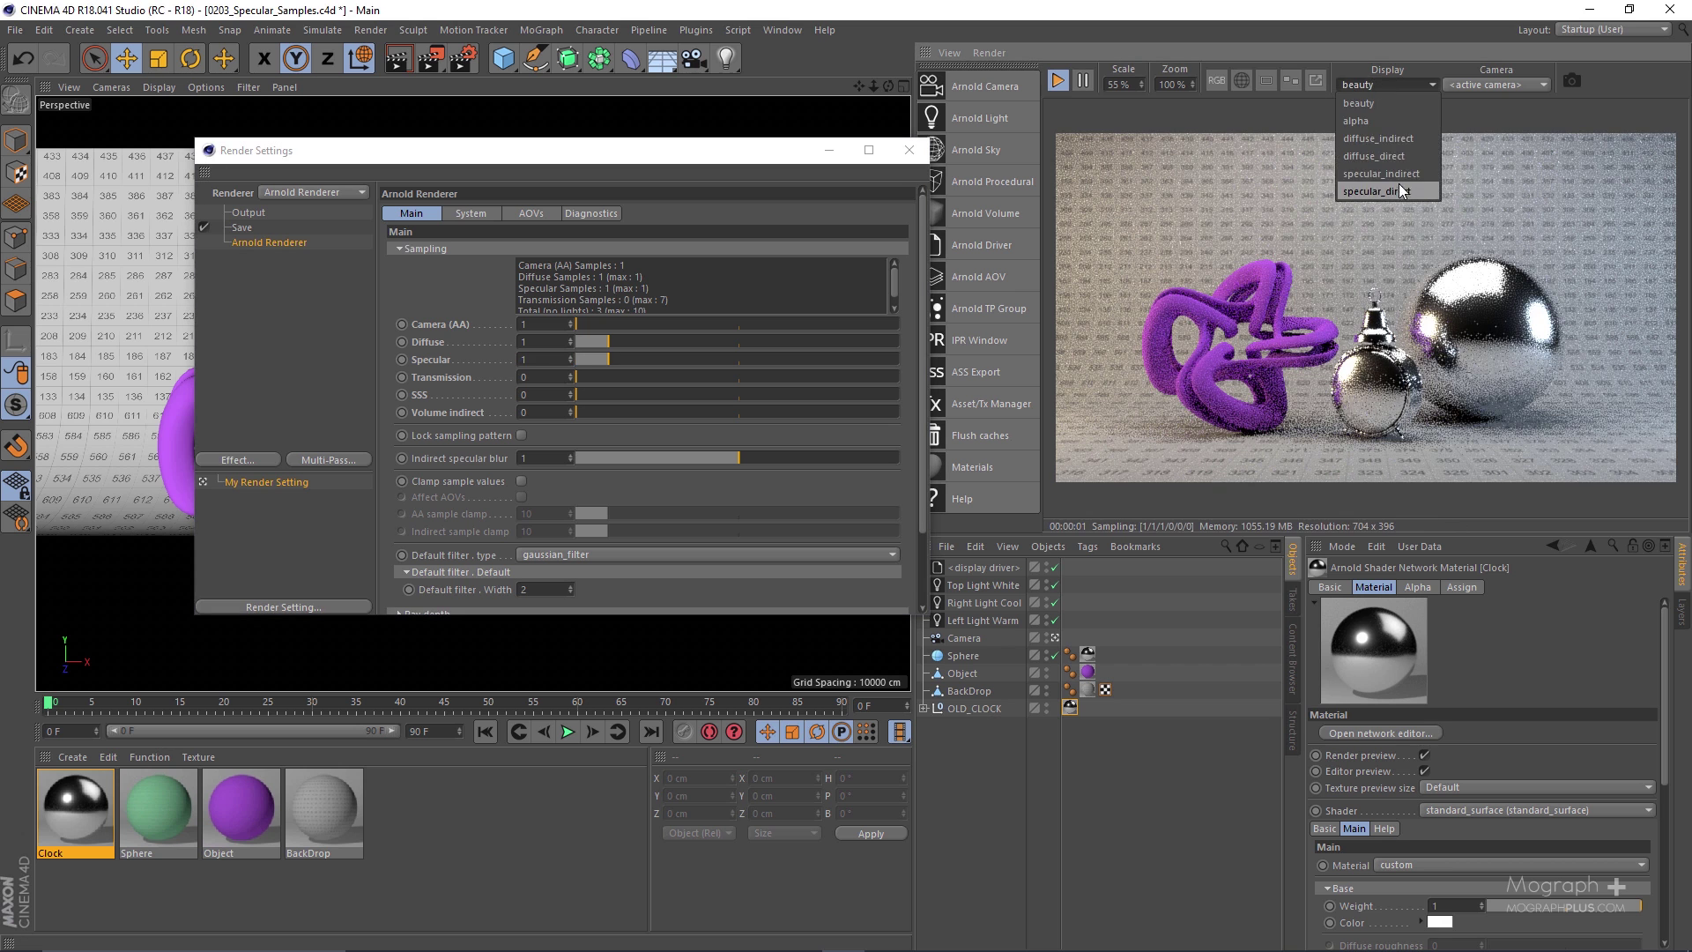
pyautogui.click(1398, 183)
pyautogui.click(1382, 85)
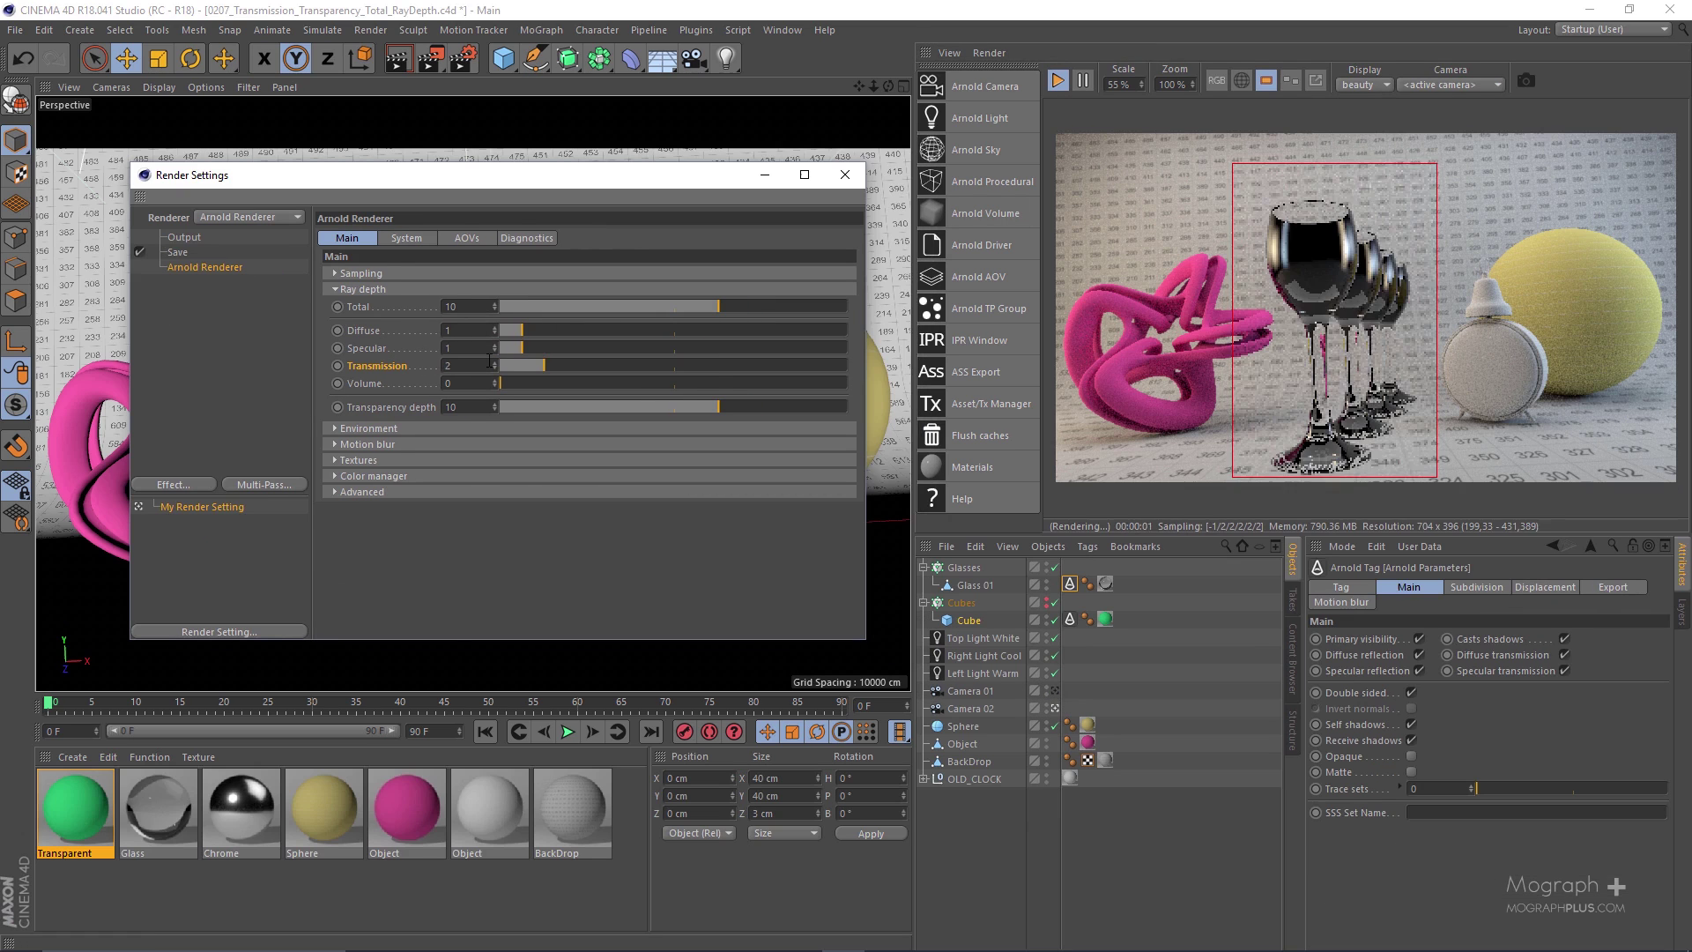
# Set the transmission ray depth to 5.
pyautogui.doubleClick(476, 365)
pyautogui.write('5')
pyautogui.press('Return')
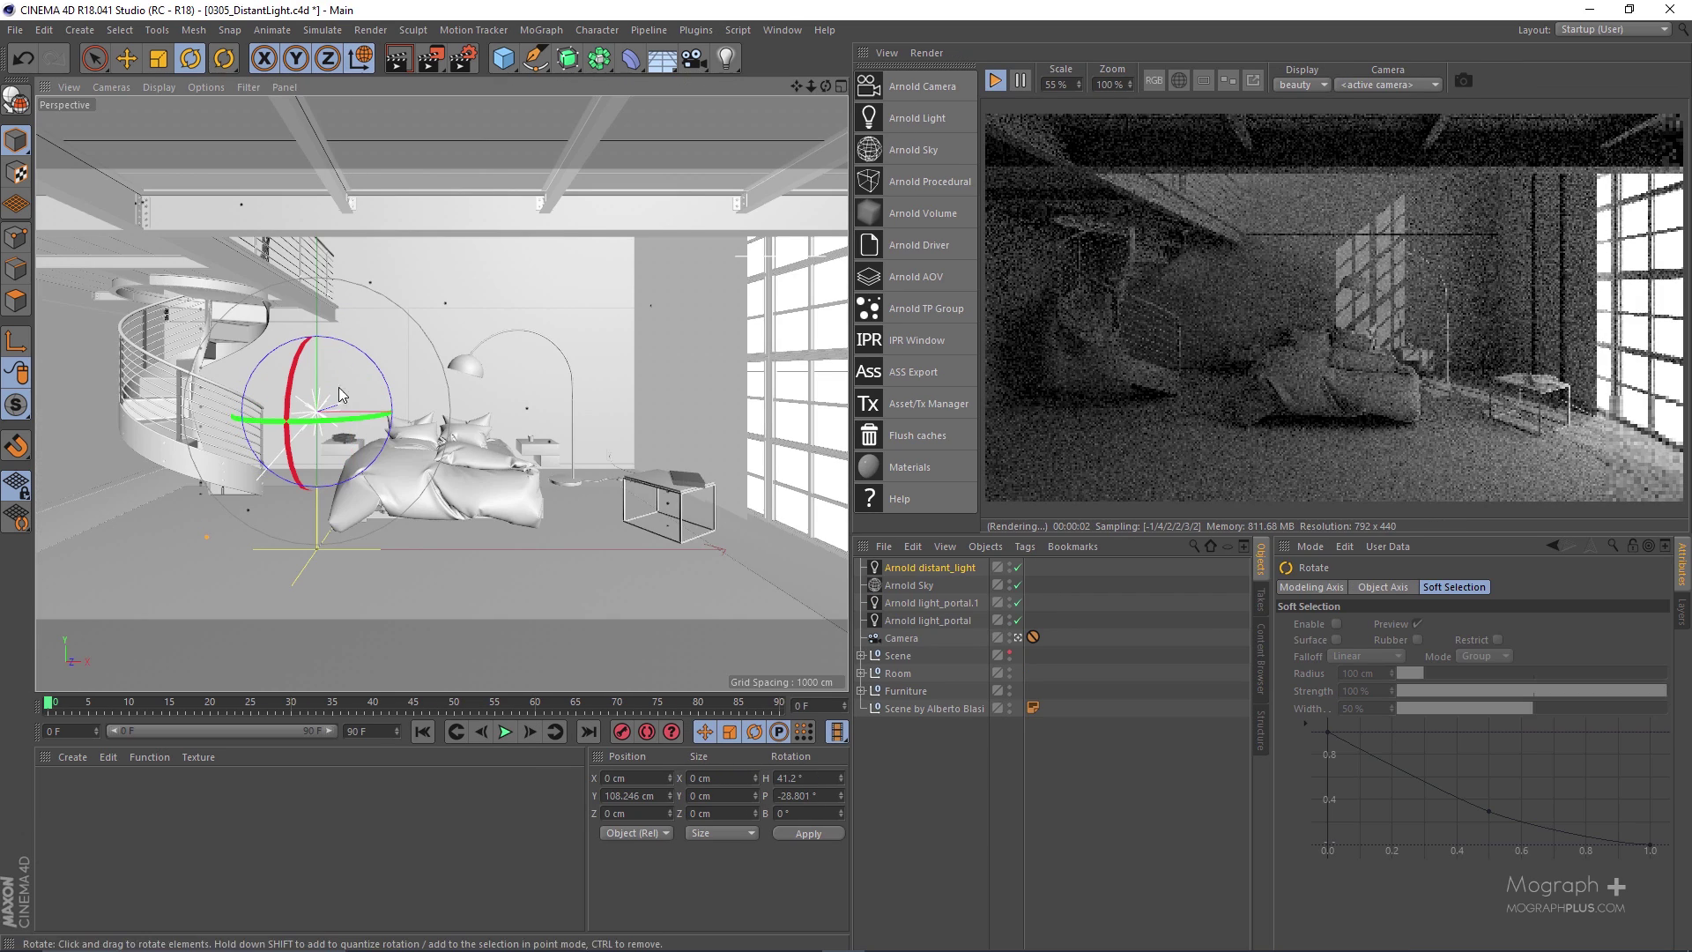
# Rotate the distant light a few degrees and tint the physical sky purple.
pyautogui.moveTo(337, 416); pyautogui.dragTo(352, 414)
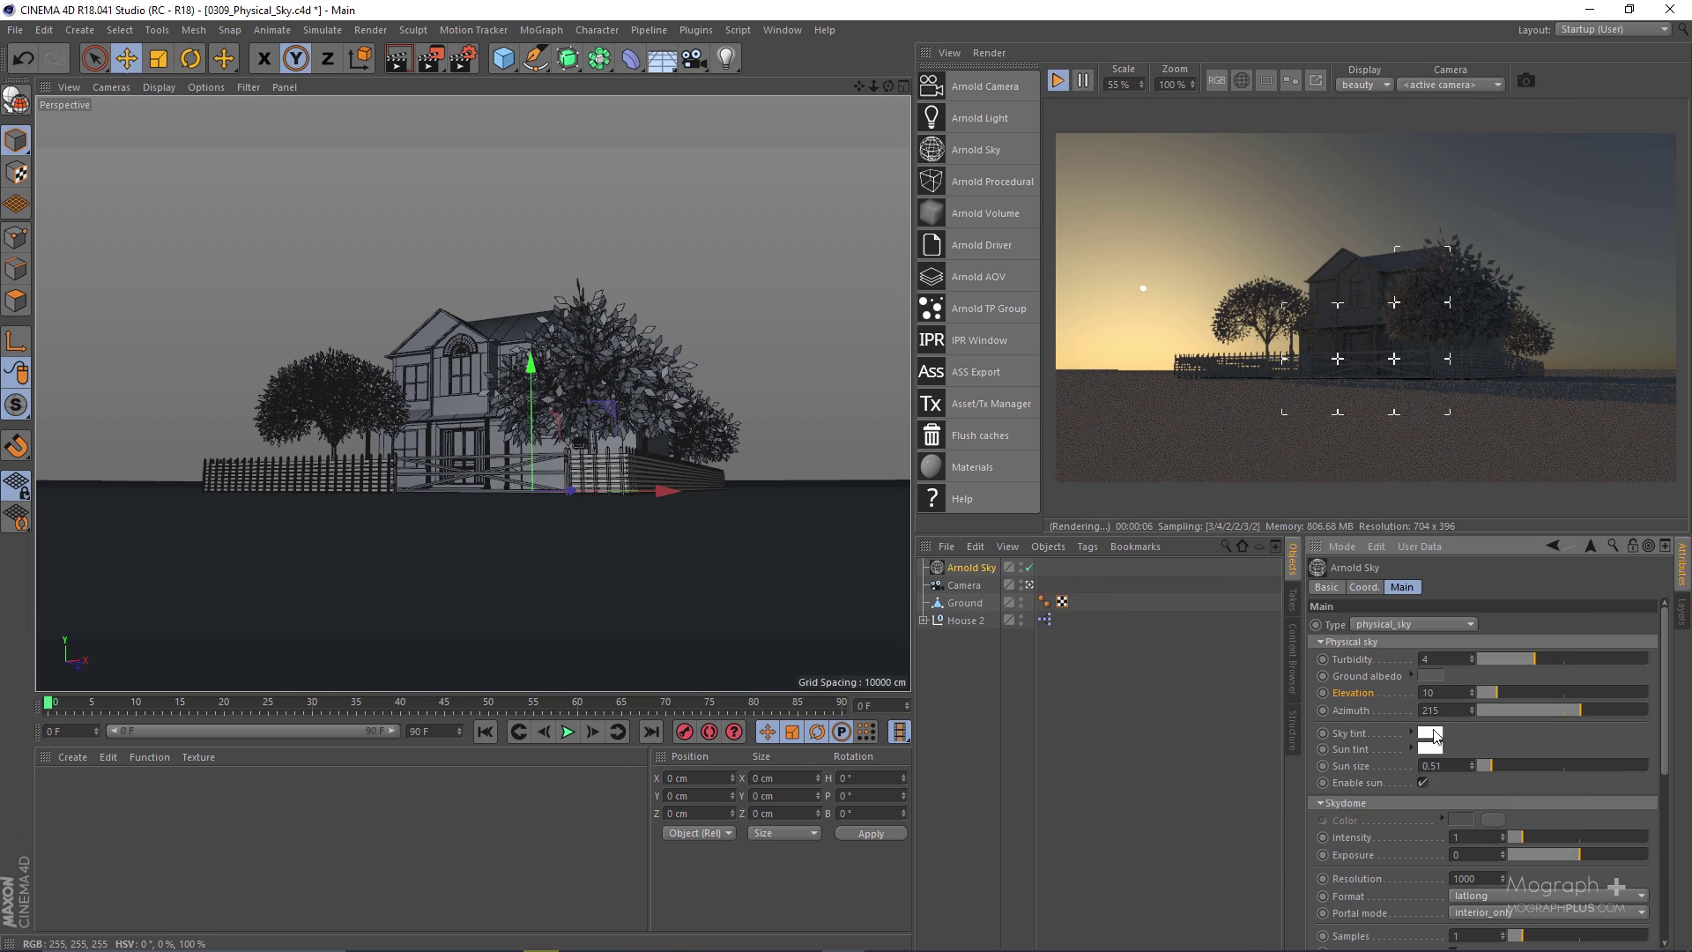
pyautogui.moveTo(1146, 641); pyautogui.dragTo(1121, 646)
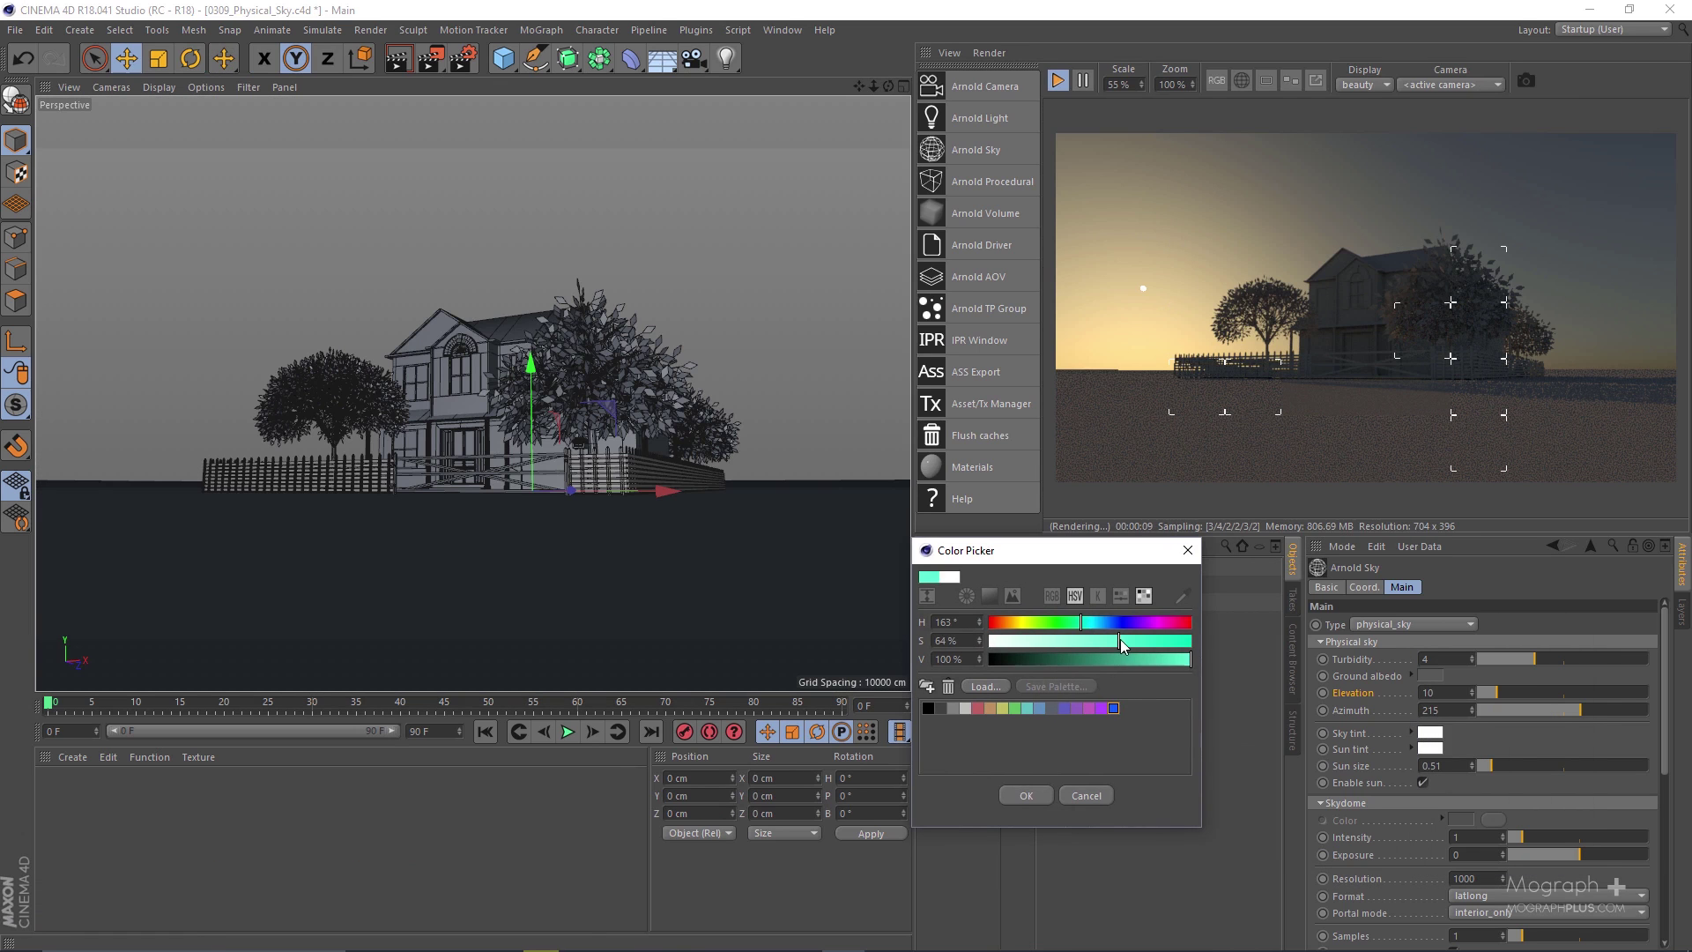
pyautogui.click(1101, 710)
pyautogui.click(1026, 795)
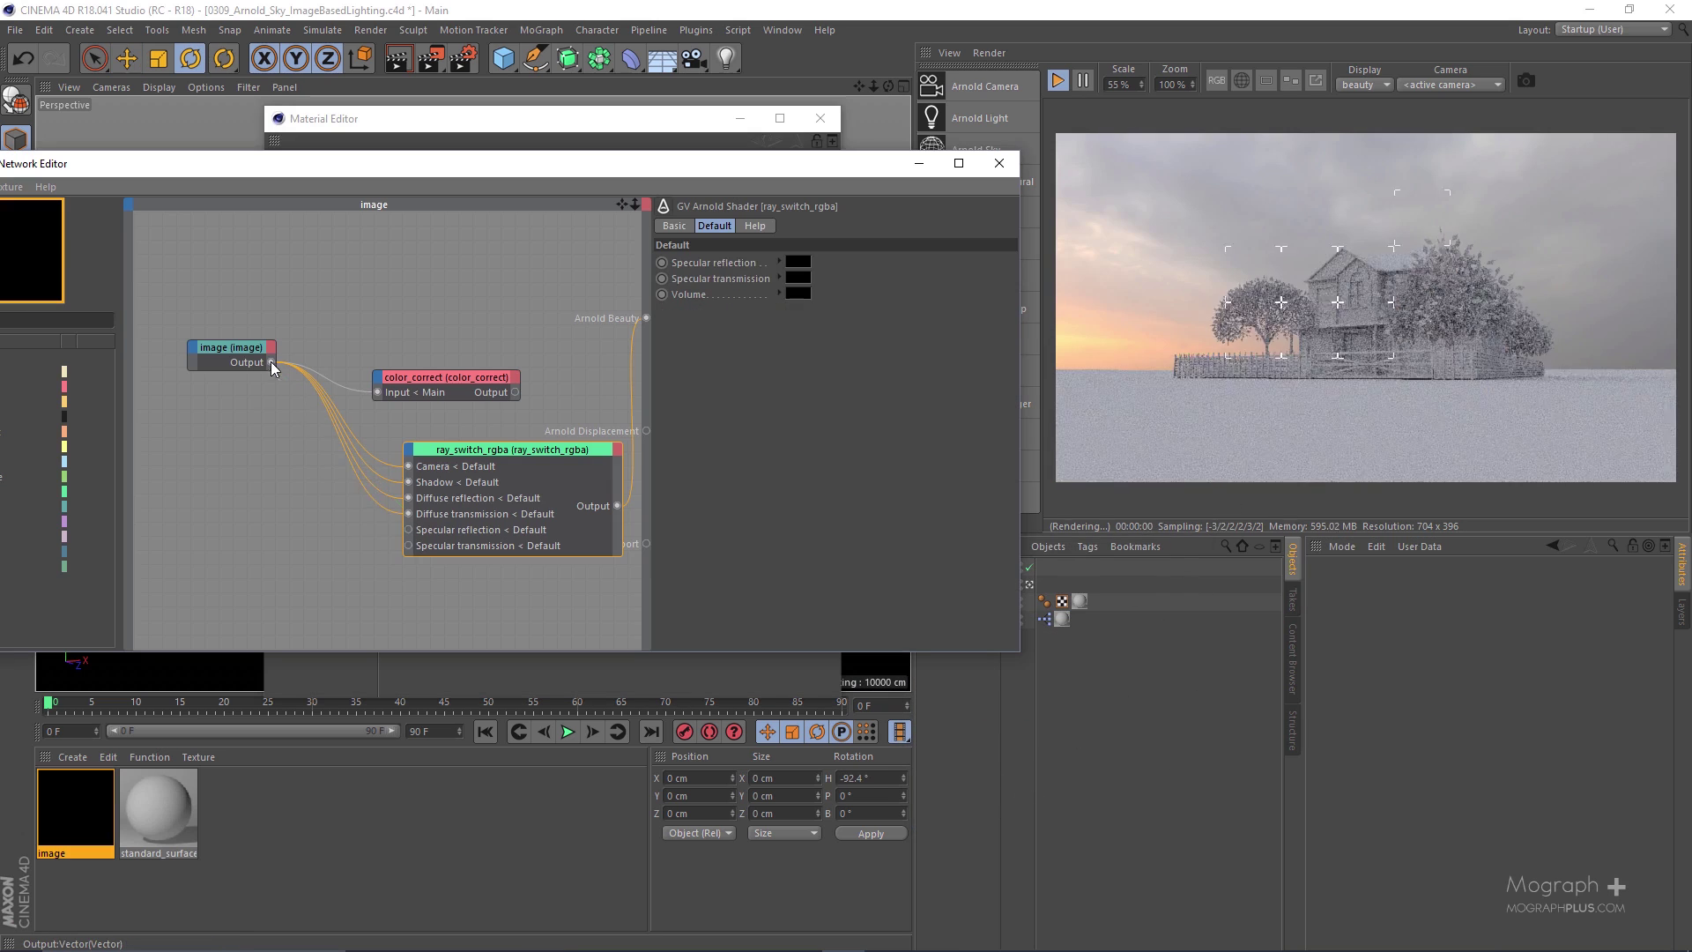
# Rearrange the color_correct node, look through the interior camera, and show atmosphere_volume parameters.
pyautogui.click(446, 377)
pyautogui.moveTo(446, 377); pyautogui.dragTo(264, 234)
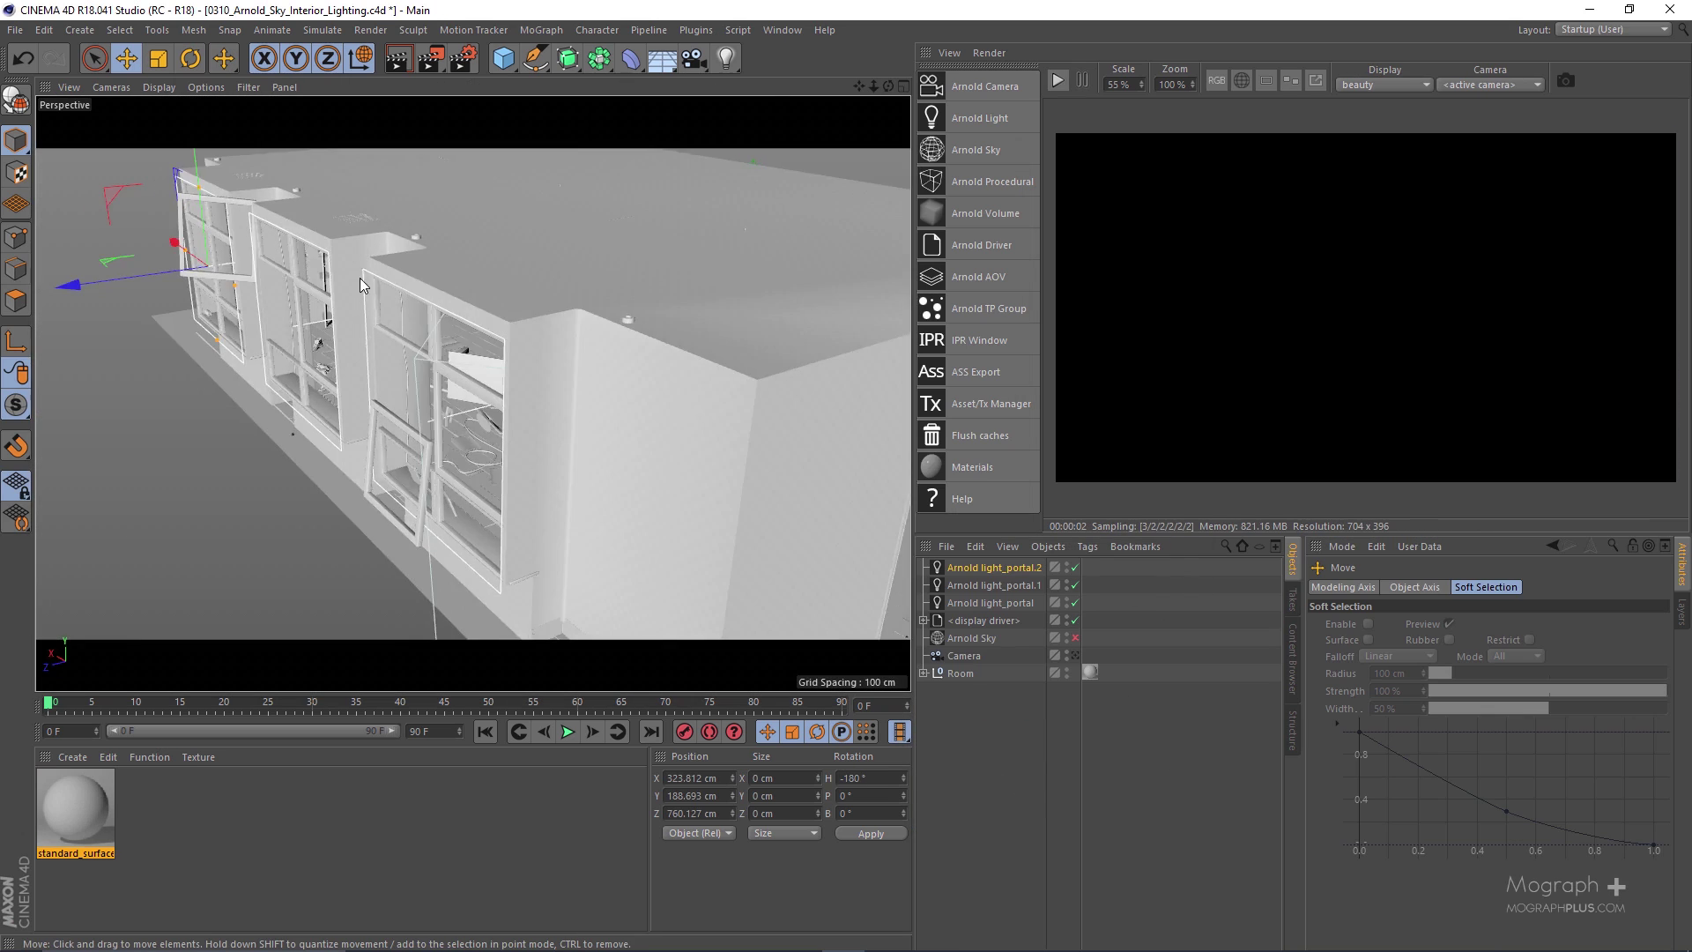
pyautogui.click(1075, 655)
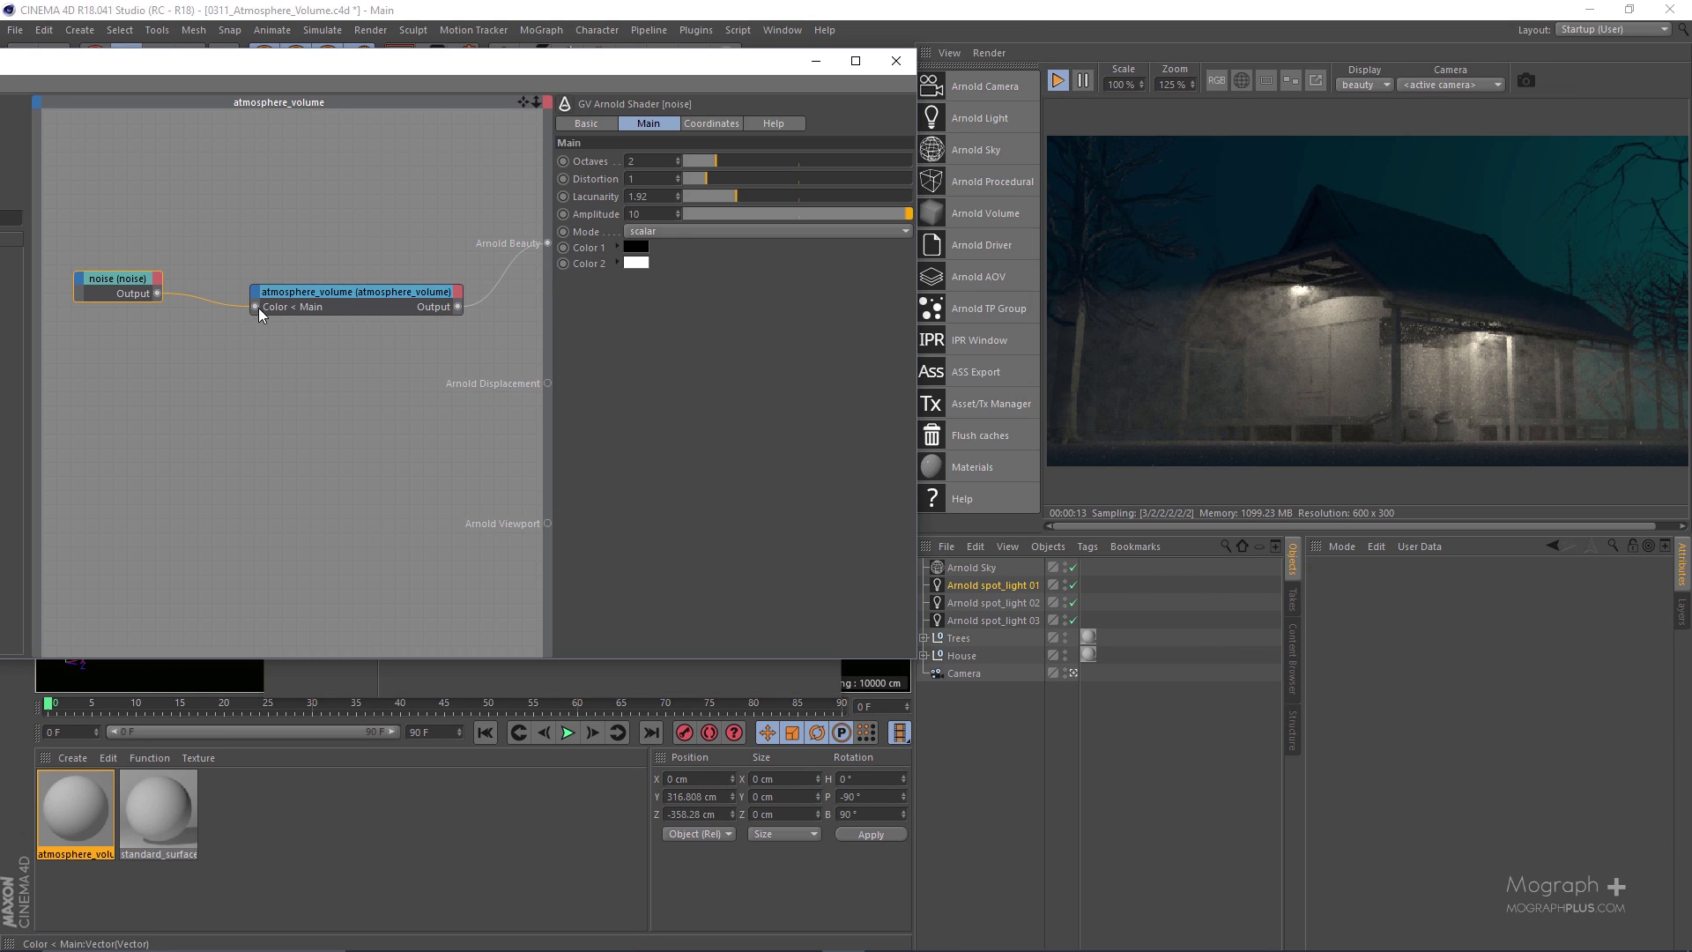
pyautogui.click(261, 309)
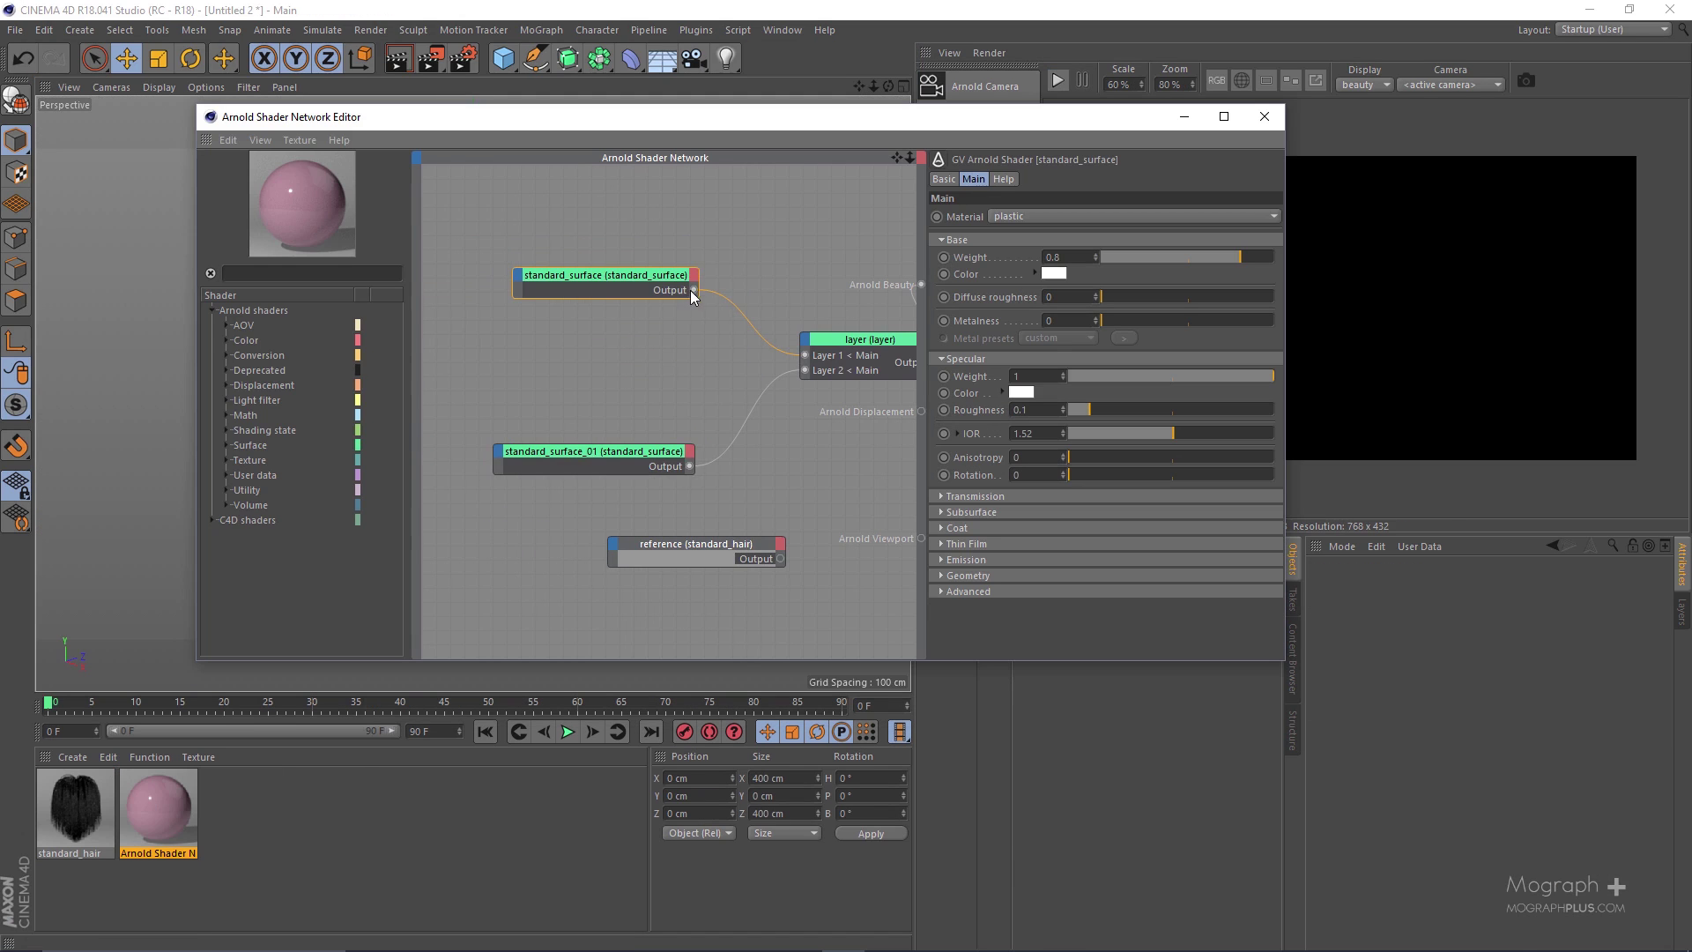
# Wire the second image shader into specular colour, then disconnect it again.
pyautogui.moveTo(693, 296); pyautogui.dragTo(921, 284)
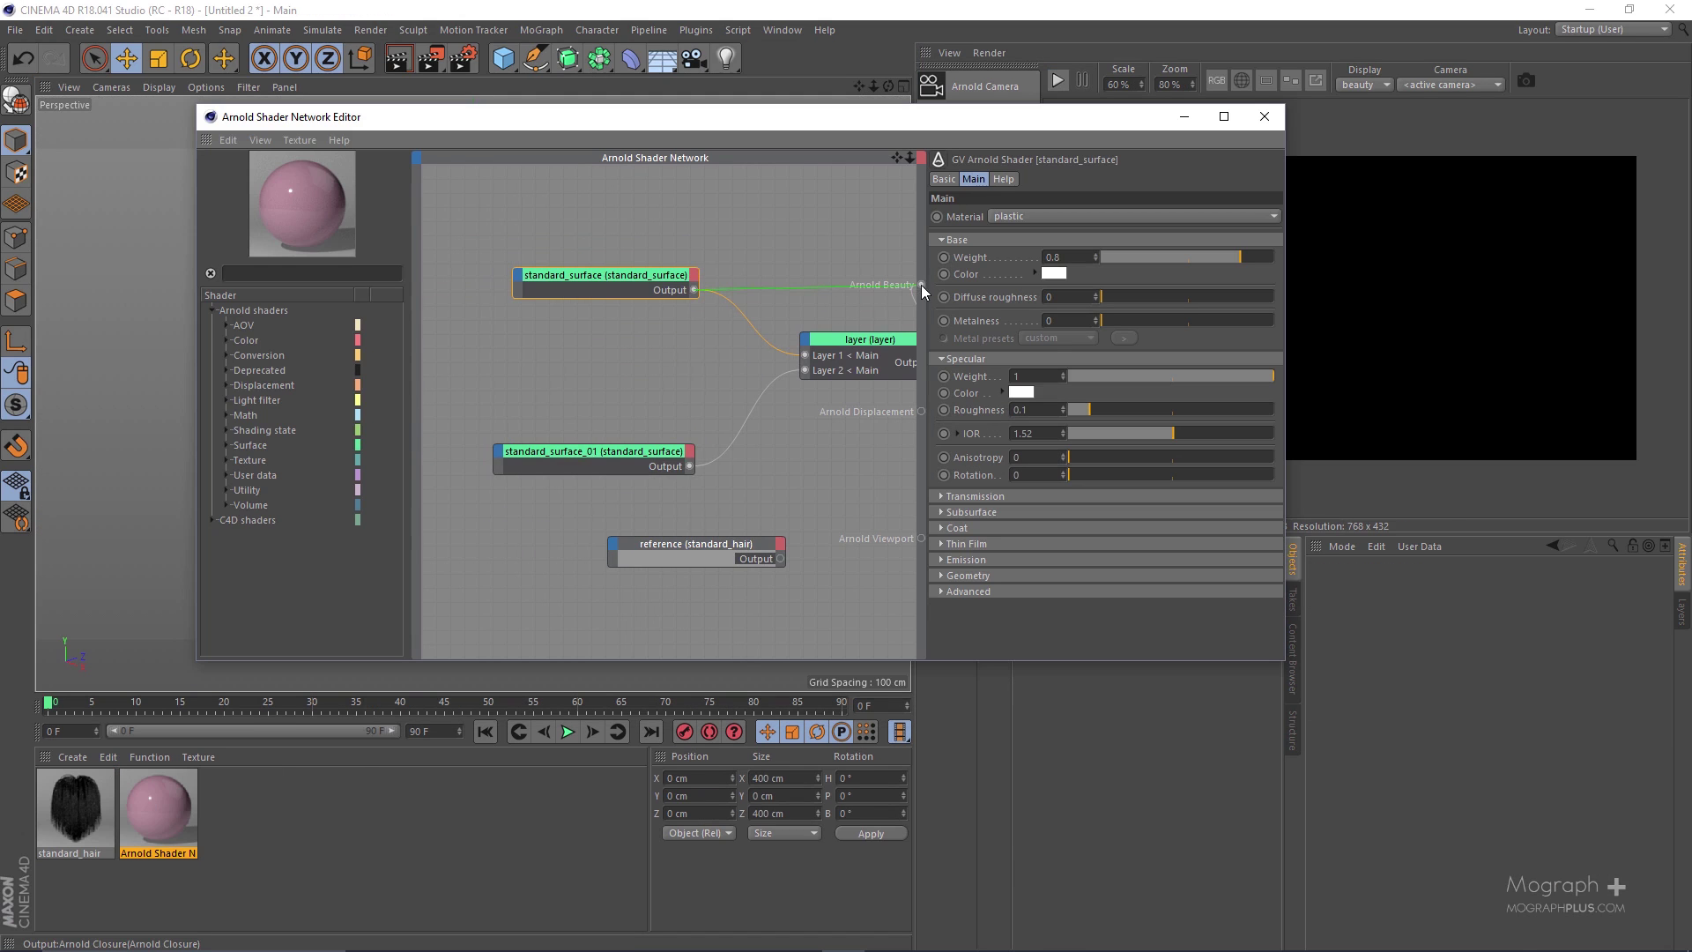
pyautogui.rightClick(622, 326)
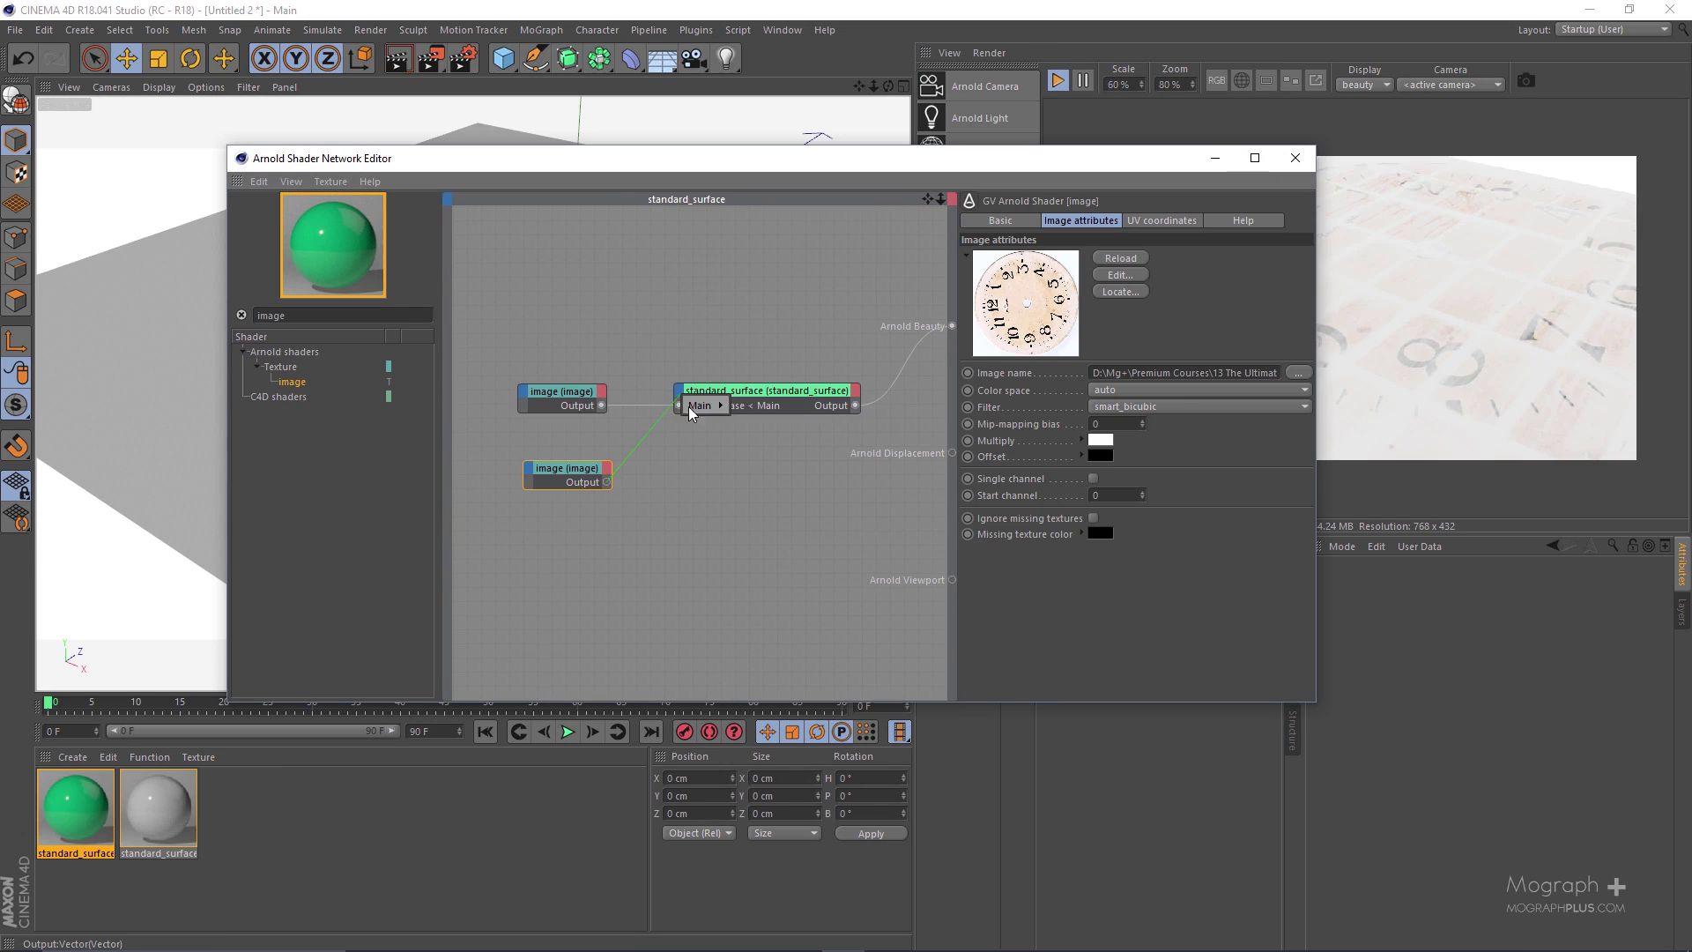
pyautogui.moveTo(689, 405); pyautogui.dragTo(793, 441)
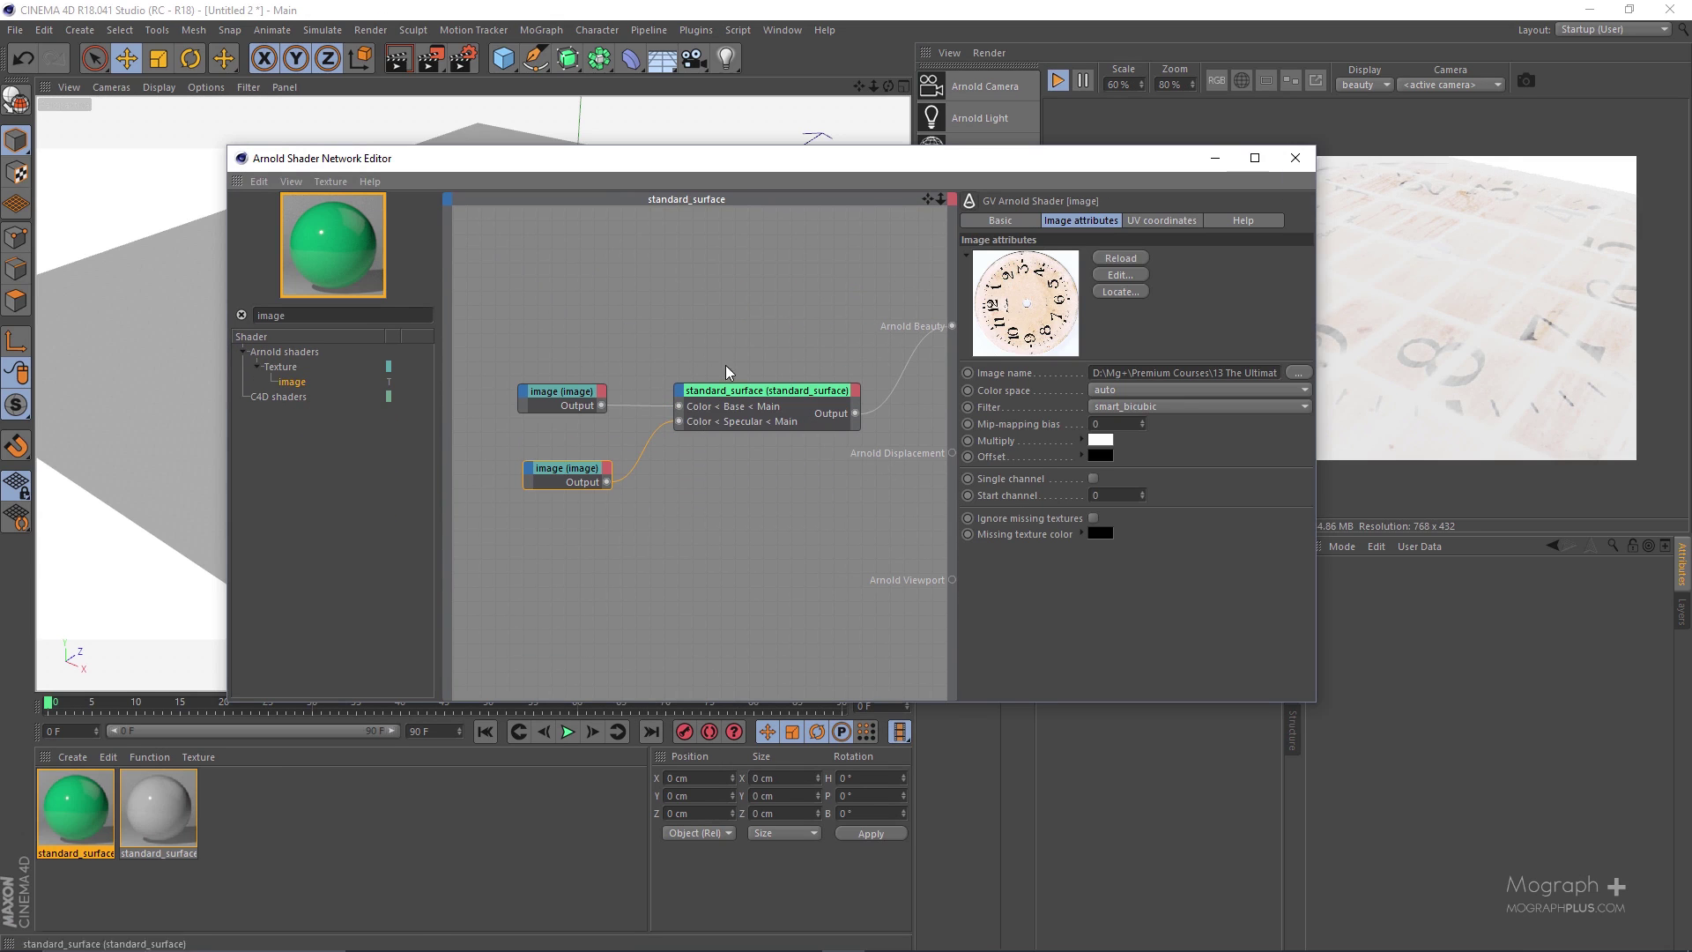
pyautogui.moveTo(671, 424); pyautogui.dragTo(642, 453)
# Inspect the image shader's UV coordinates and toggle automatic file browsing for new image shaders.
pyautogui.click(721, 410)
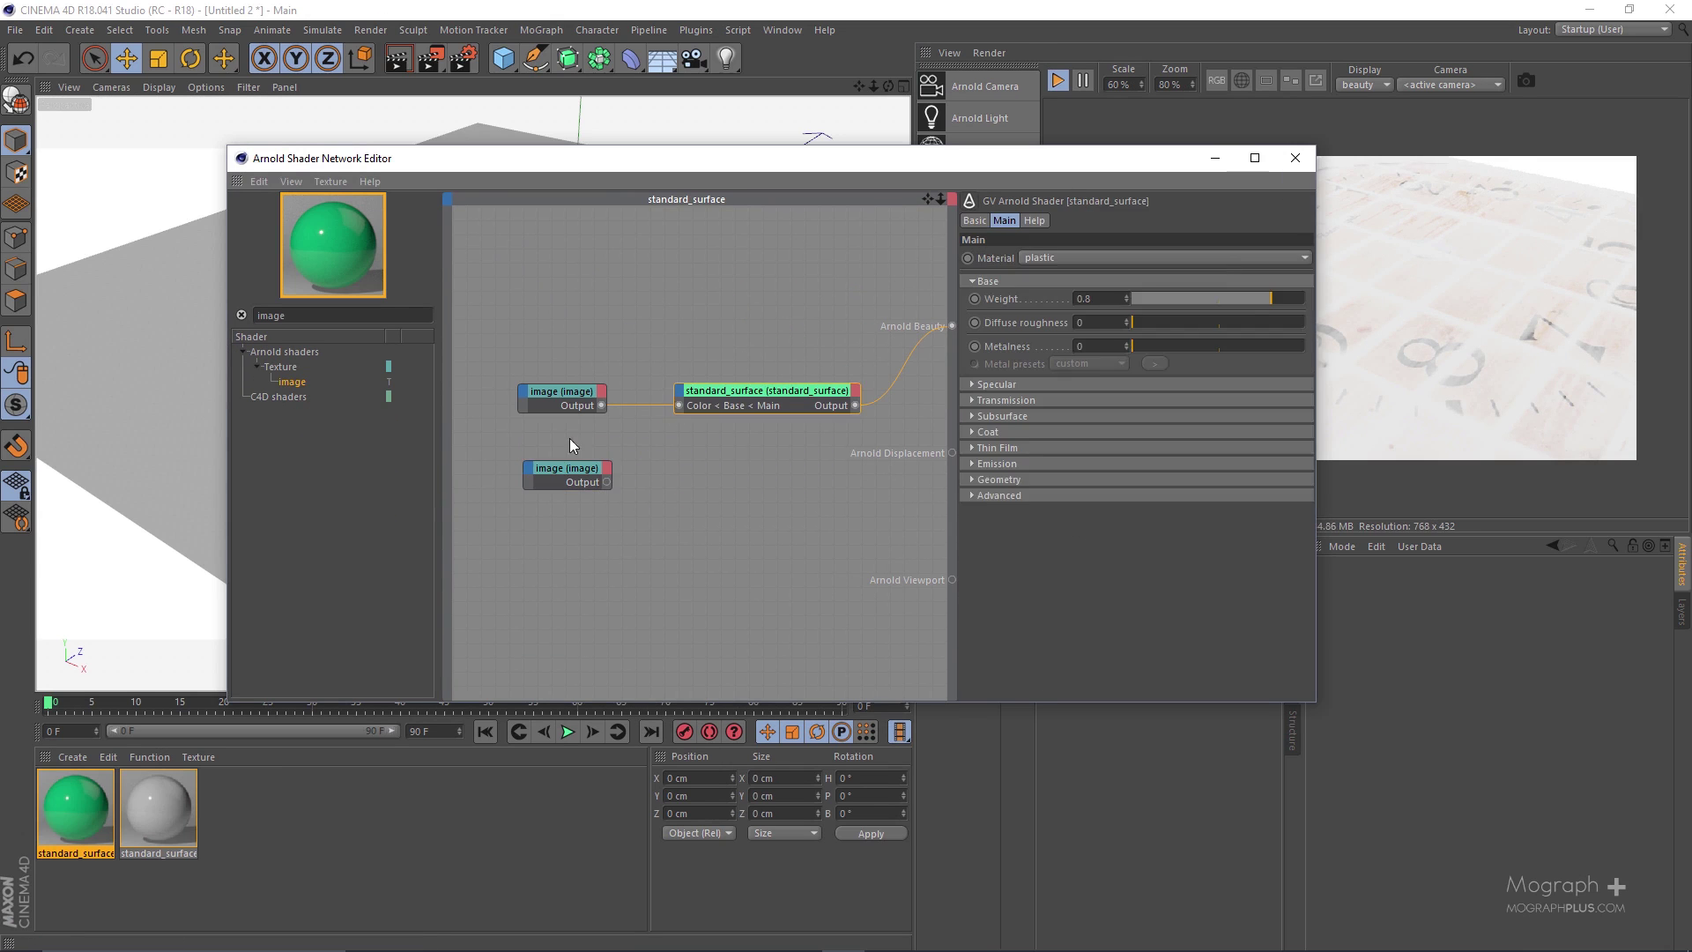
pyautogui.click(568, 476)
pyautogui.click(259, 183)
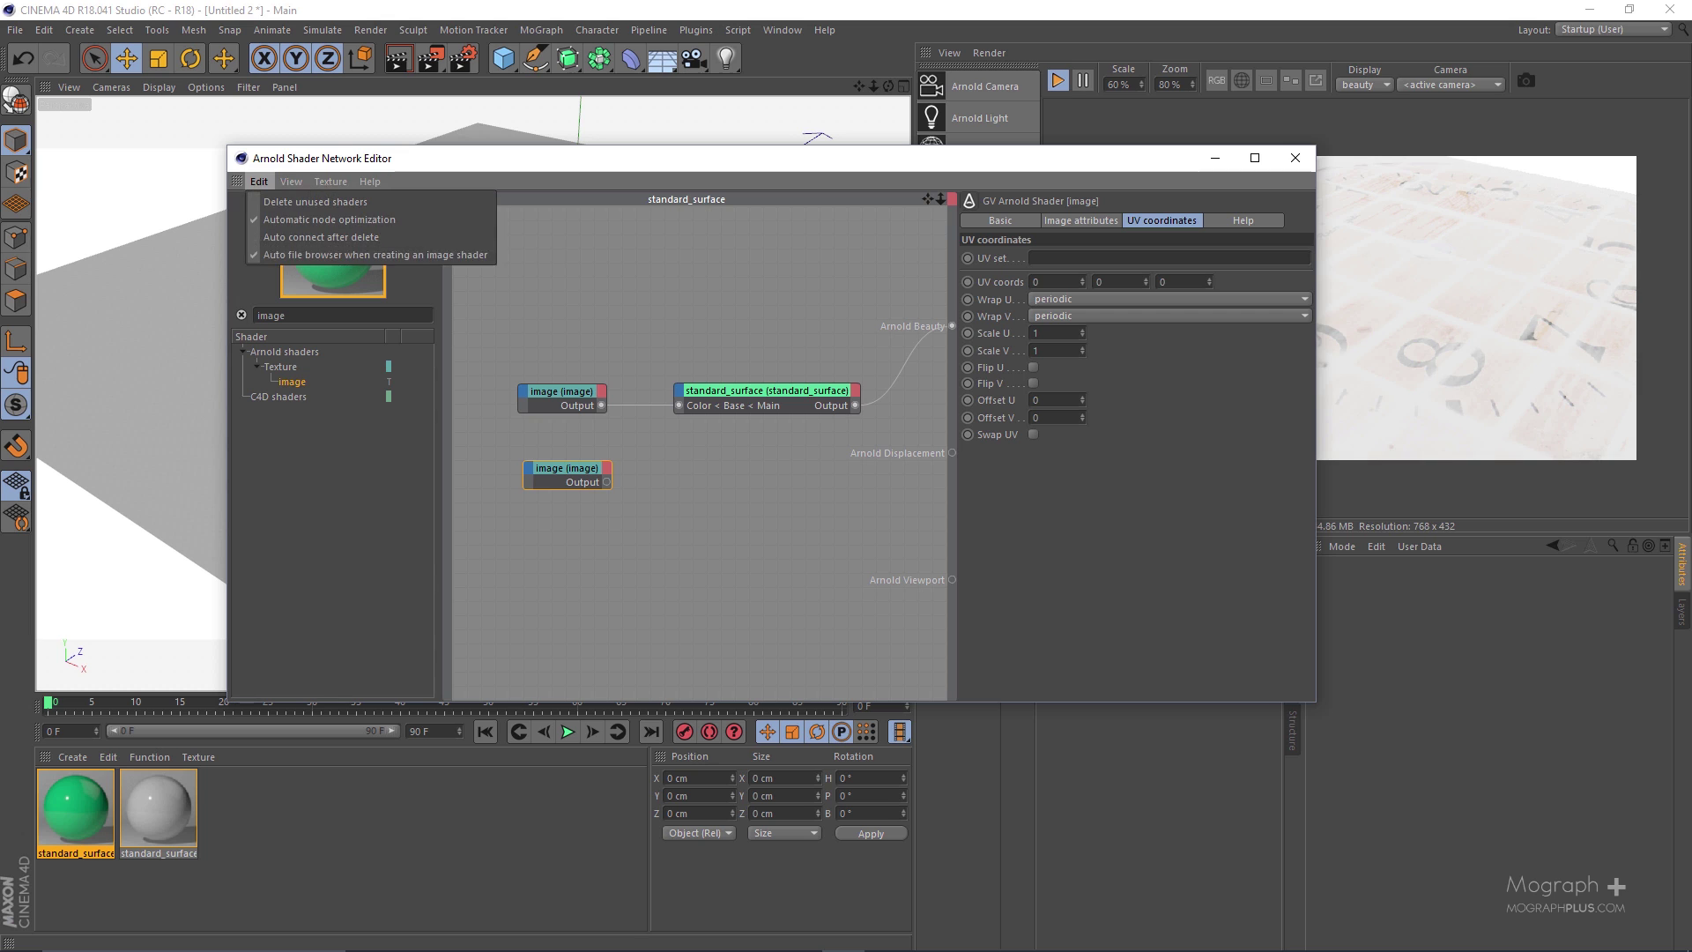
pyautogui.click(462, 256)
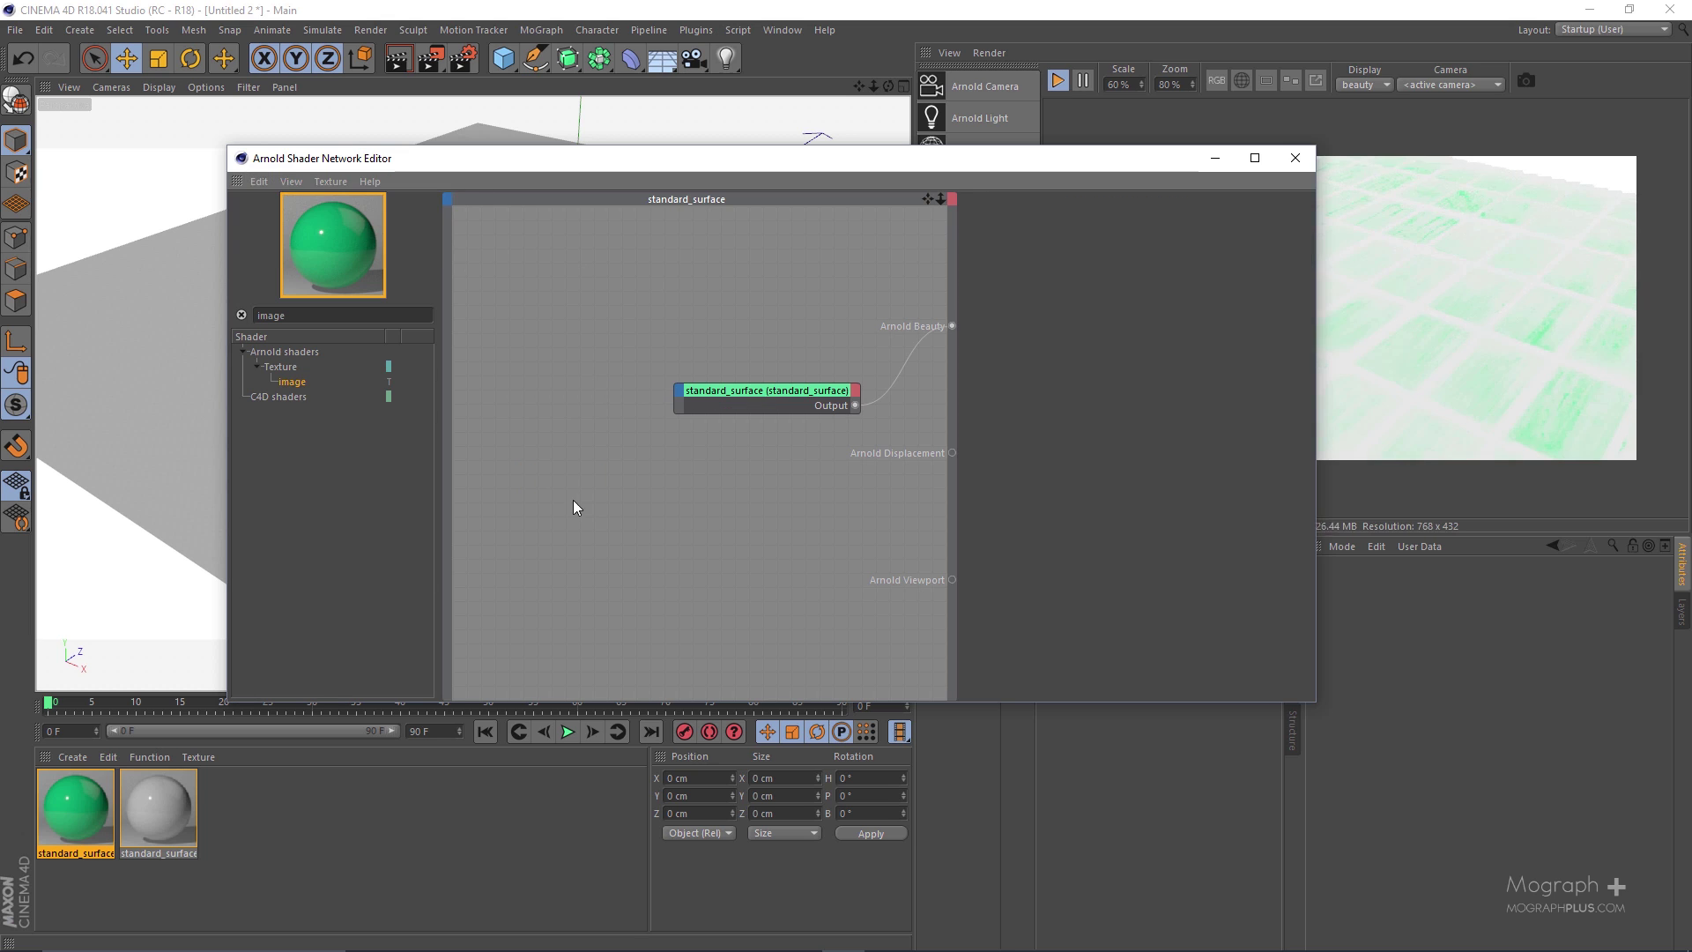
pyautogui.rightClick(573, 500)
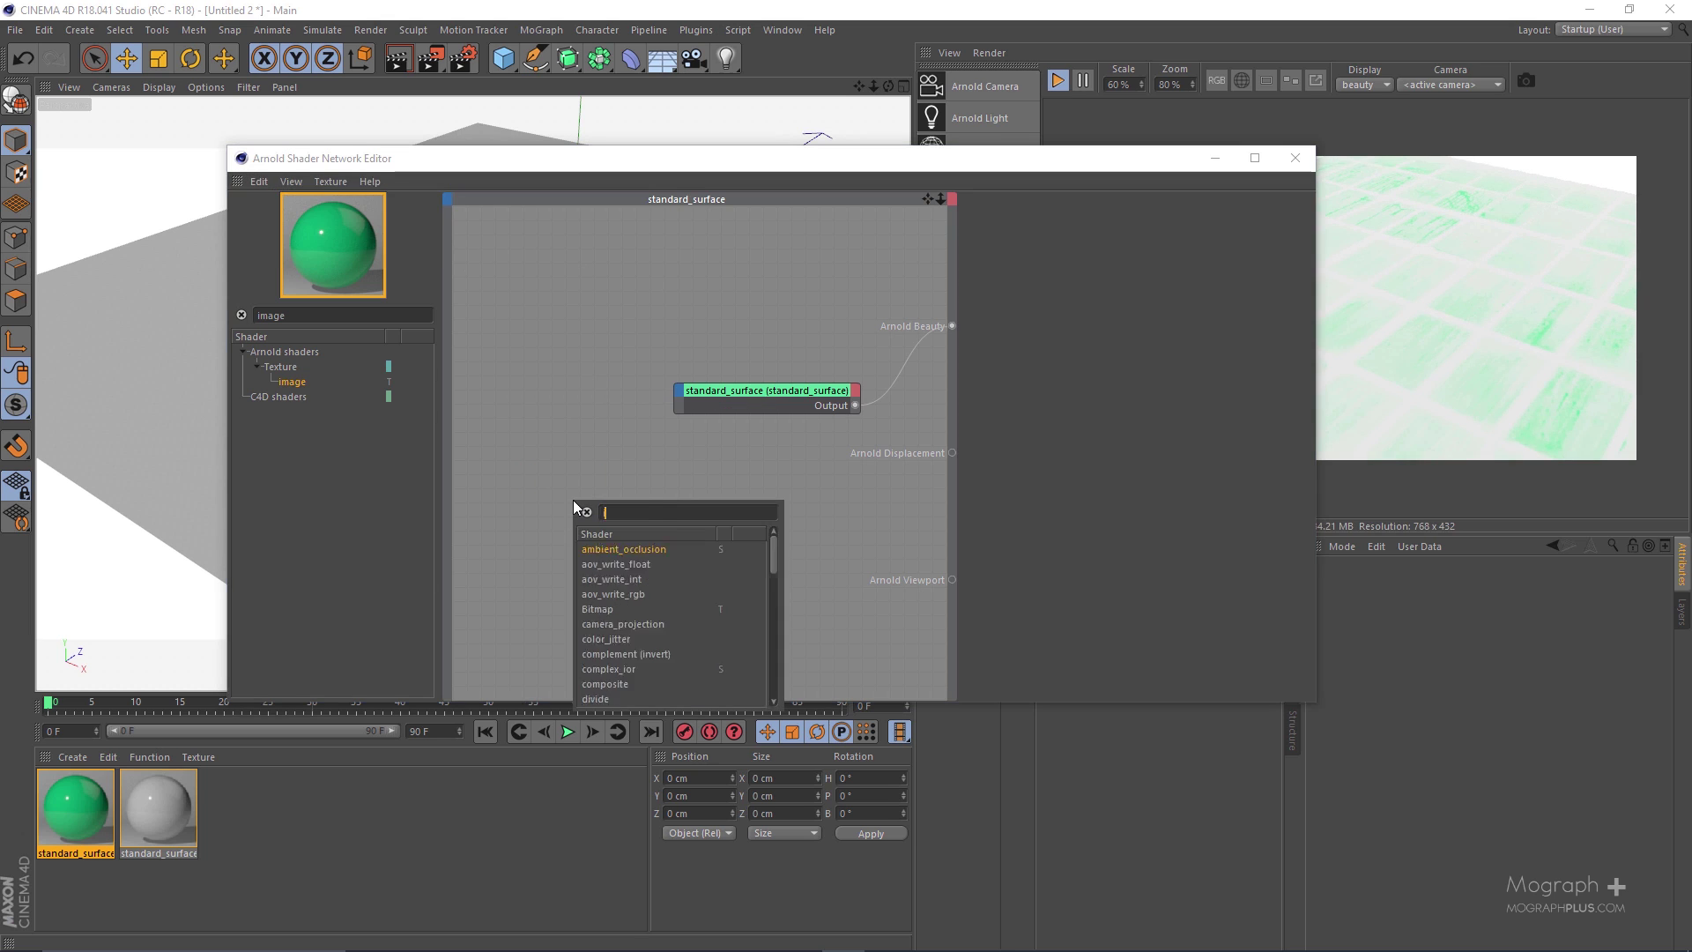
pyautogui.press('Escape')
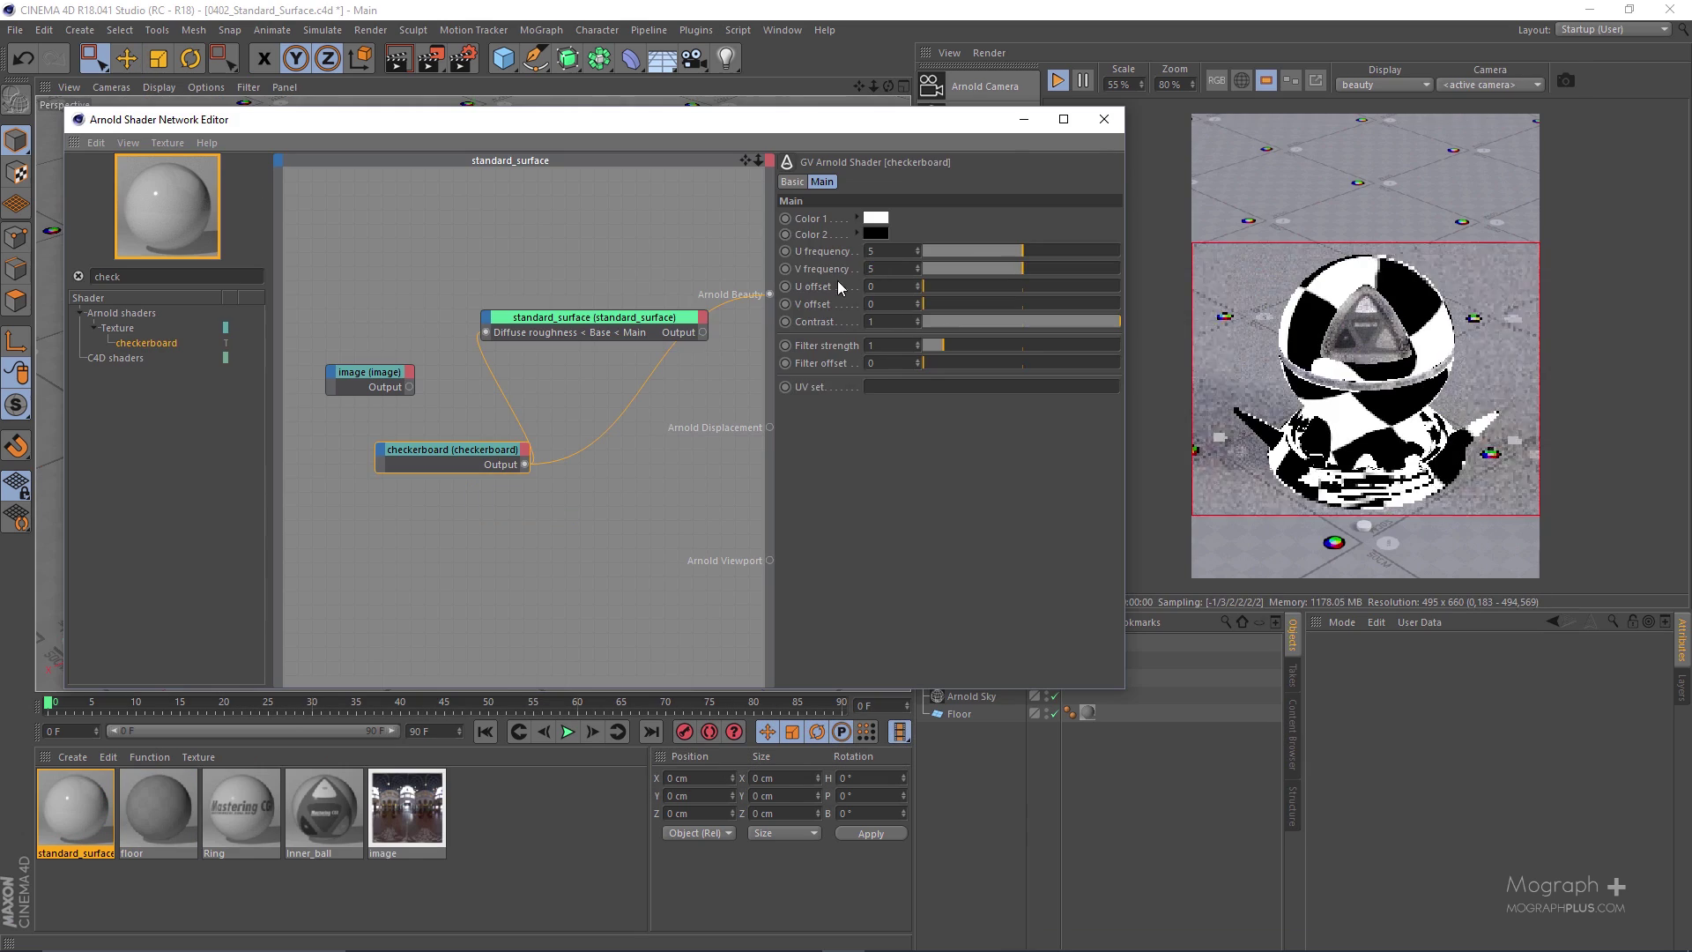
# Lower the standard_surface specular colour saturation to 16%, then expand its specular settings.
pyautogui.click(707, 328)
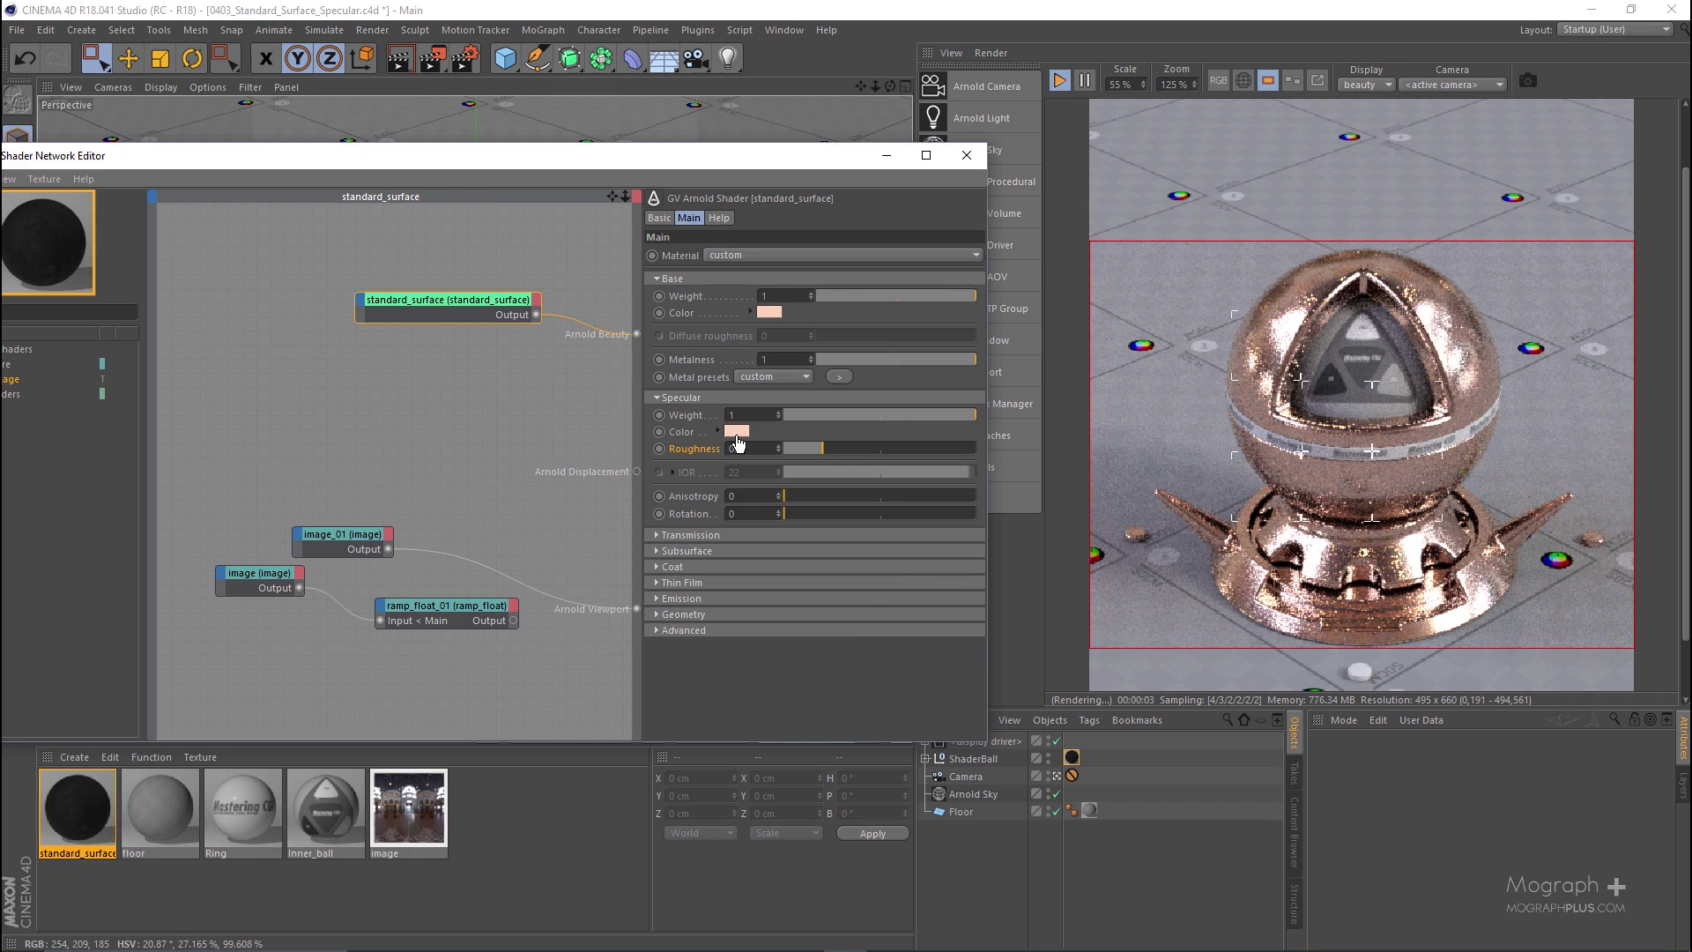
pyautogui.click(736, 425)
pyautogui.moveTo(728, 388); pyautogui.dragTo(708, 389)
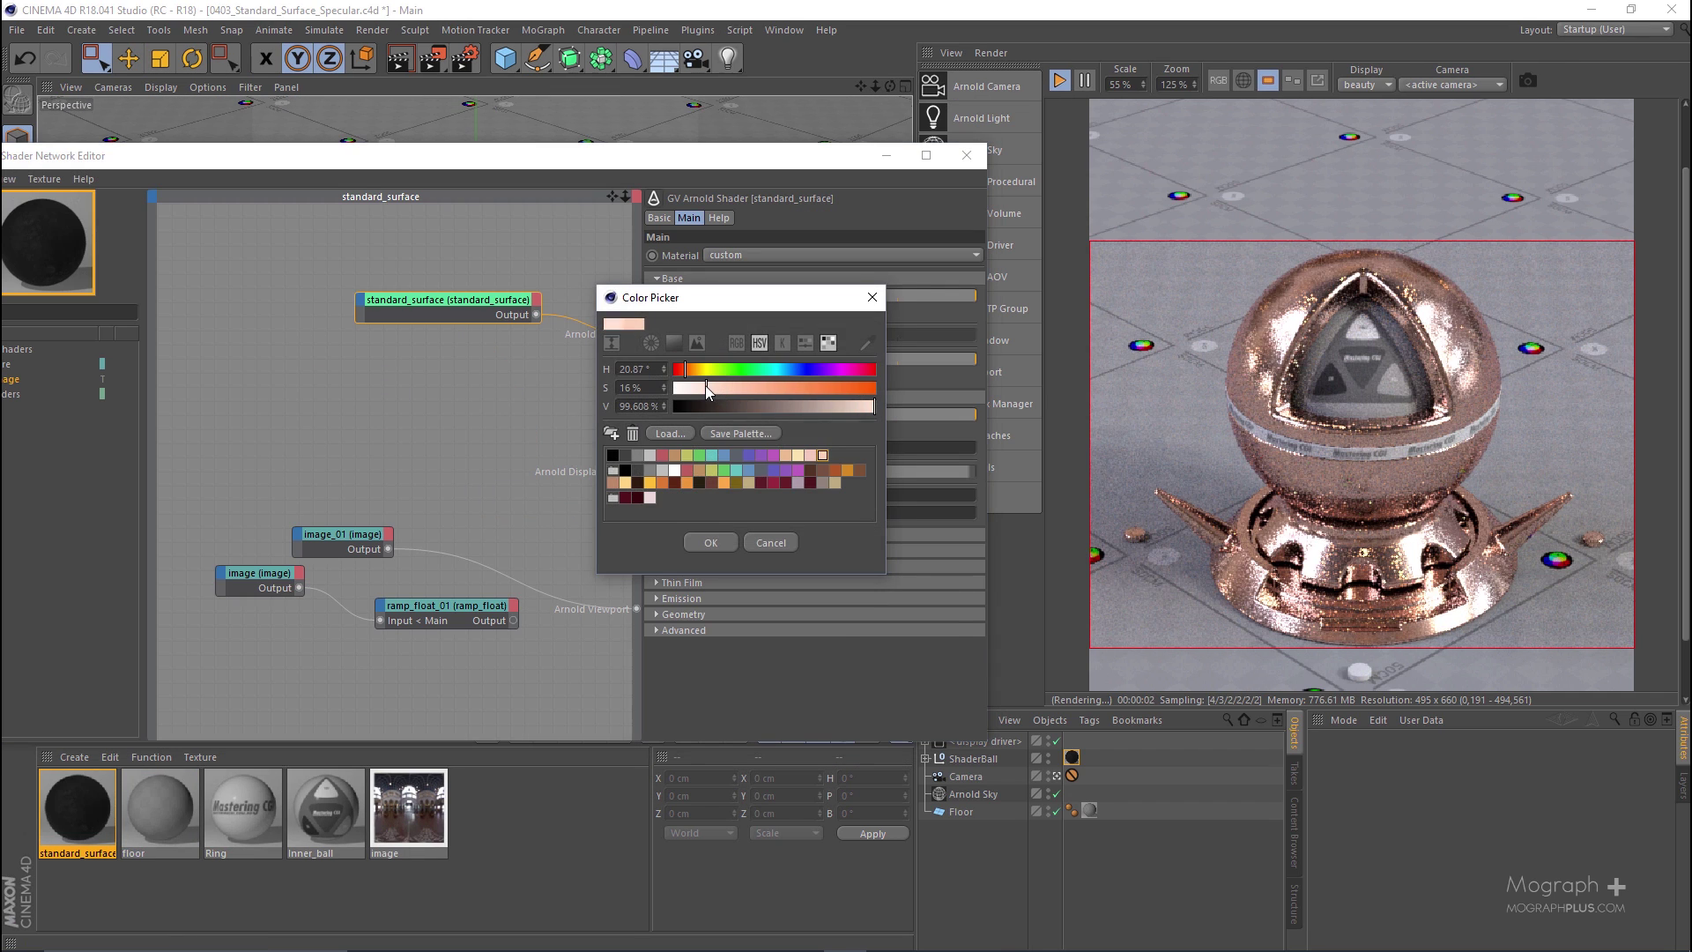
pyautogui.click(712, 542)
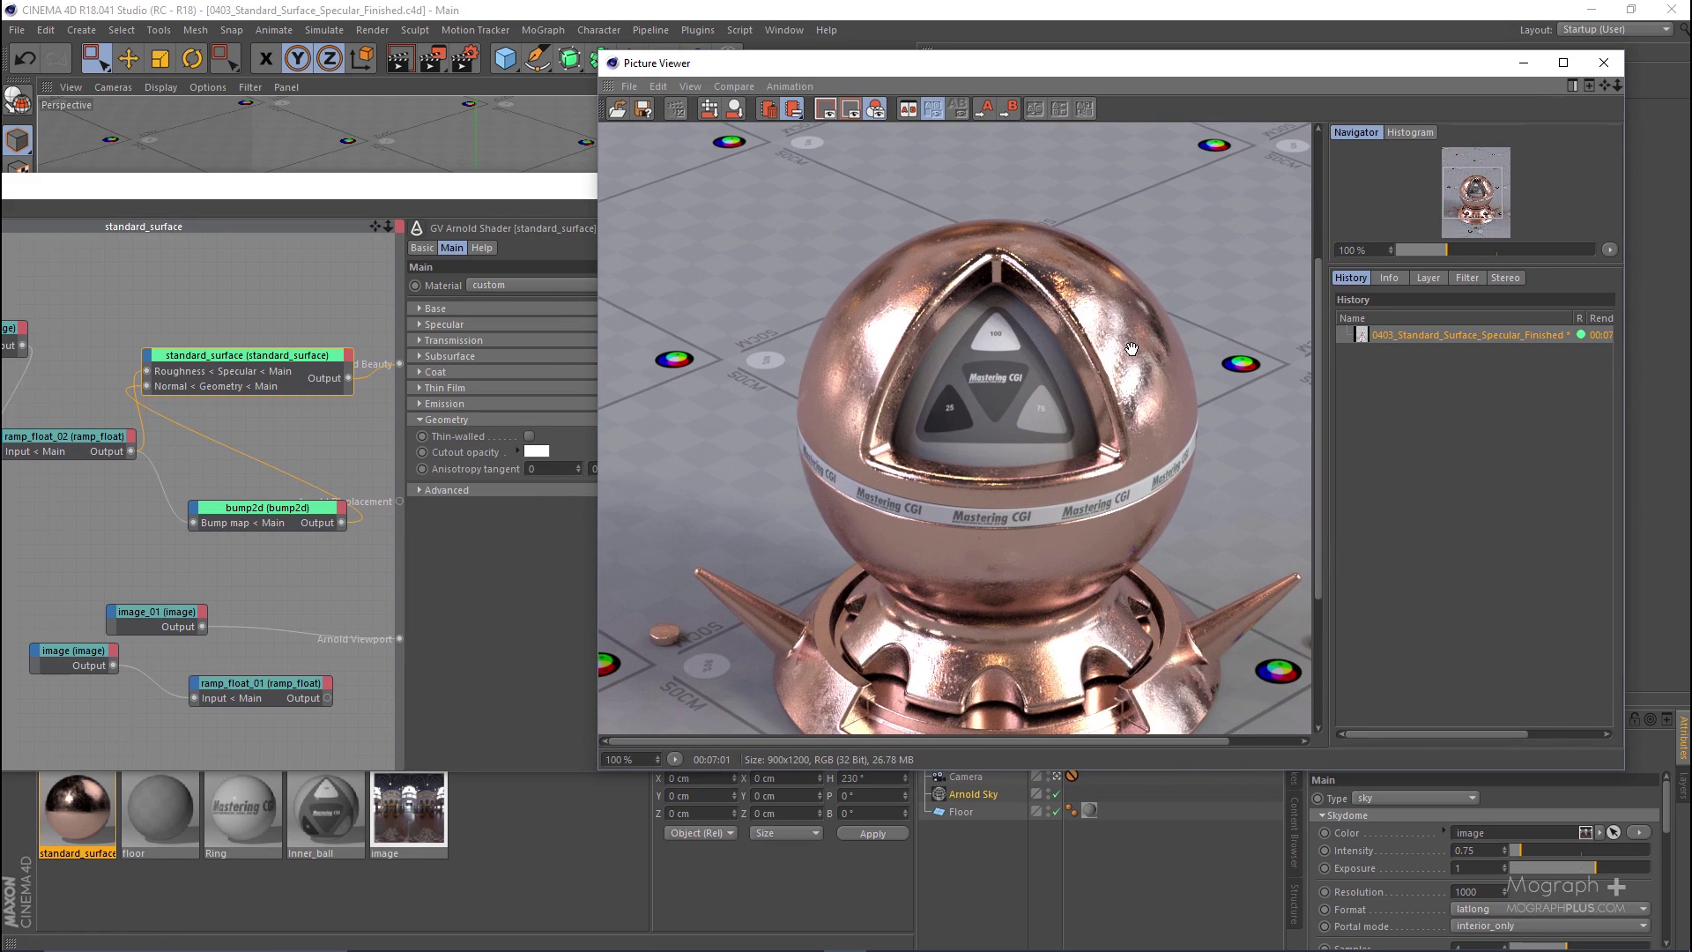
pyautogui.click(438, 186)
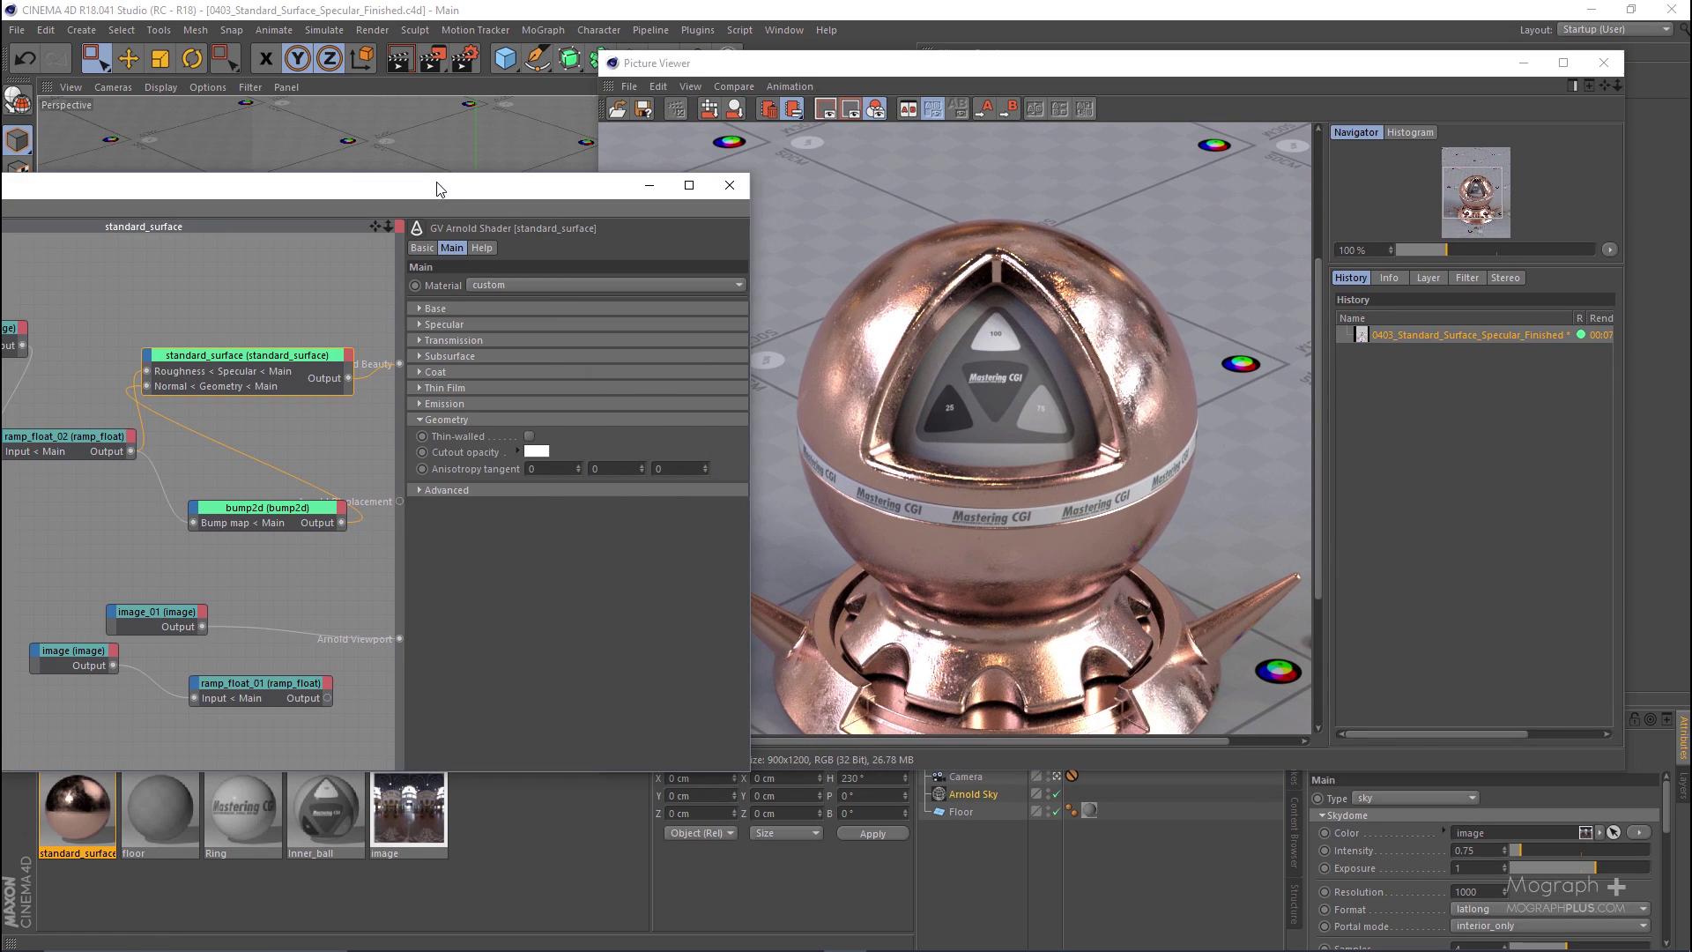
pyautogui.click(483, 324)
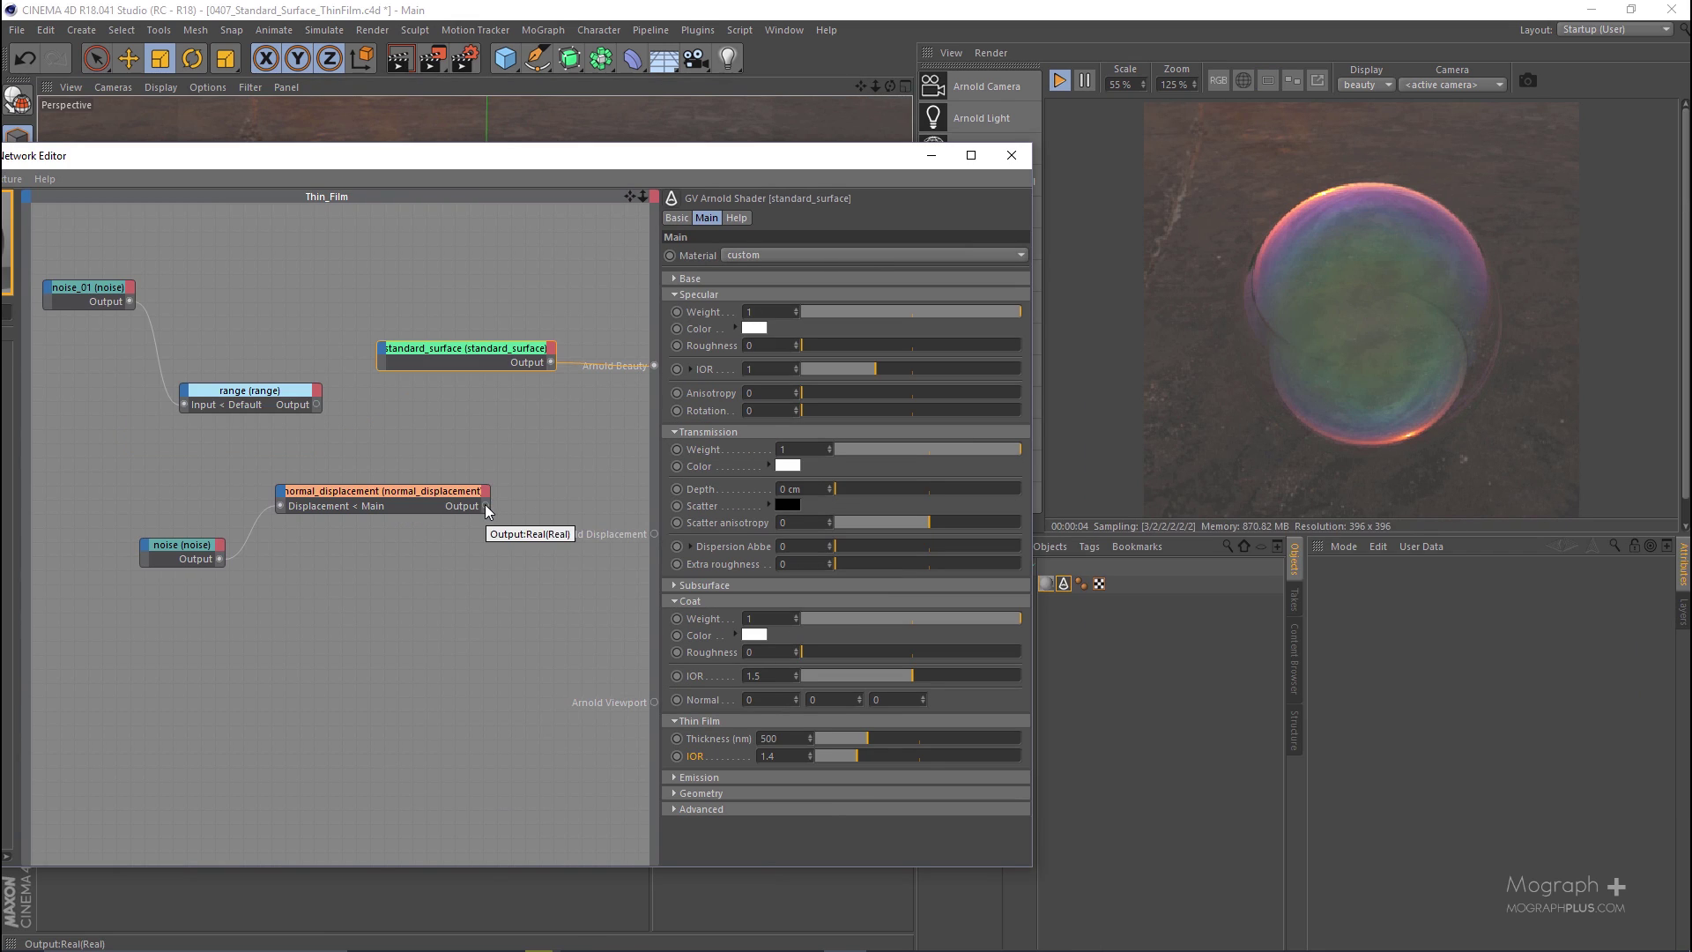
# Raise melanin for browner hair and arrange windows to show the blonde hair material beside its render.
pyautogui.click(653, 196)
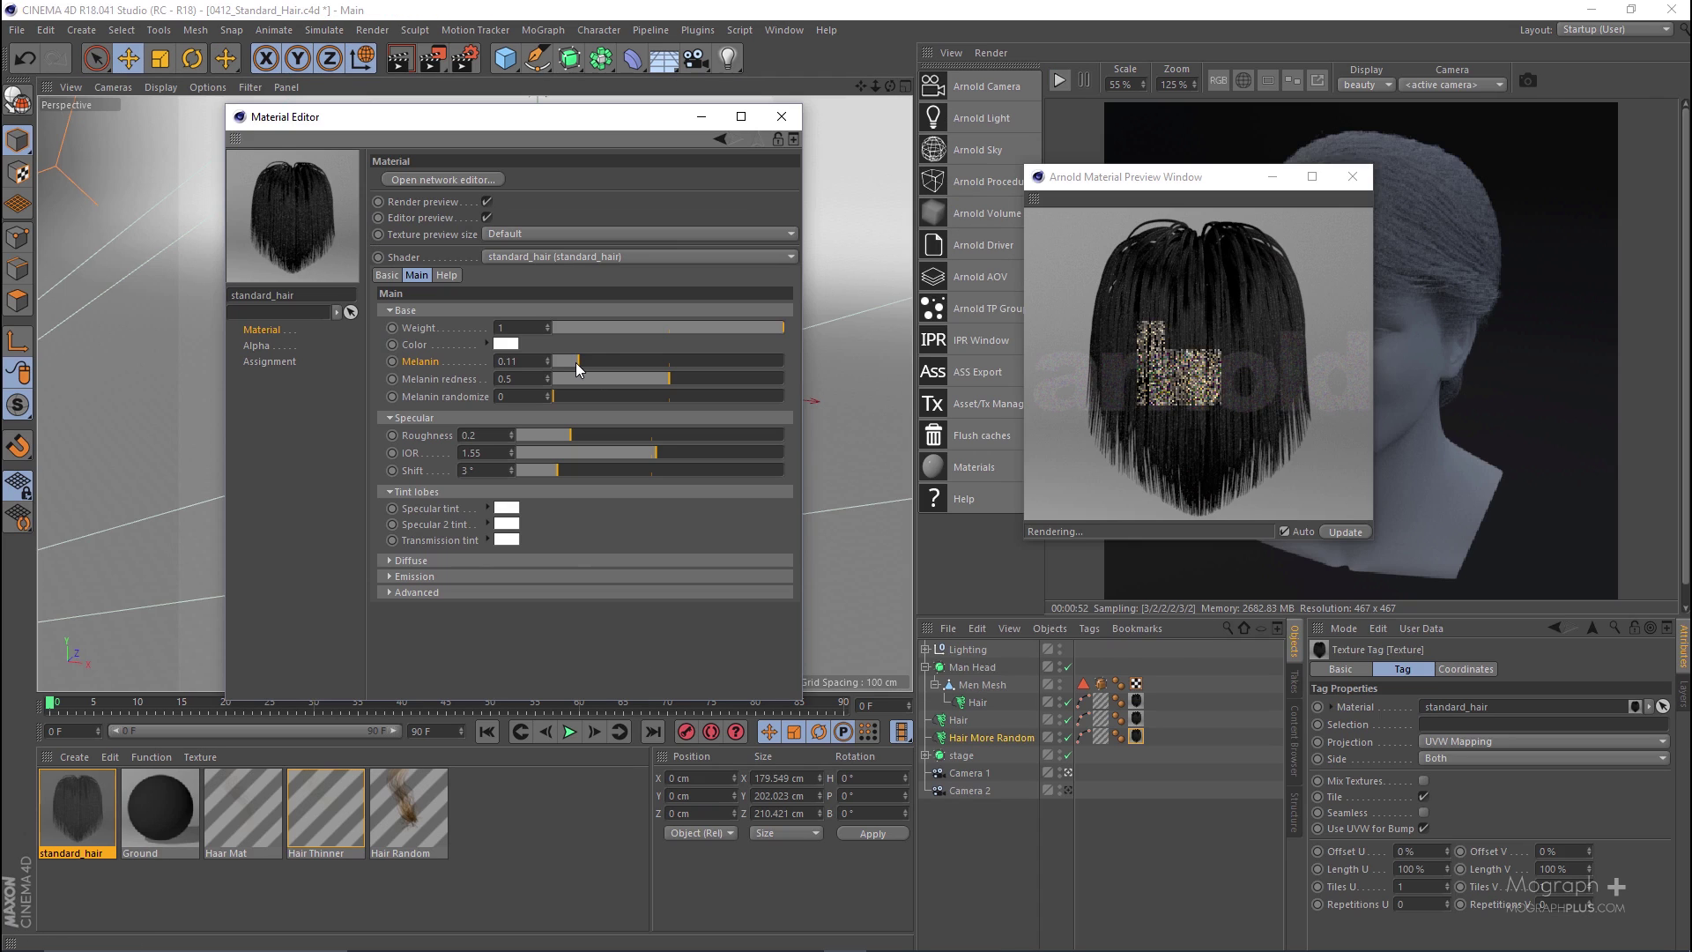
pyautogui.moveTo(575, 362); pyautogui.dragTo(710, 362)
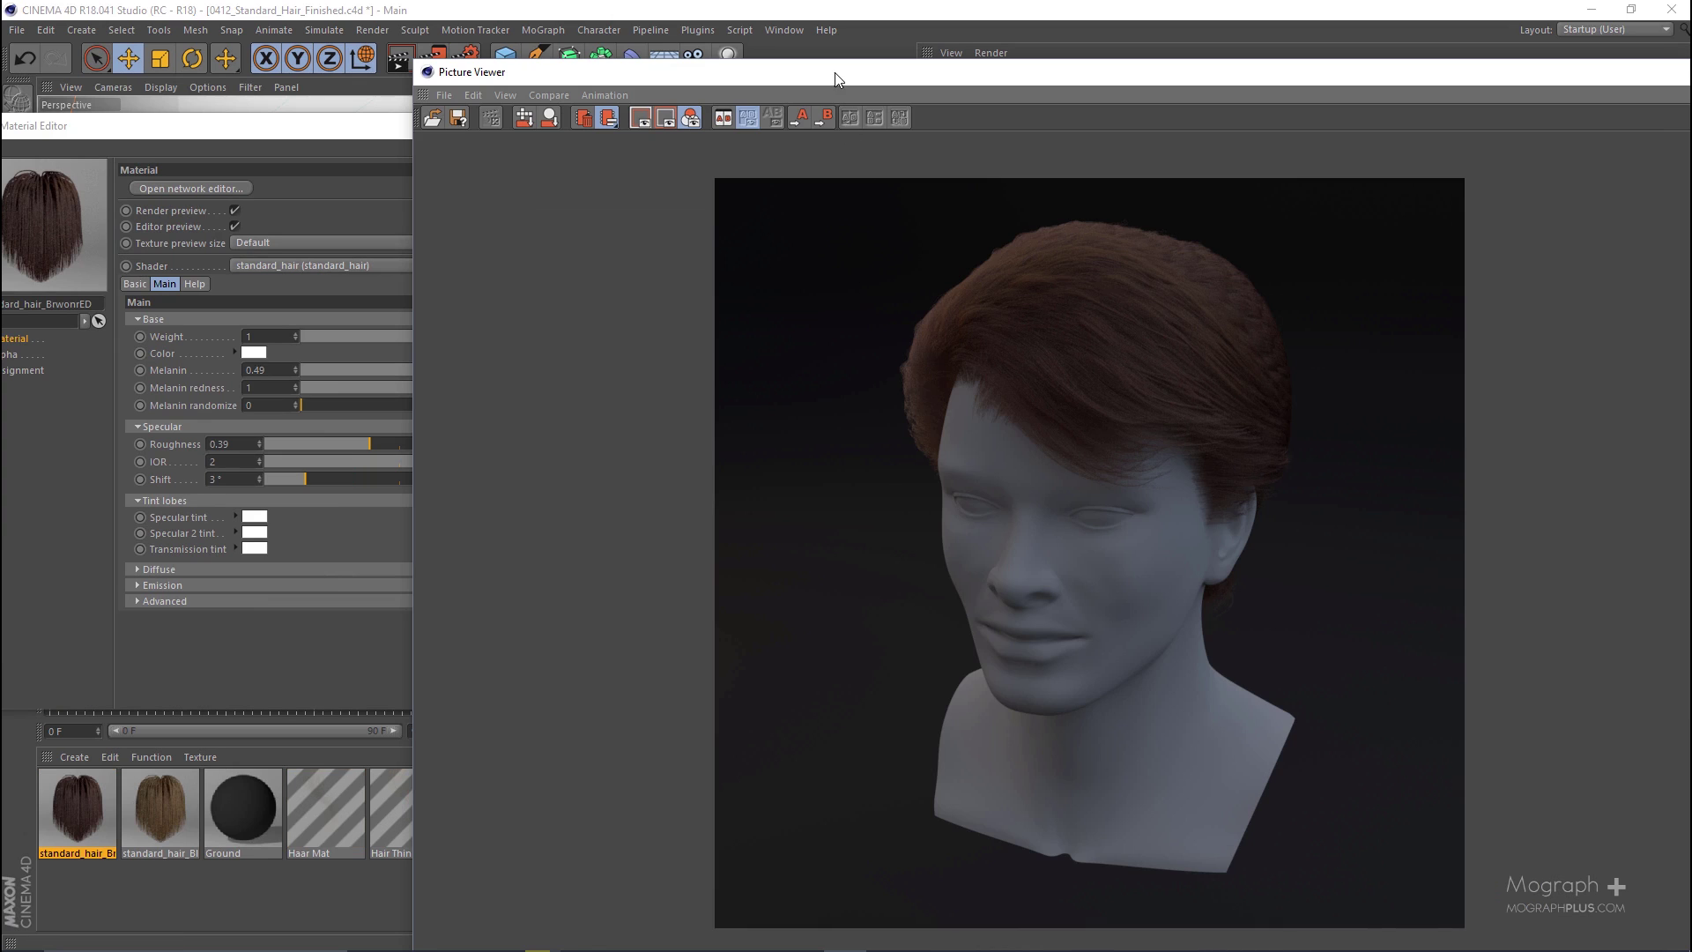
pyautogui.moveTo(834, 72); pyautogui.dragTo(1017, 48)
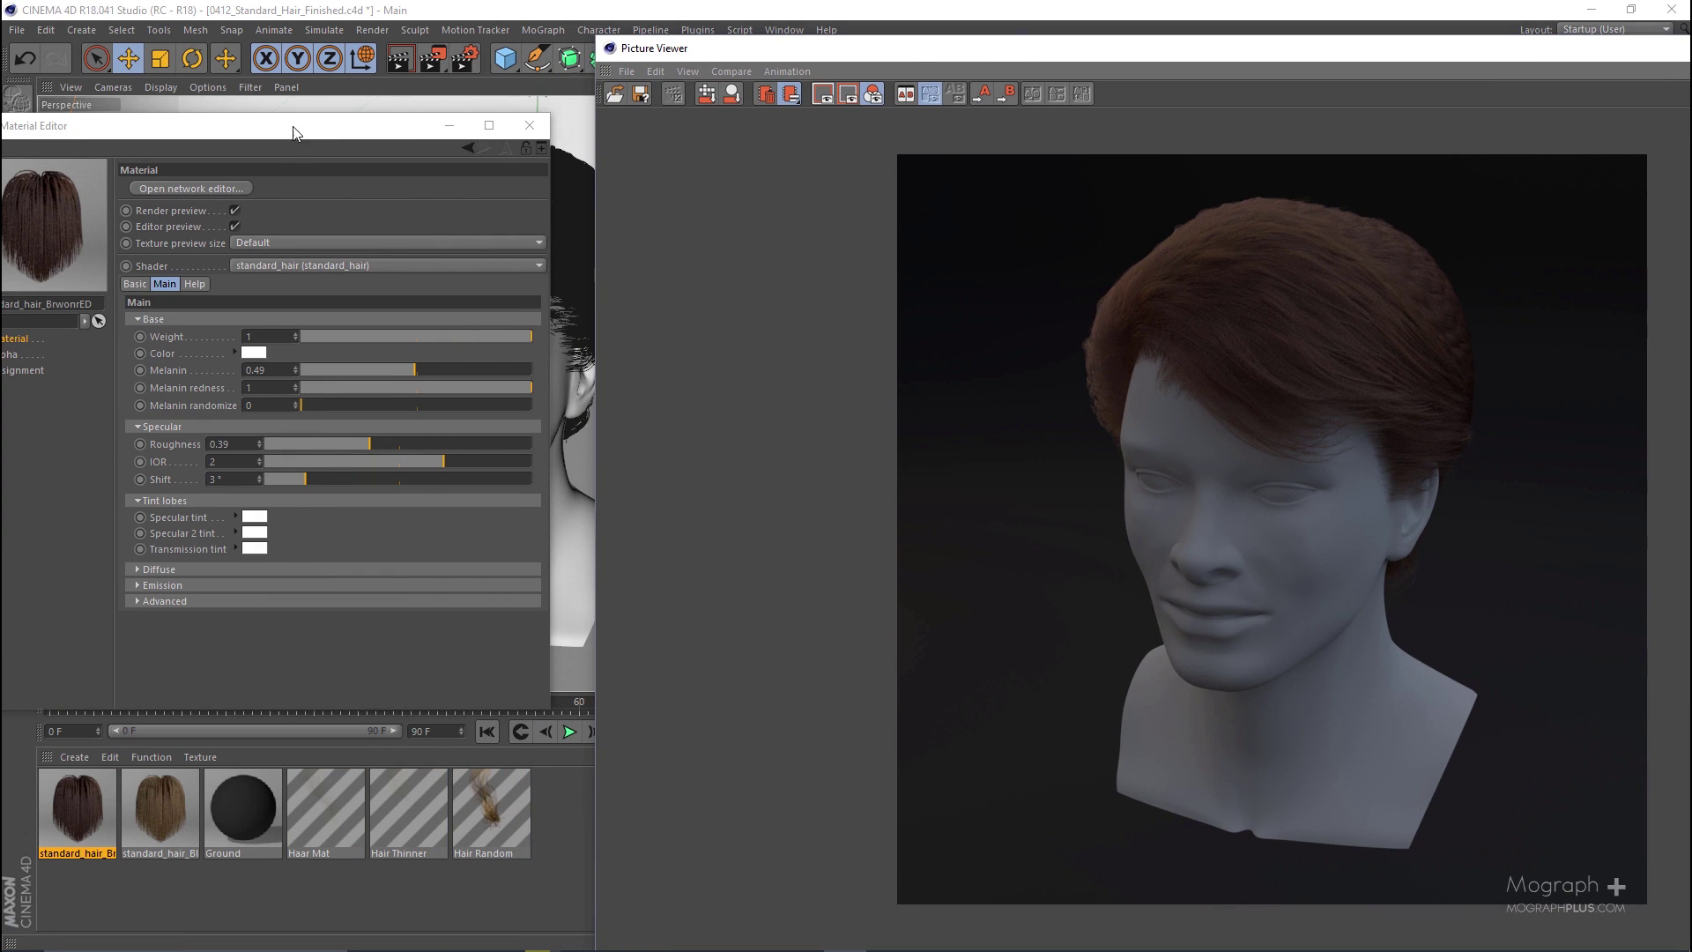
pyautogui.moveTo(293, 132); pyautogui.dragTo(333, 140)
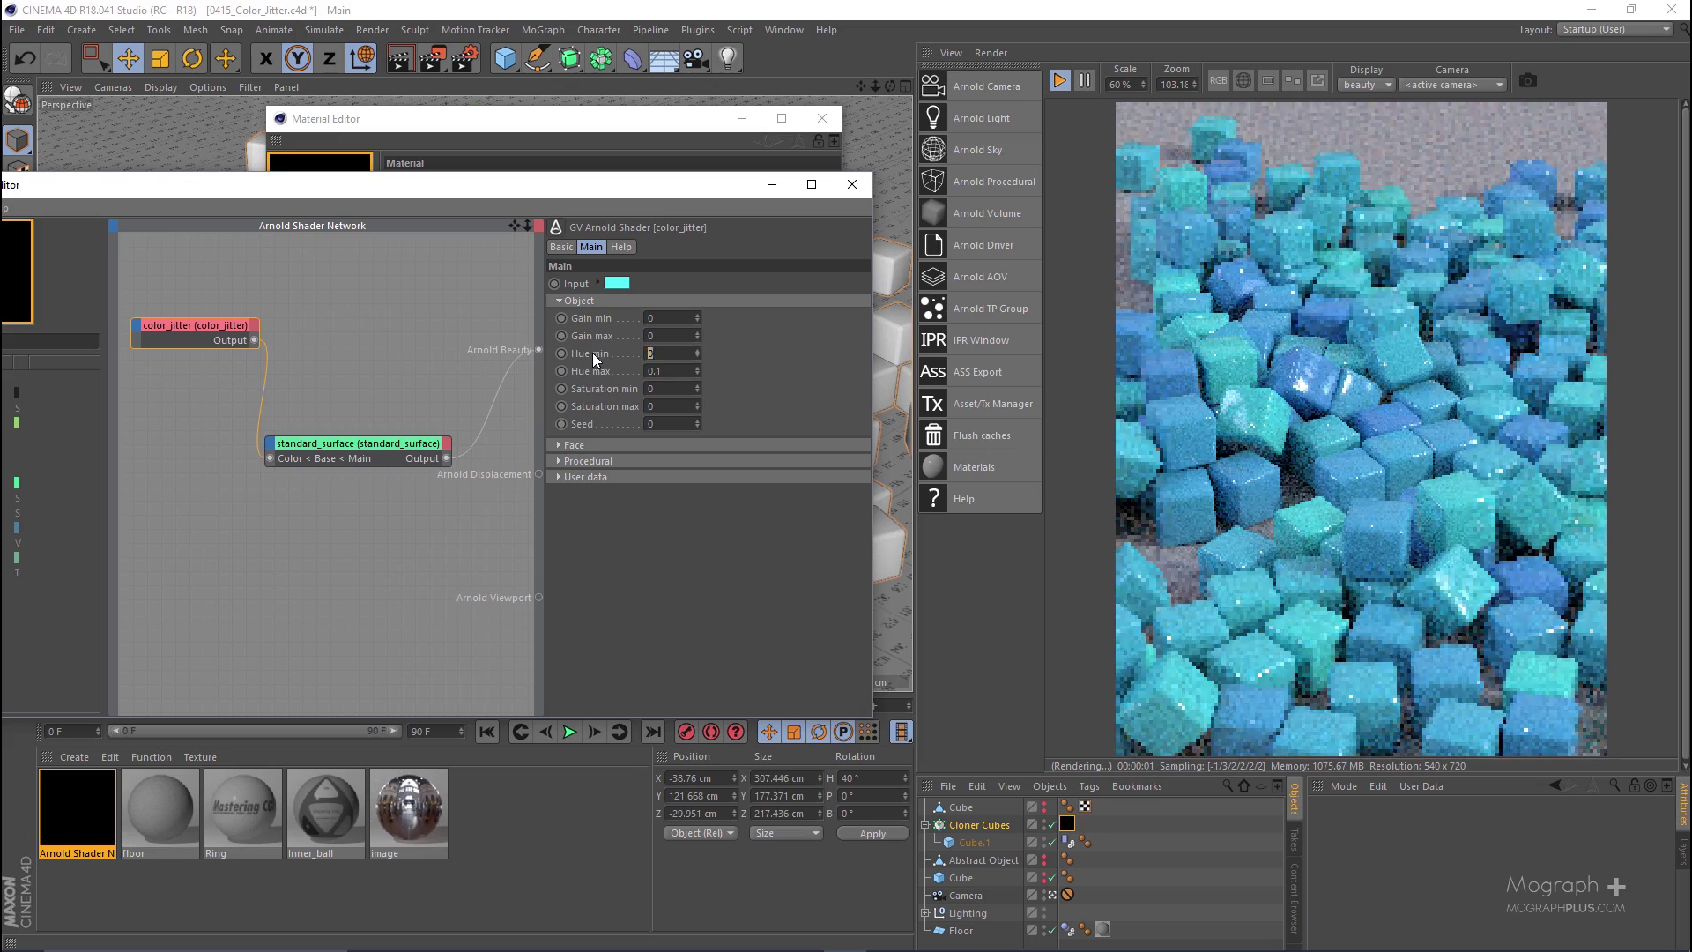
# Set the color_jitter hue range to min 0 and max 0.3.
pyautogui.doubleClick(666, 354)
pyautogui.write('0')
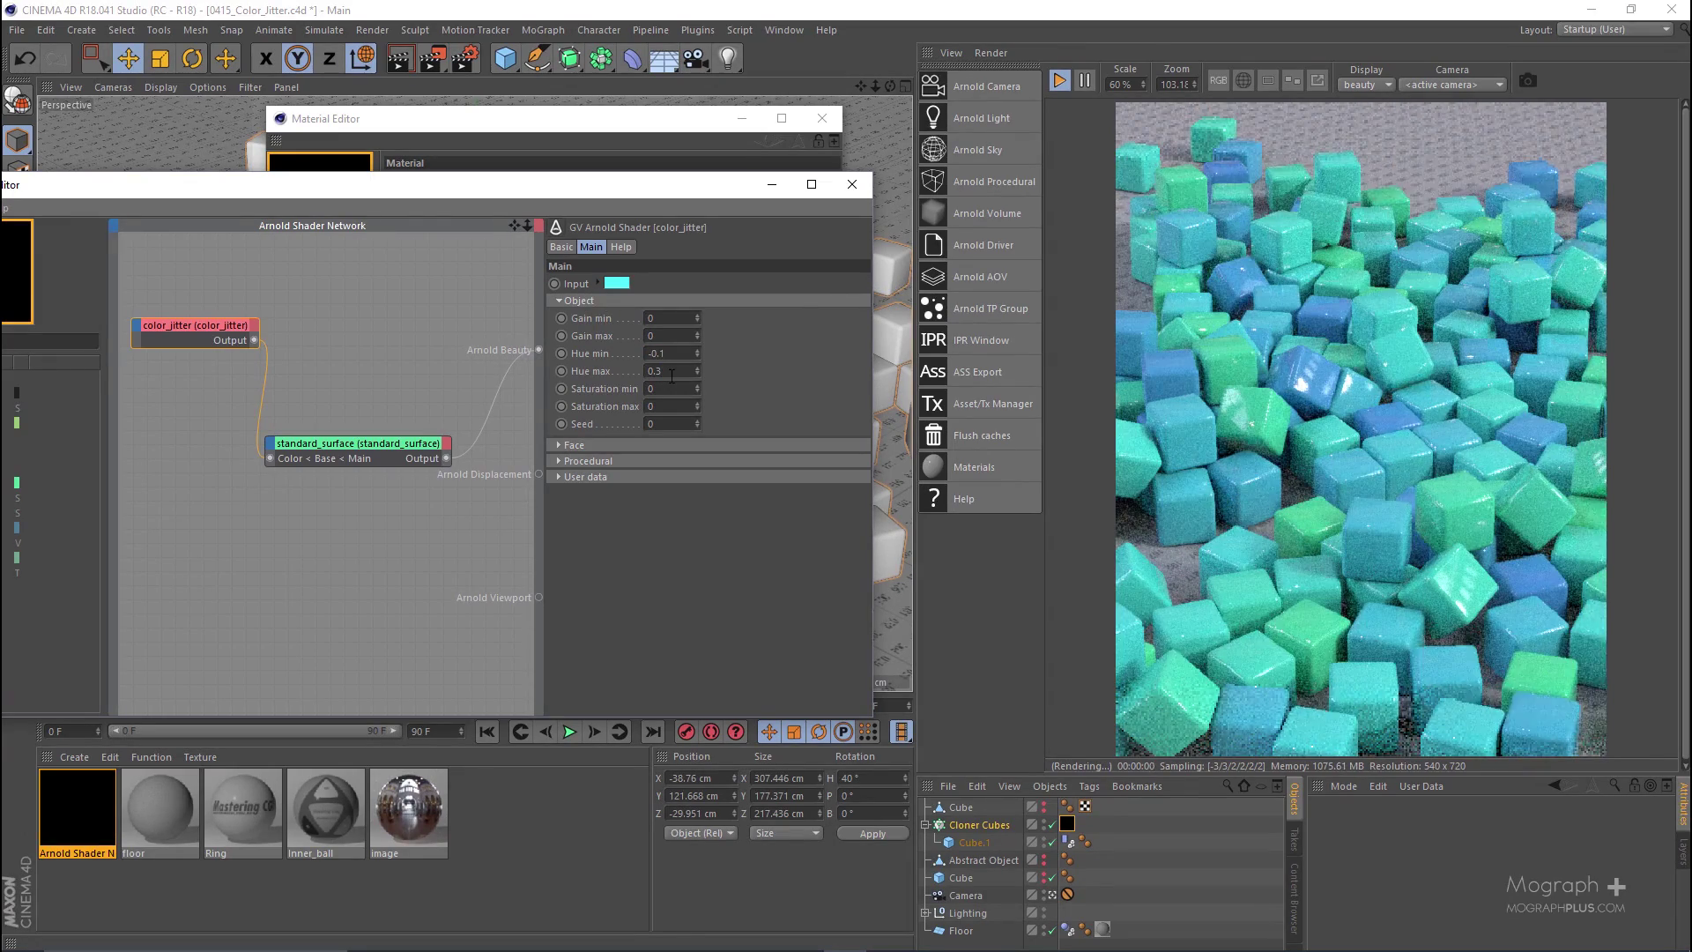
pyautogui.press('Return')
pyautogui.doubleClick(666, 371)
pyautogui.write('0.3')
pyautogui.press('Return')
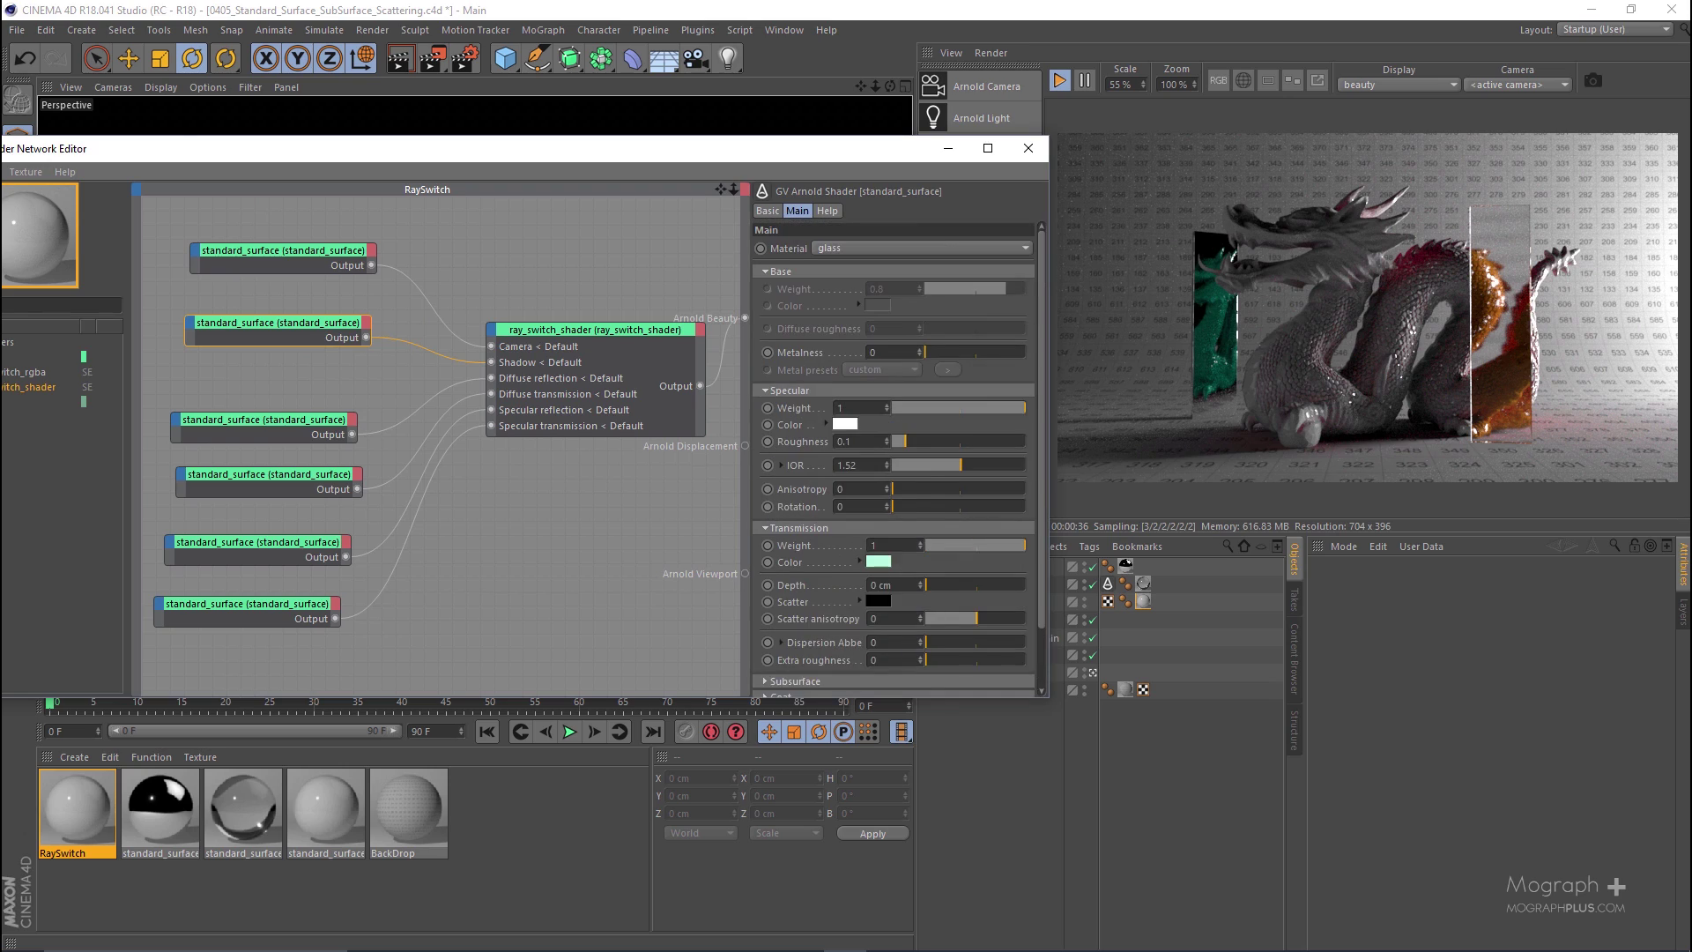
# Set ambient occlusion spread to 0 and display the car render's beauty pass.
pyautogui.moveTo(845, 155); pyautogui.dragTo(631, 165)
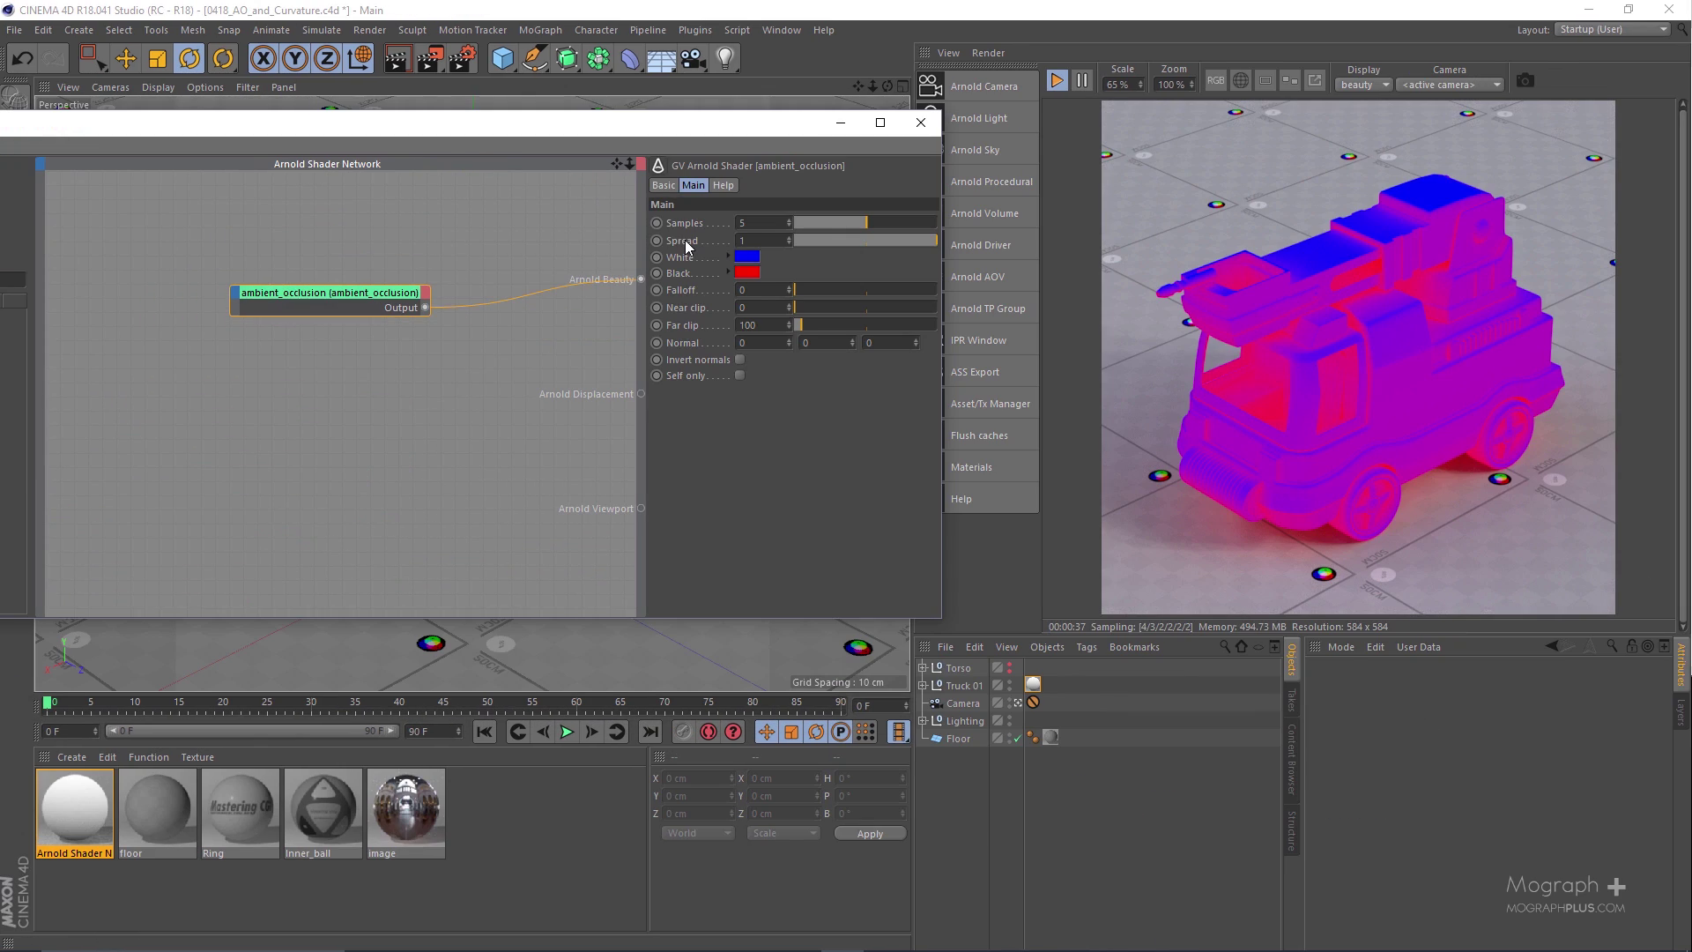
pyautogui.press('Return')
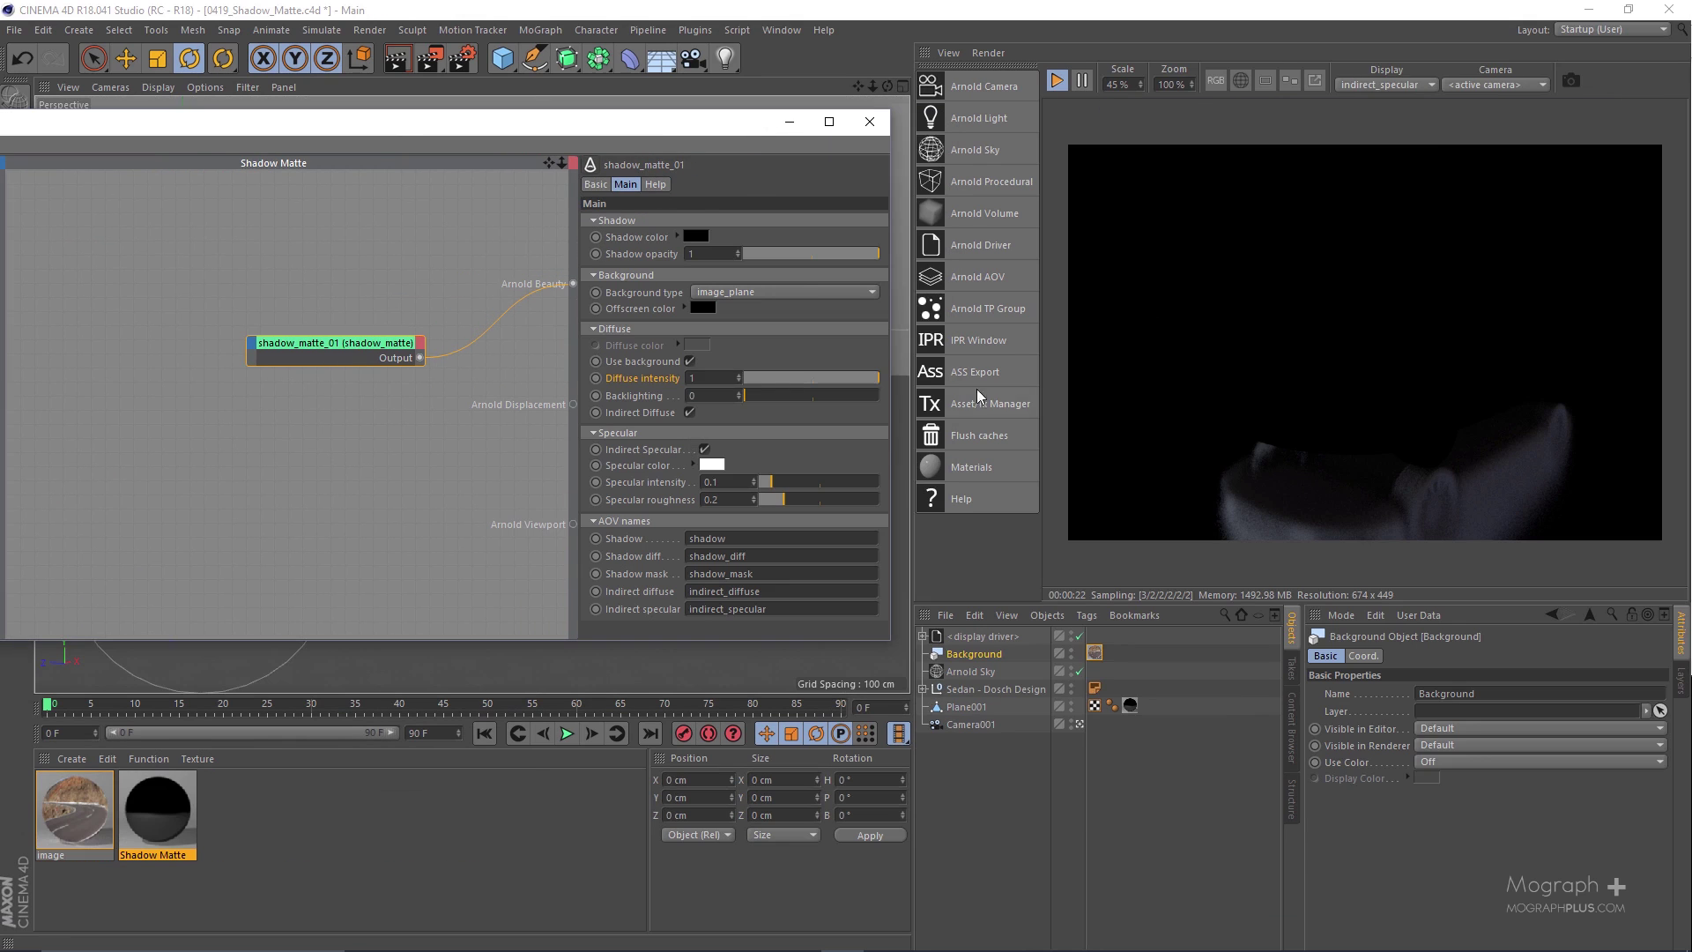
pyautogui.click(1386, 84)
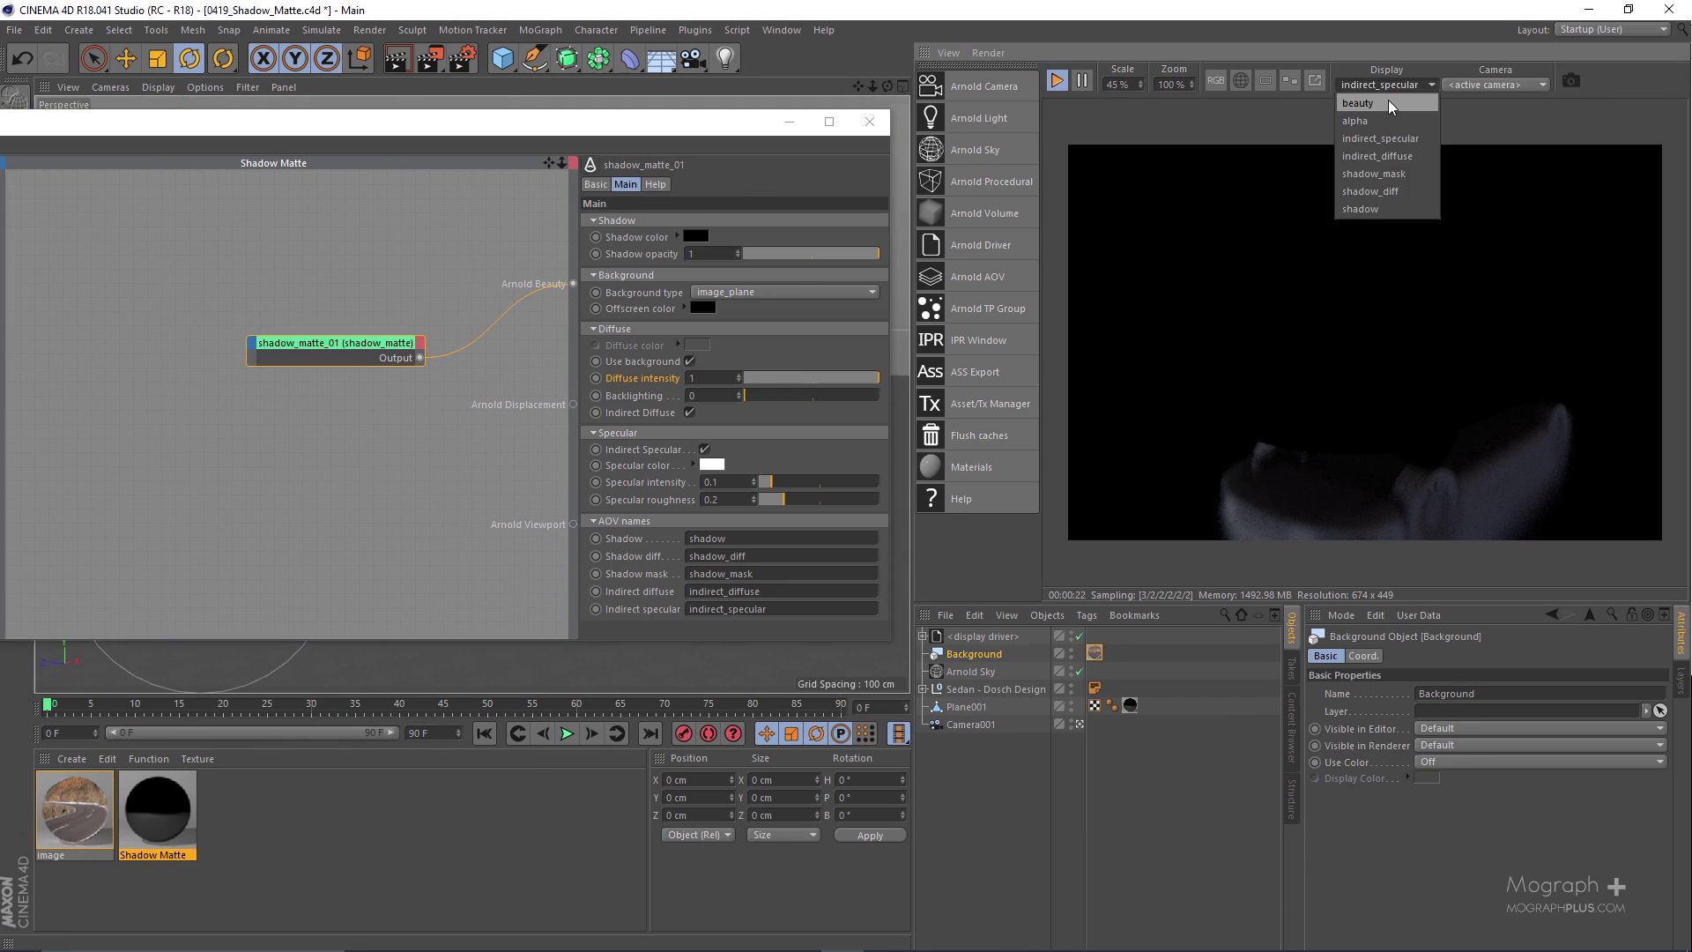
pyautogui.click(1379, 100)
pyautogui.click(375, 479)
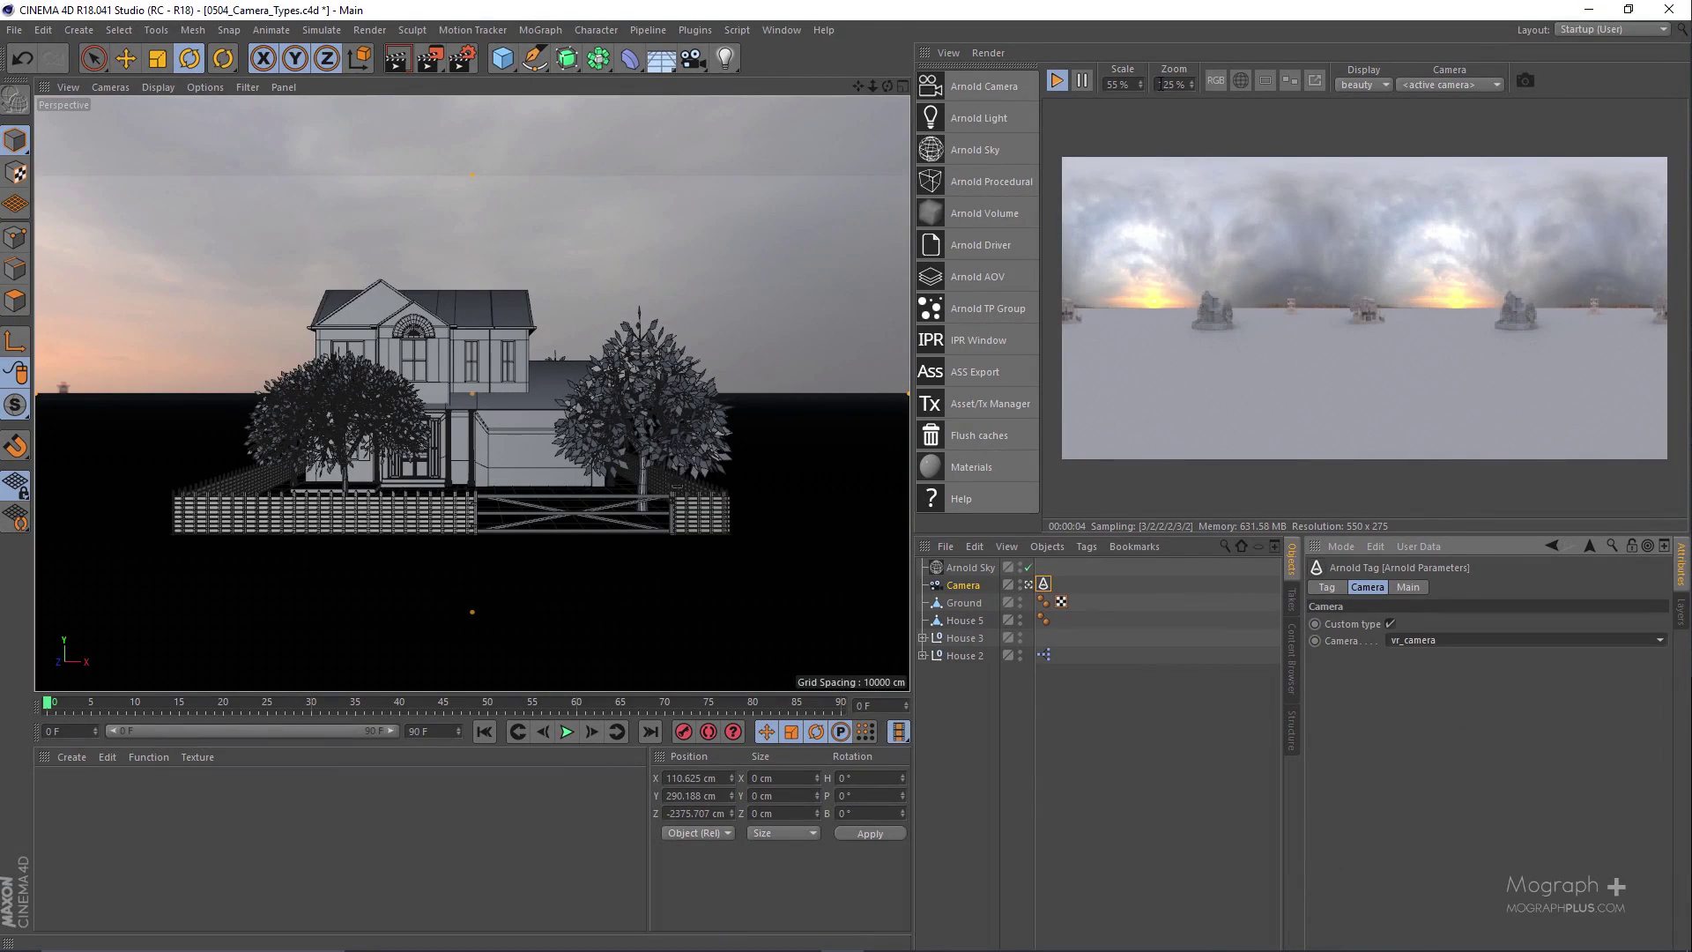
# Set the camera tag's aperture size to .2 and aspect ratio to 2, and disable custom shutter size.
pyautogui.click(1408, 587)
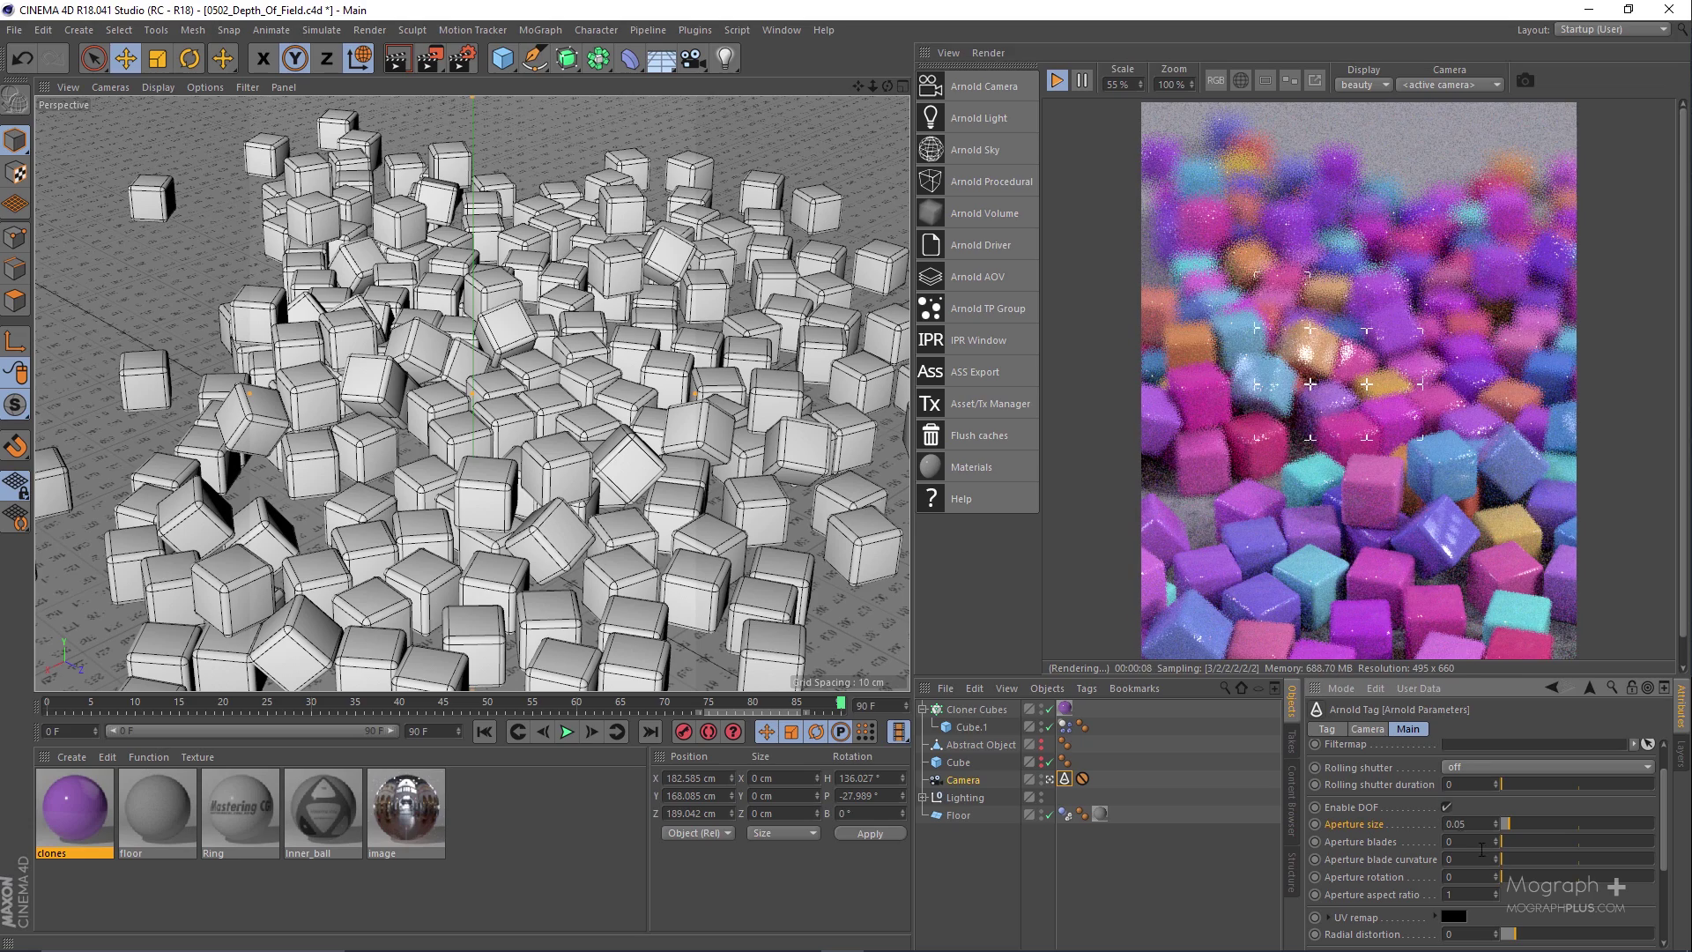
pyautogui.write('.2')
pyautogui.press('Return')
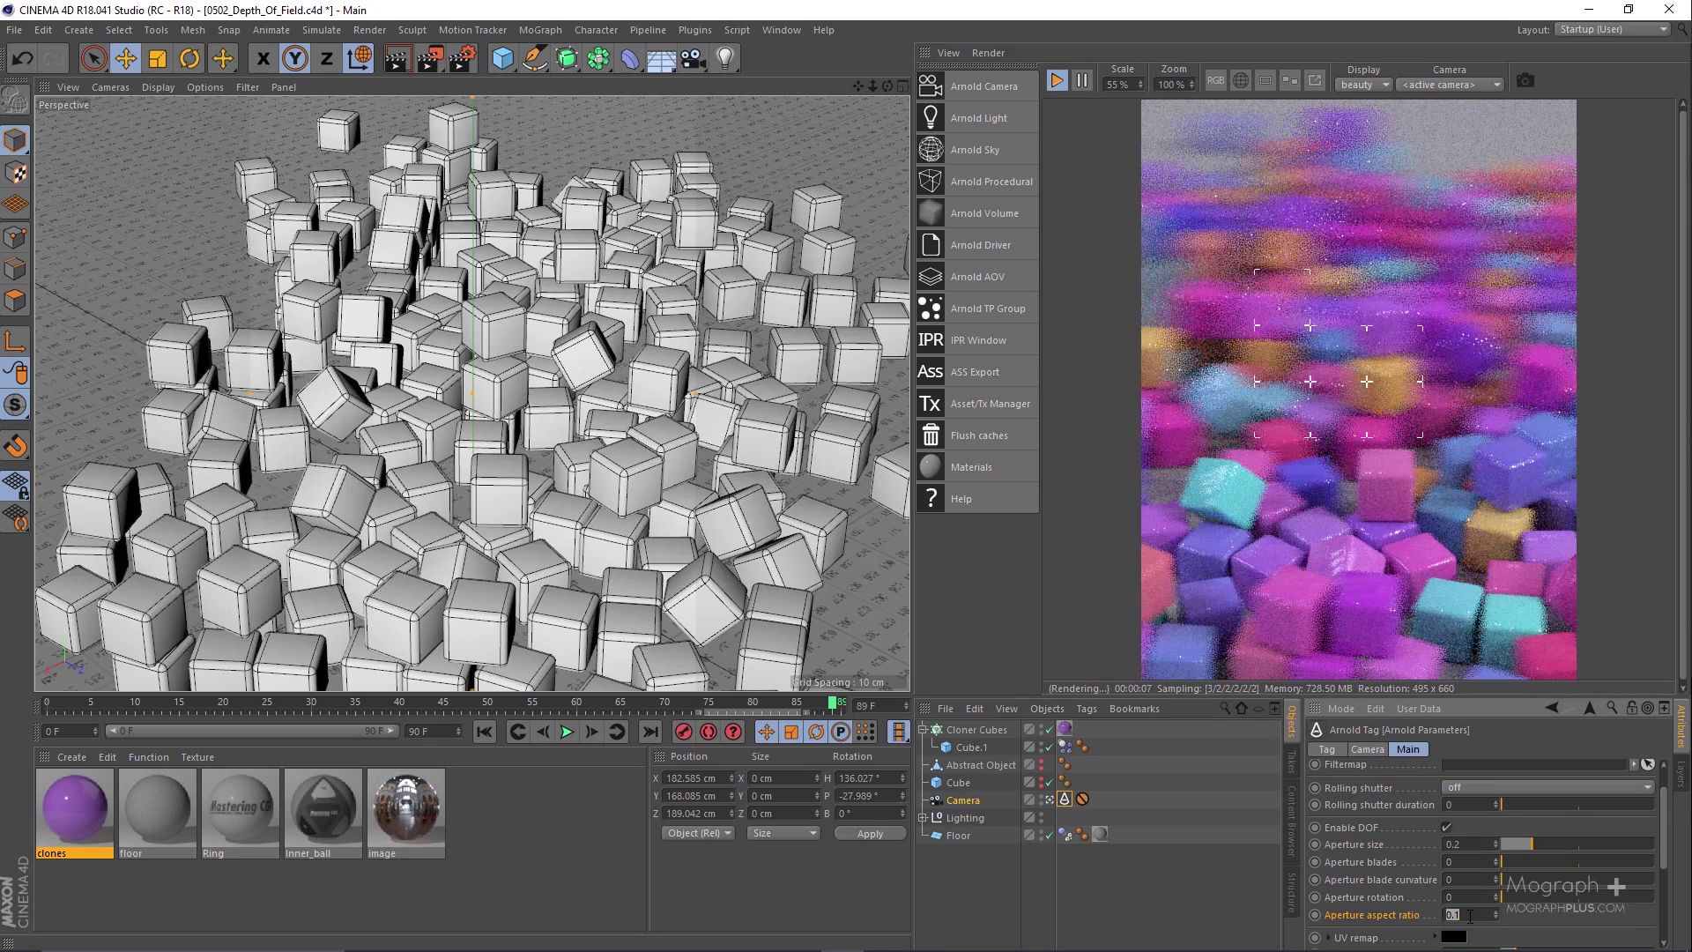
pyautogui.write('2')
pyautogui.press('Return')
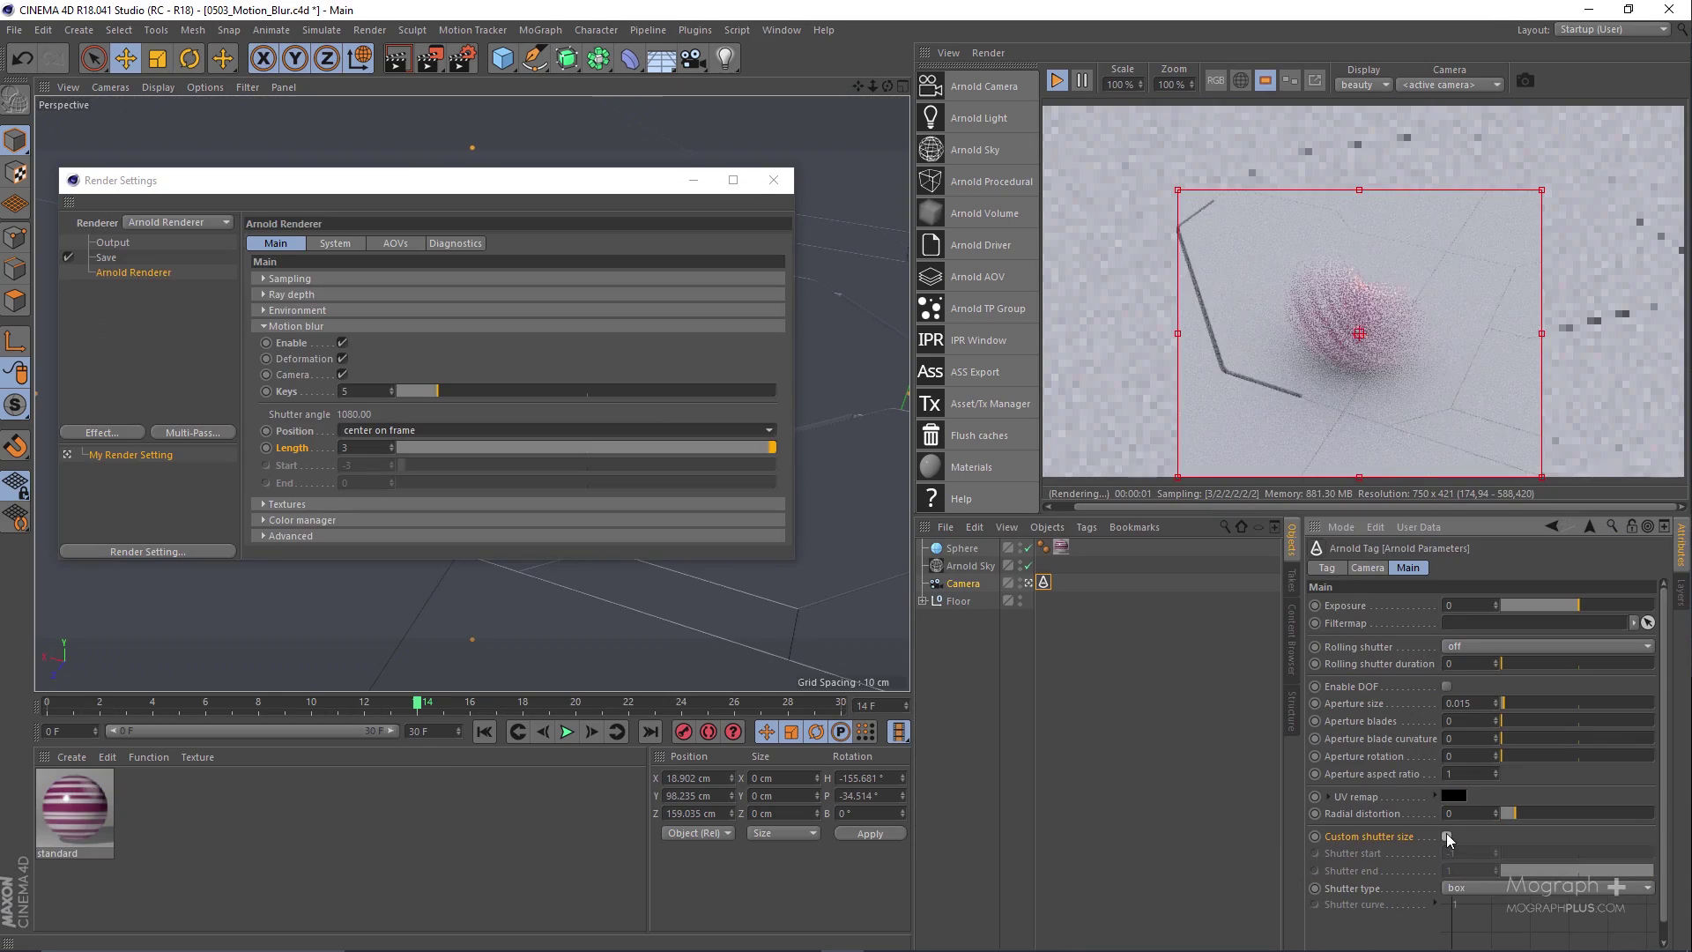
pyautogui.click(1446, 836)
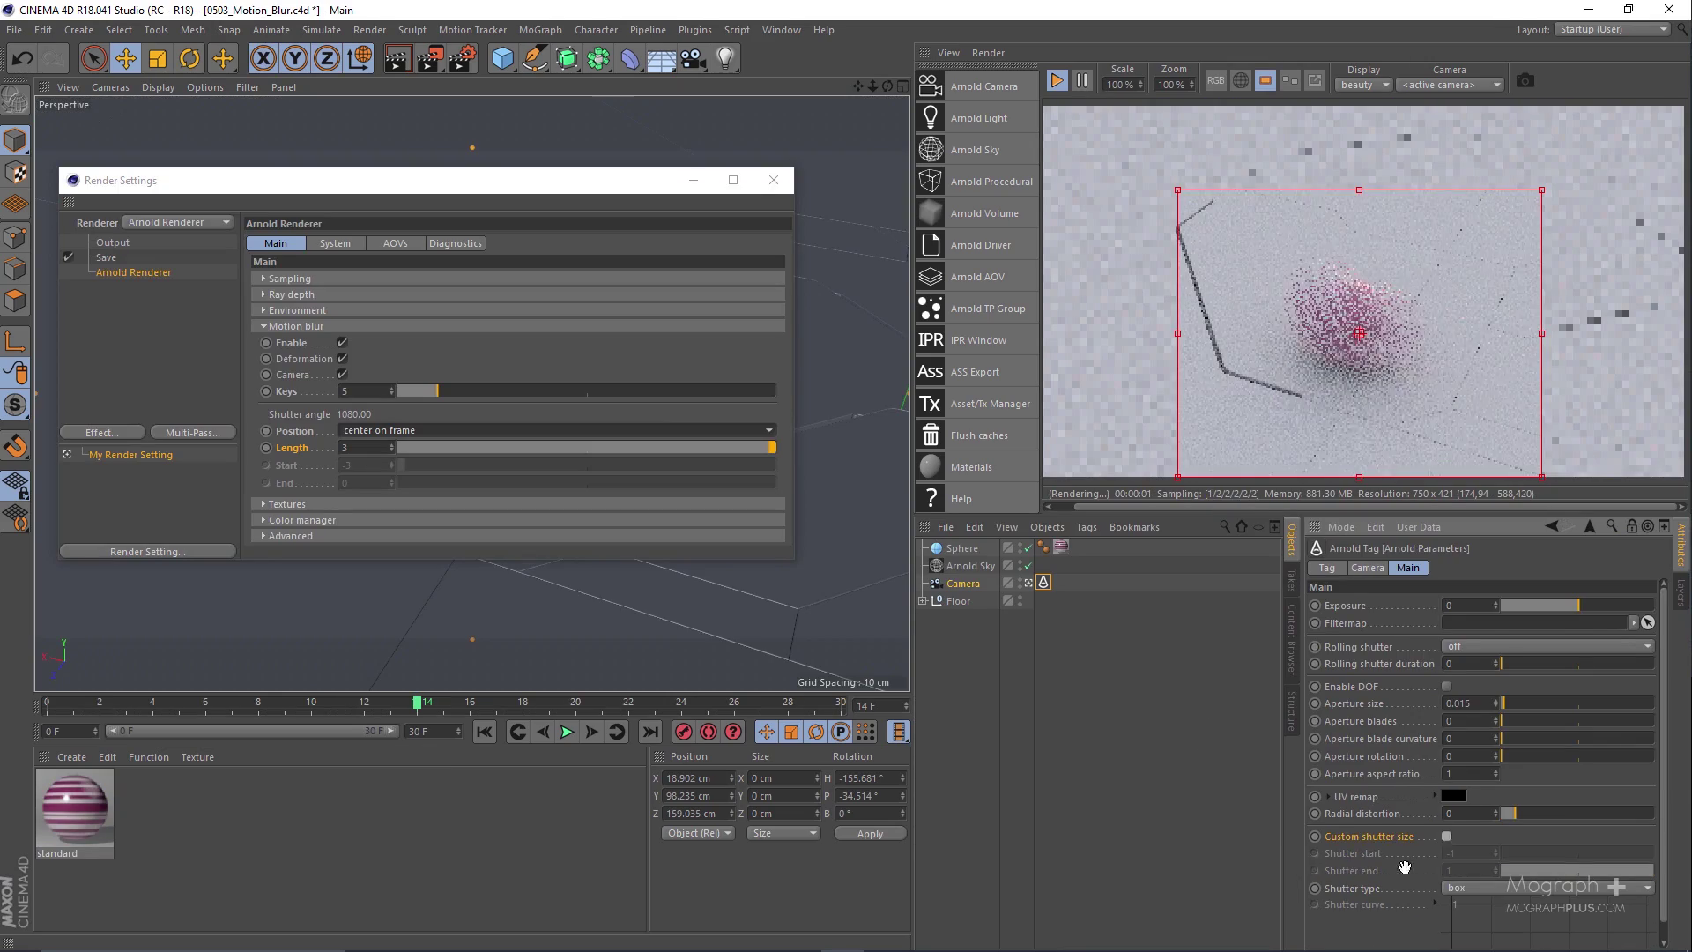
pyautogui.click(488, 430)
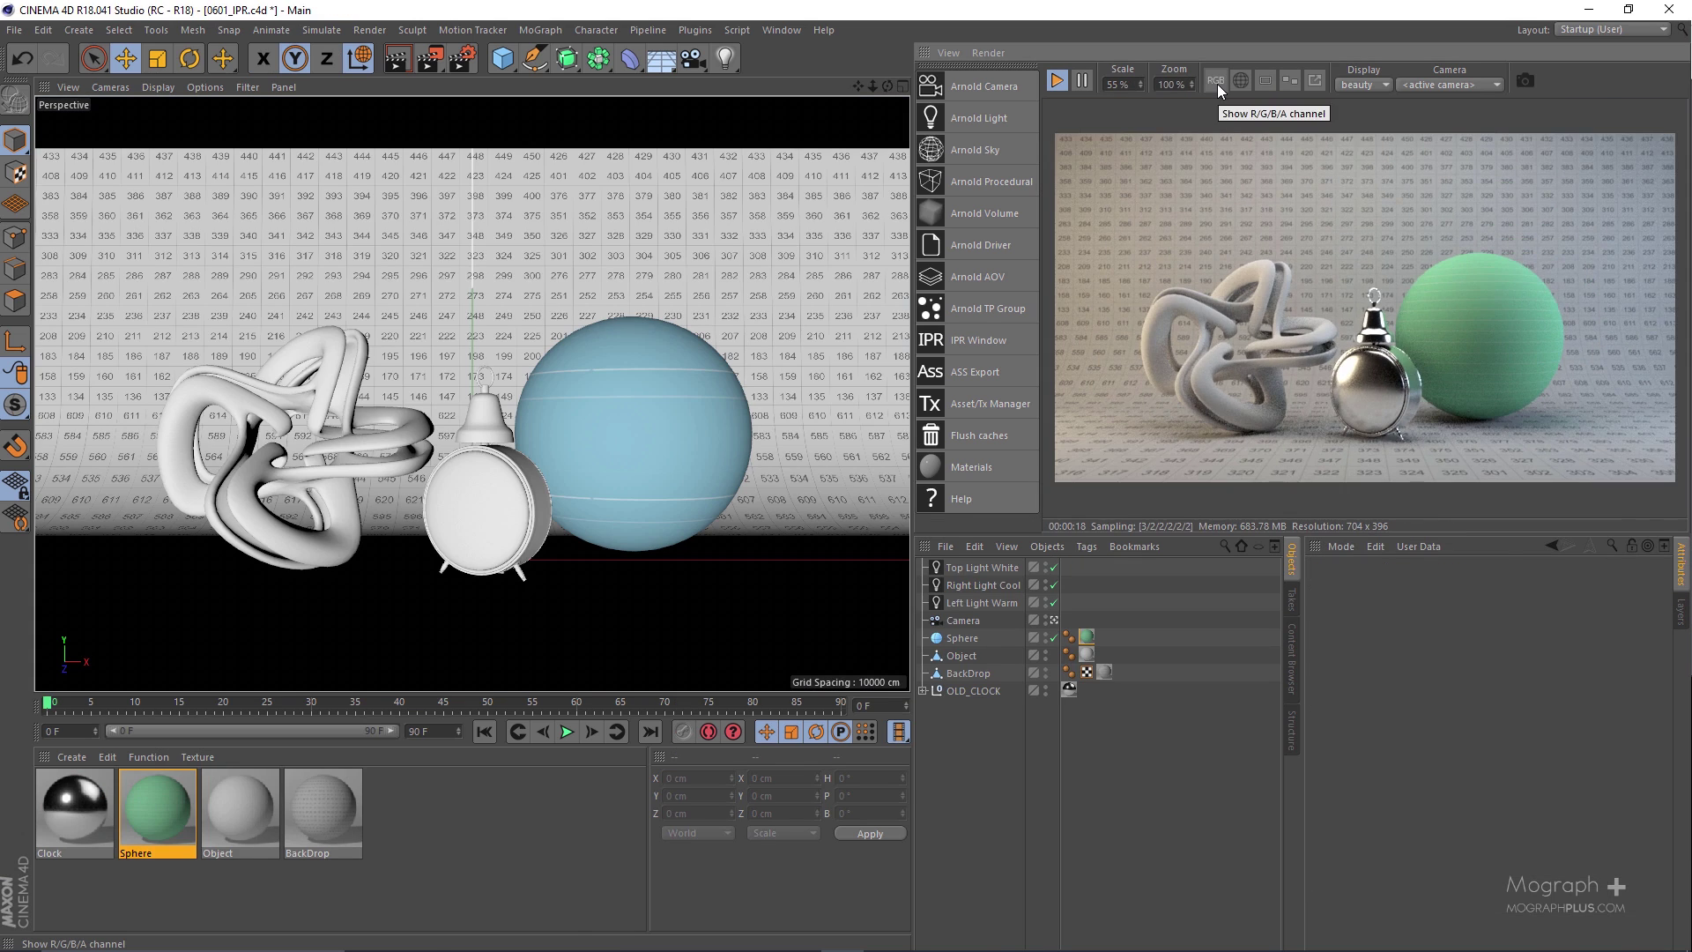
# Preview the blue channel, flat debug colours and UV debug shading, then return to full textured render.
pyautogui.click(1218, 83)
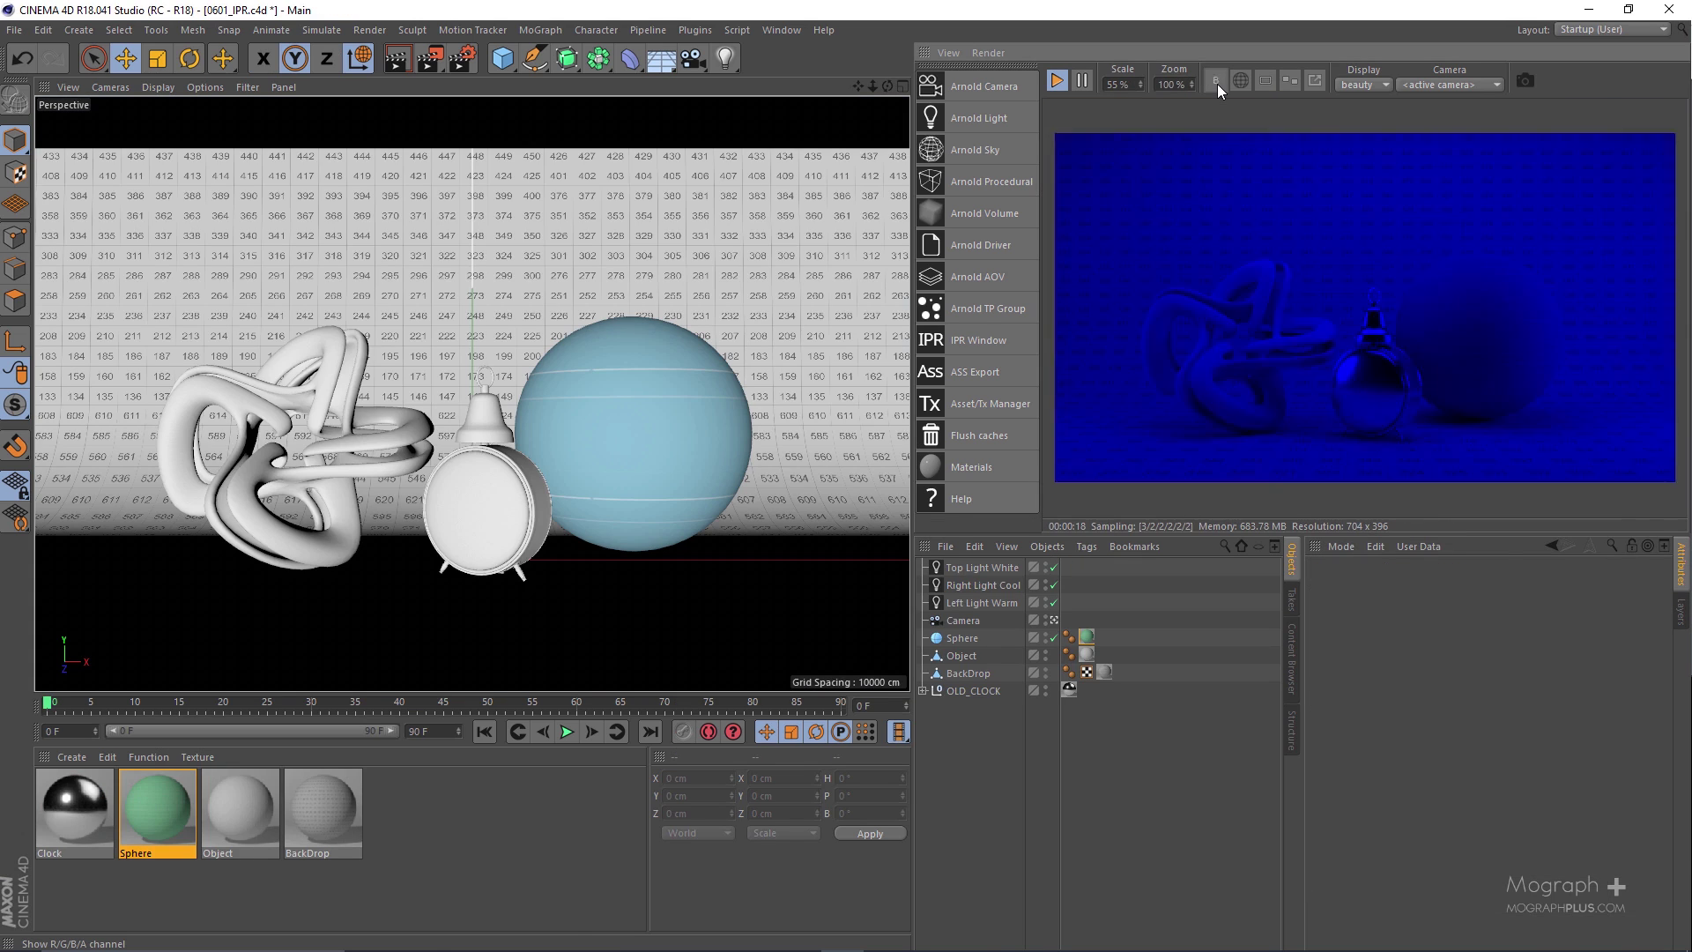
pyautogui.click(1218, 83)
pyautogui.click(1240, 81)
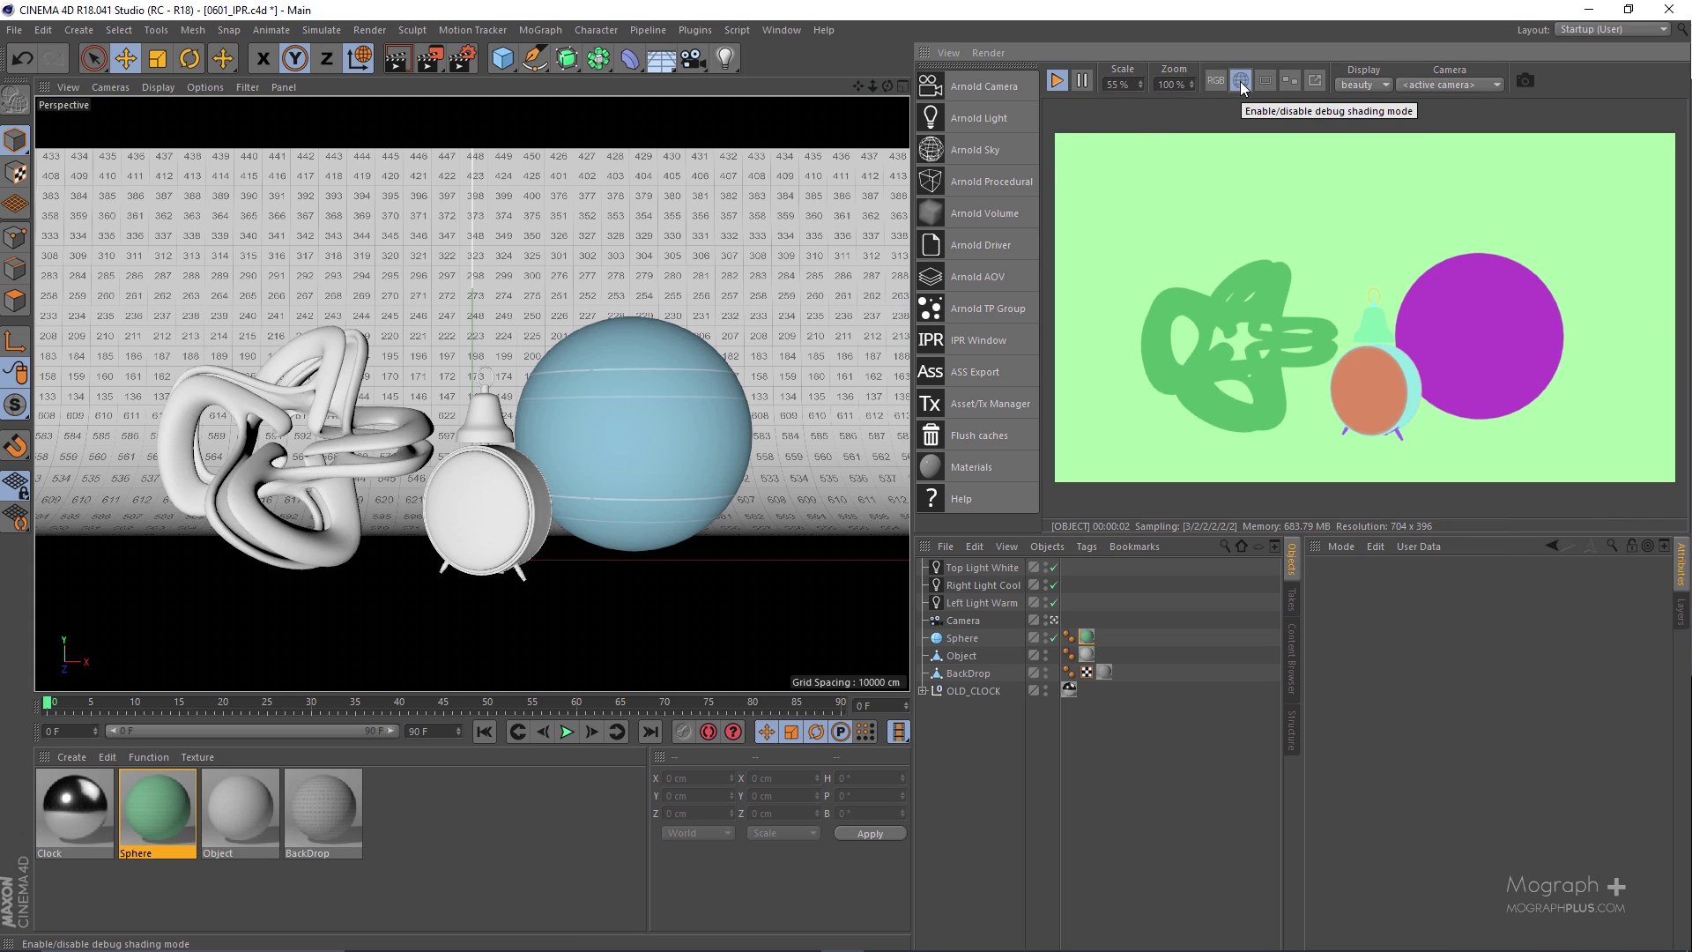
pyautogui.click(988, 52)
pyautogui.moveTo(1004, 162)
pyautogui.click(1168, 232)
pyautogui.click(987, 52)
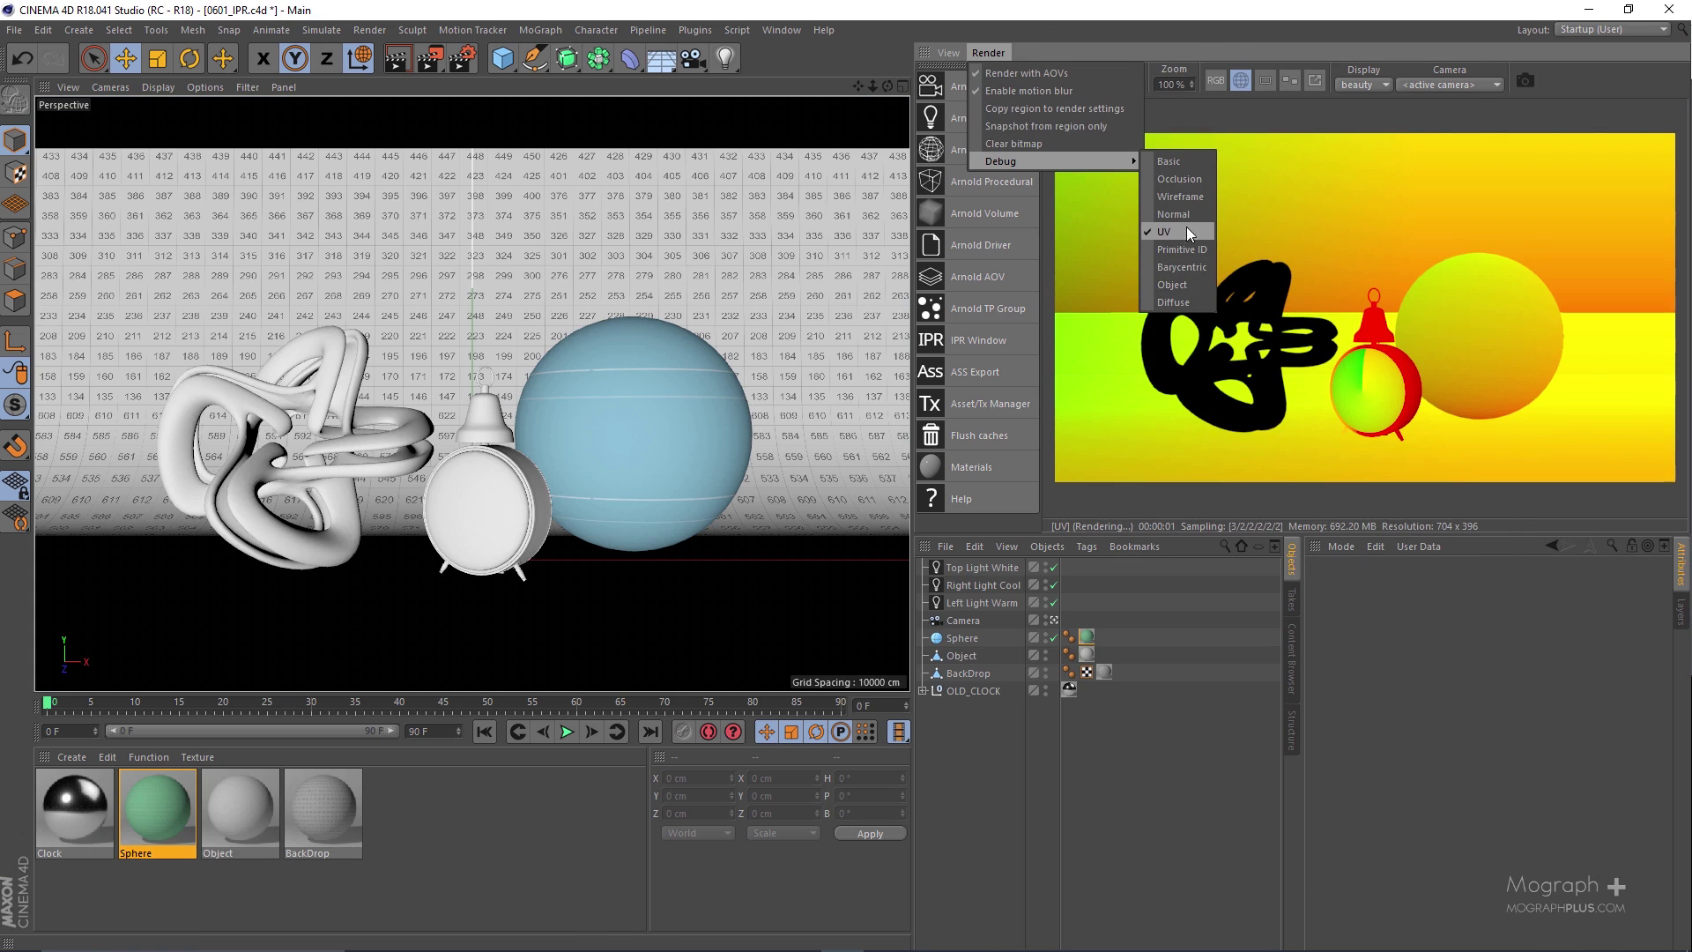
pyautogui.click(1179, 179)
pyautogui.click(988, 52)
# Enable a render region, enlarge it over the bottle and green sphere, render, and shift it down-left.
pyautogui.click(1179, 179)
pyautogui.click(1266, 81)
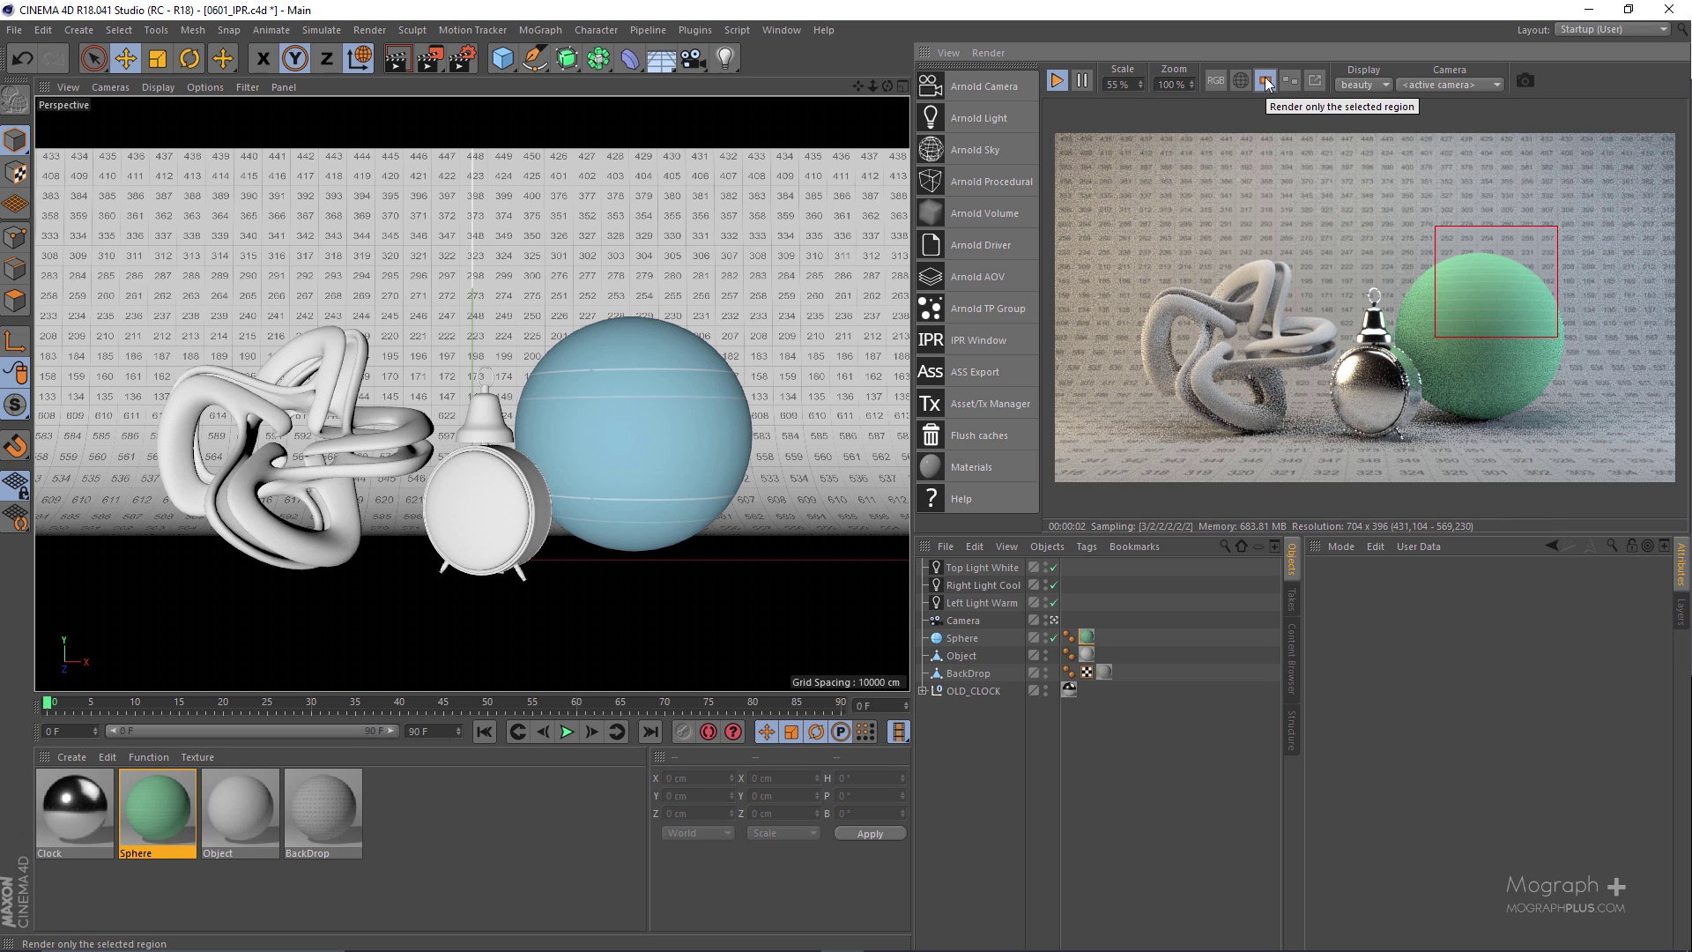
pyautogui.click(988, 52)
pyautogui.click(1014, 147)
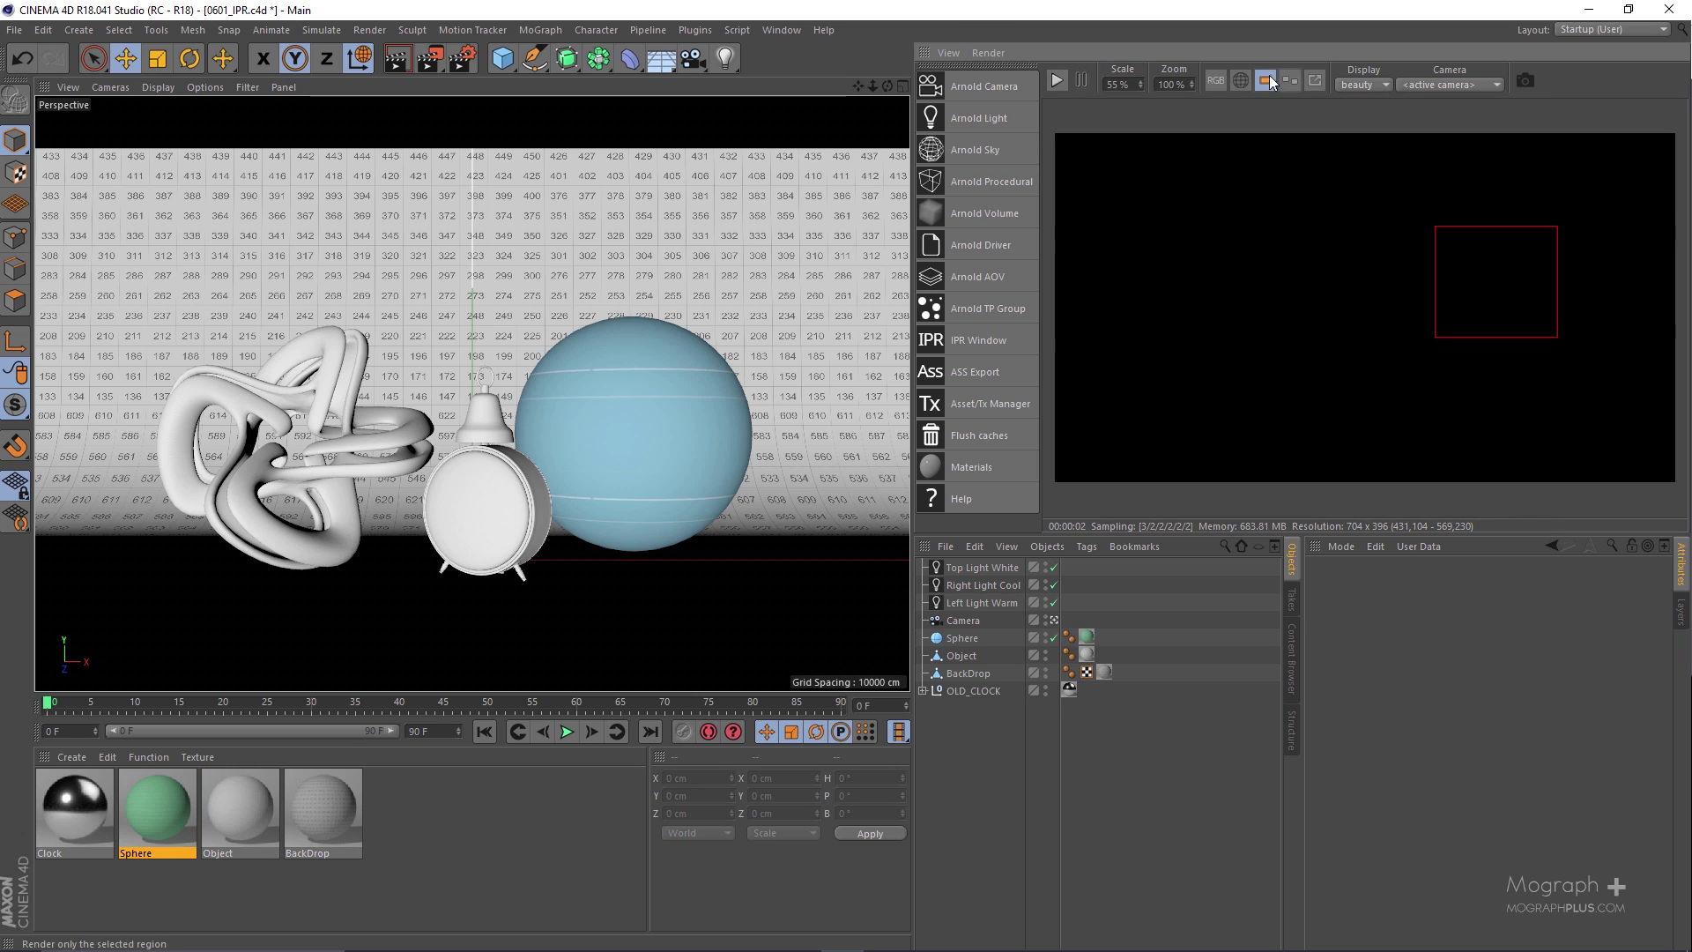
pyautogui.moveTo(1562, 189); pyautogui.dragTo(1289, 384)
pyautogui.click(1055, 80)
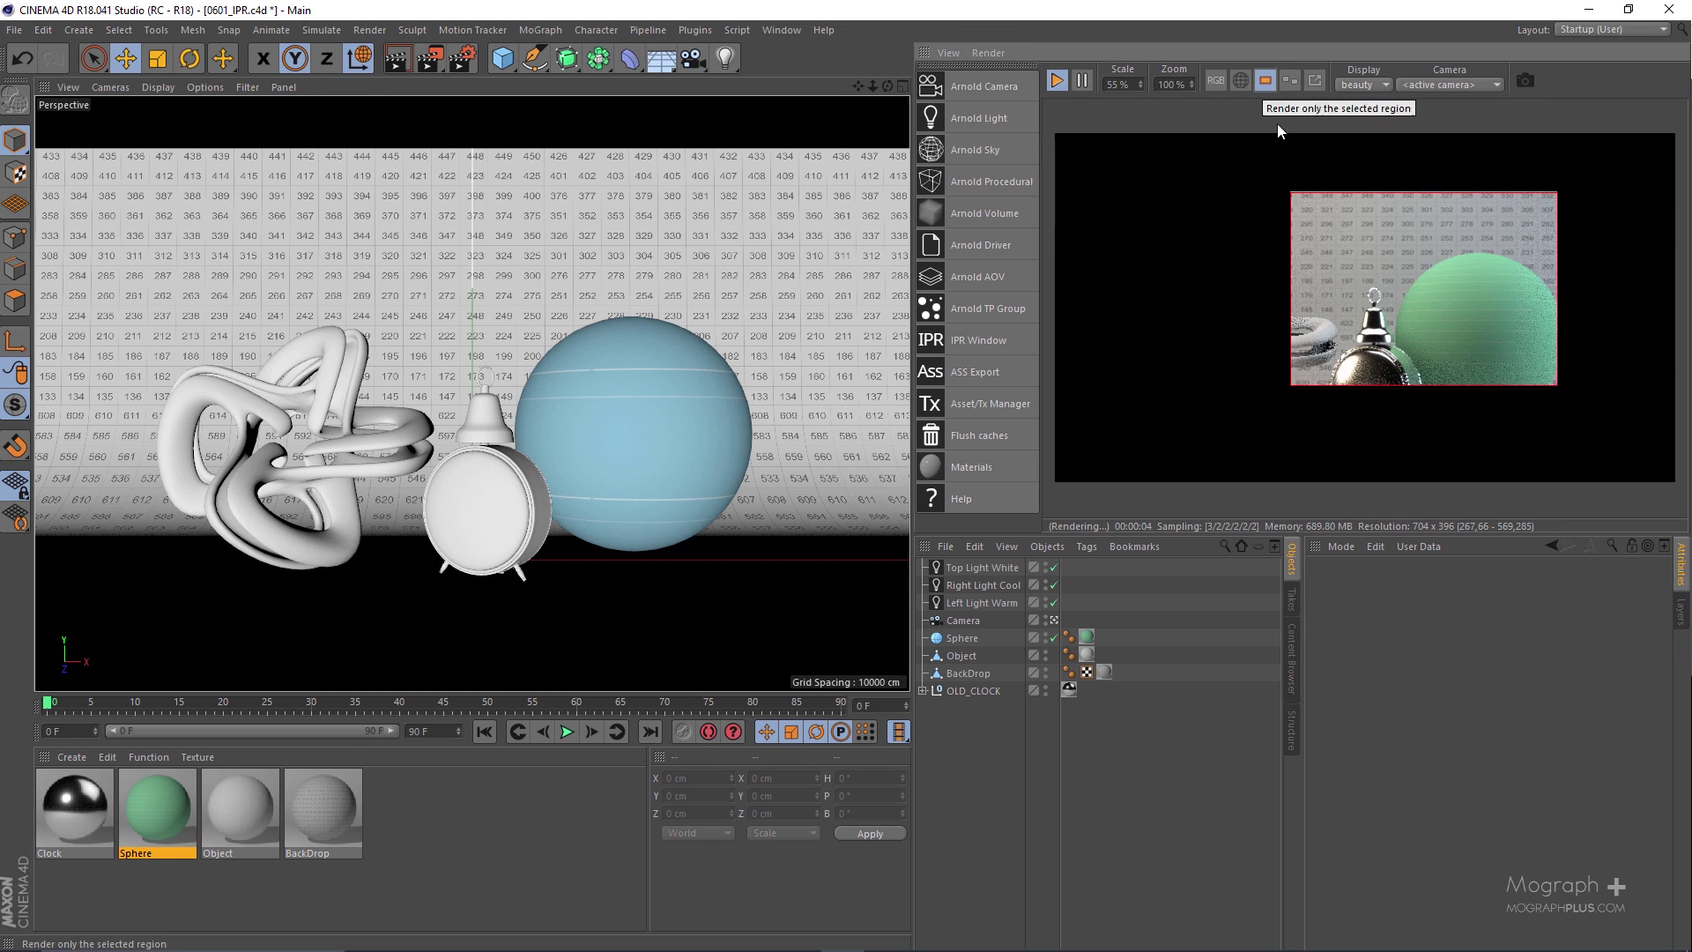
pyautogui.moveTo(1437, 292); pyautogui.dragTo(1416, 317)
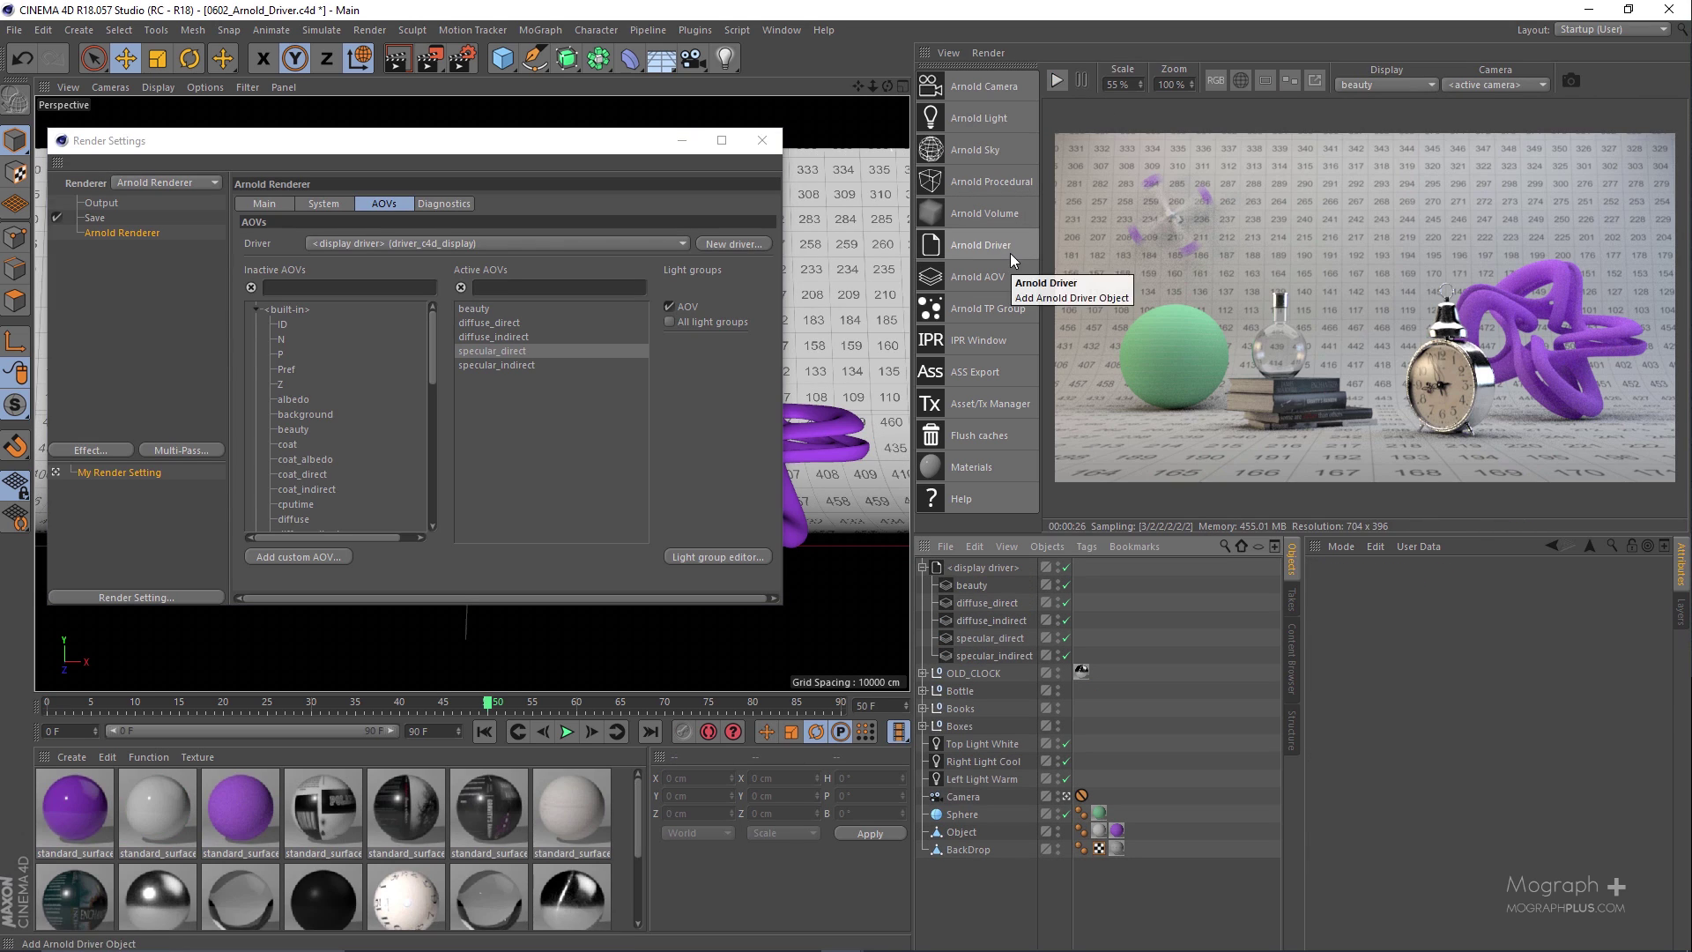
# Add an Arnold Driver object and open its file path options.
pyautogui.click(684, 30)
pyautogui.moveTo(726, 74)
pyautogui.click(918, 180)
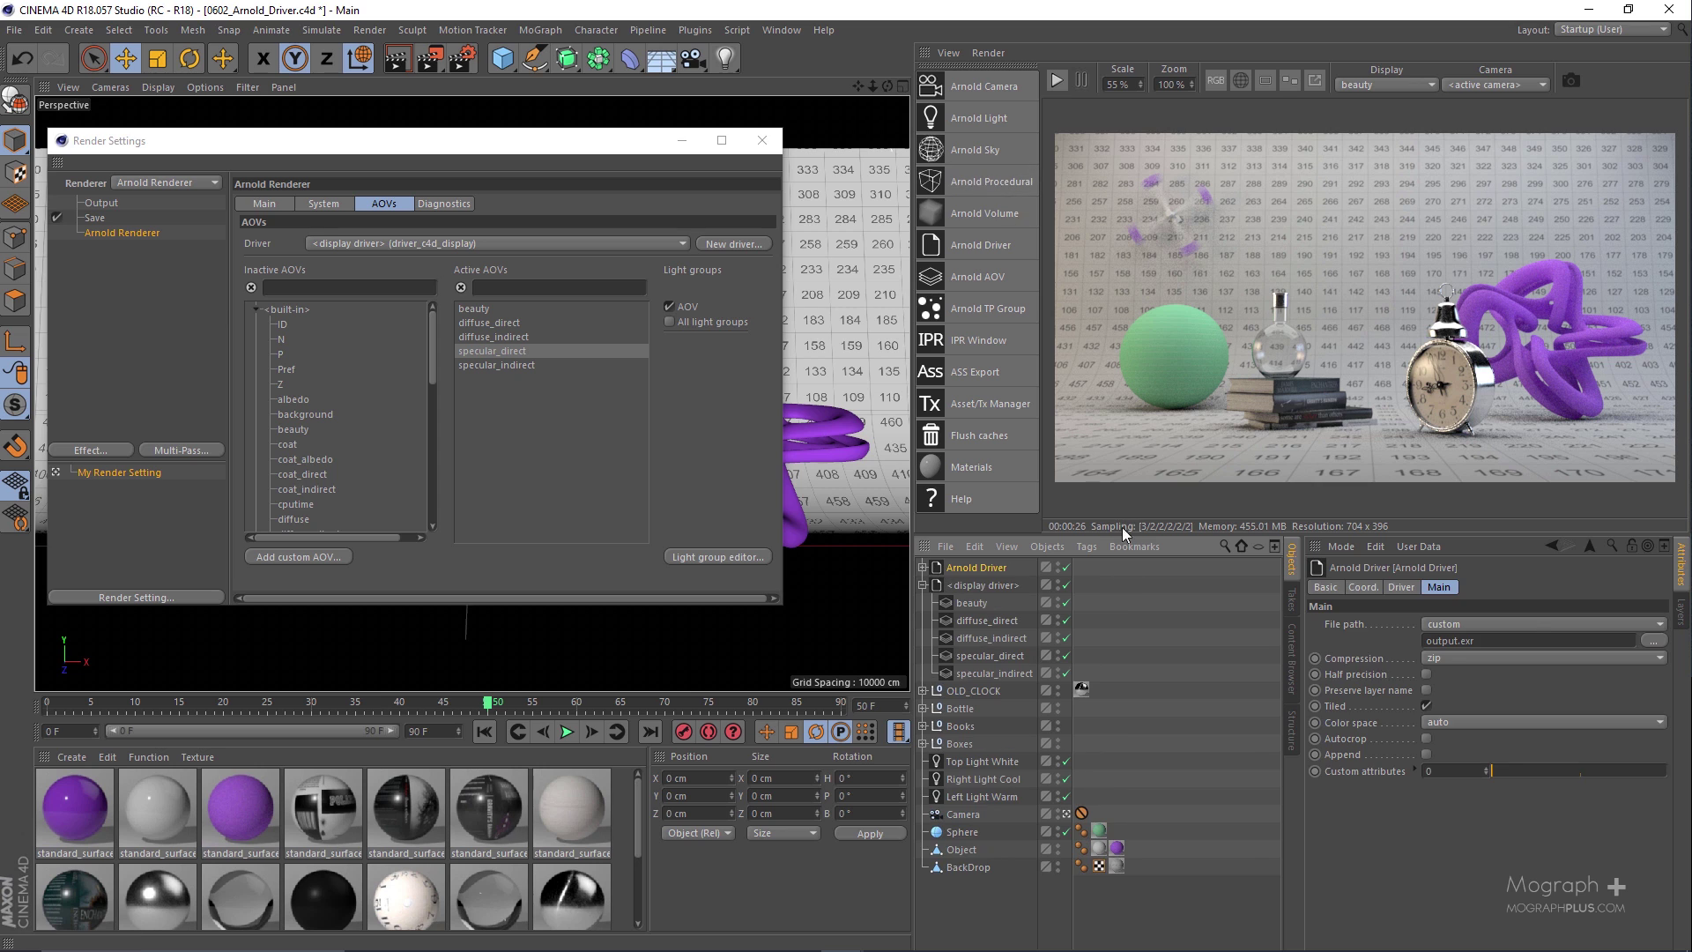
pyautogui.click(1614, 622)
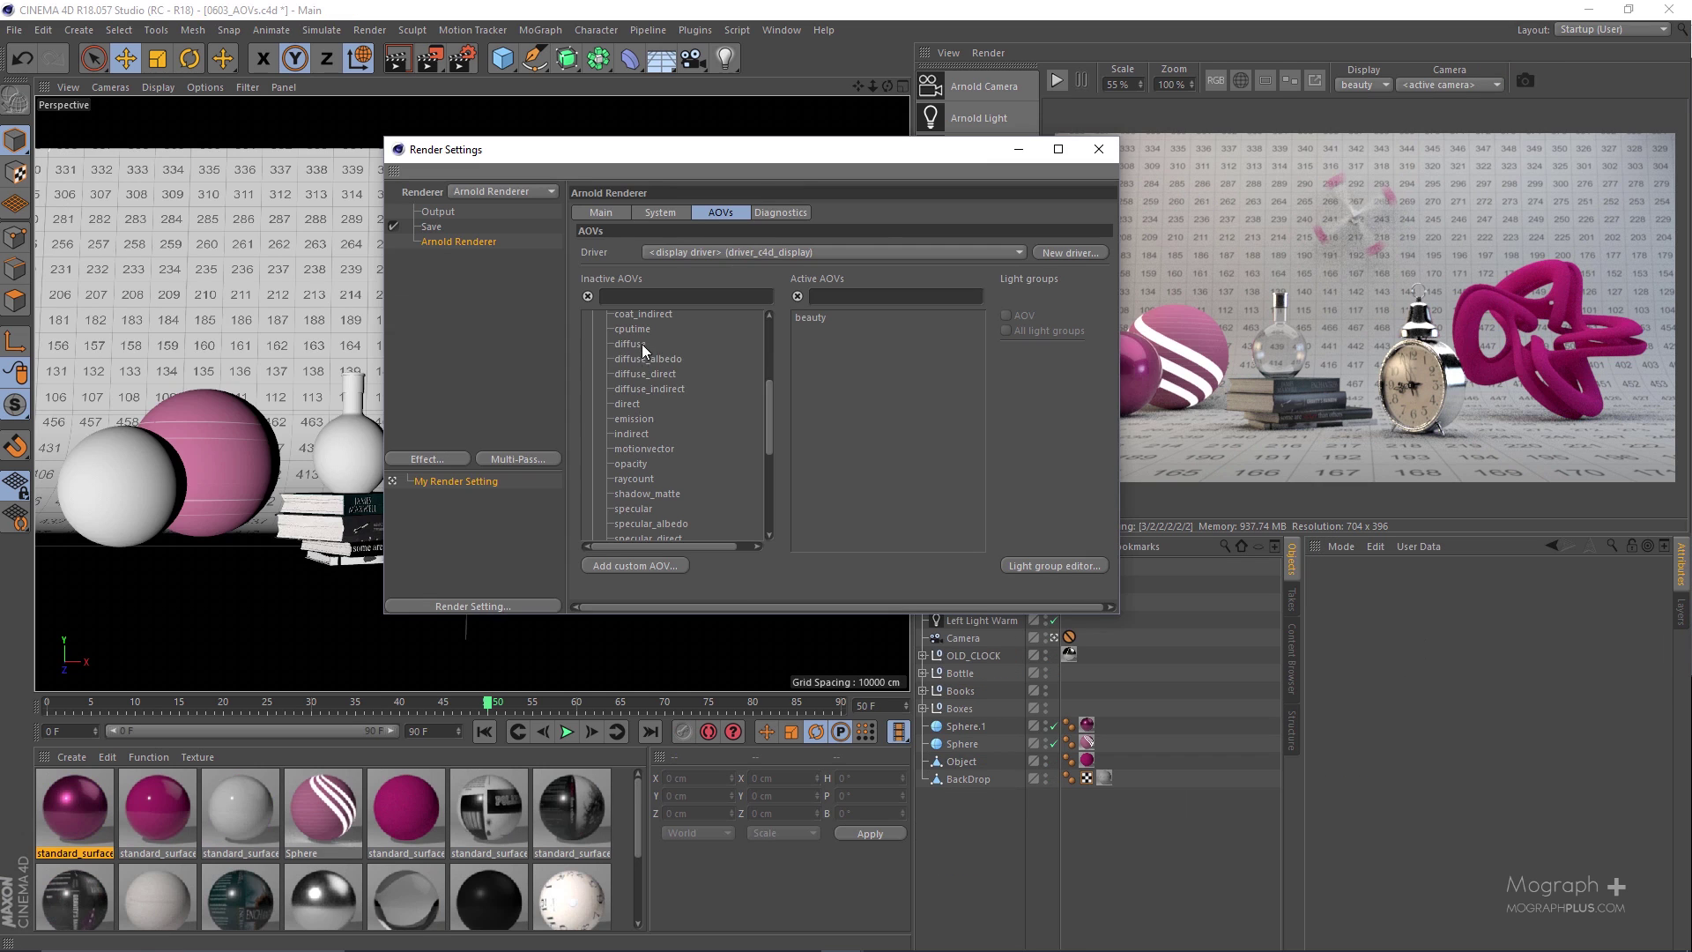
# Select diffuse_indirect and the other diffuse AOVs in the AOV list.
pyautogui.keyDown('shift'); pyautogui.click(689, 389); pyautogui.keyUp('shift')
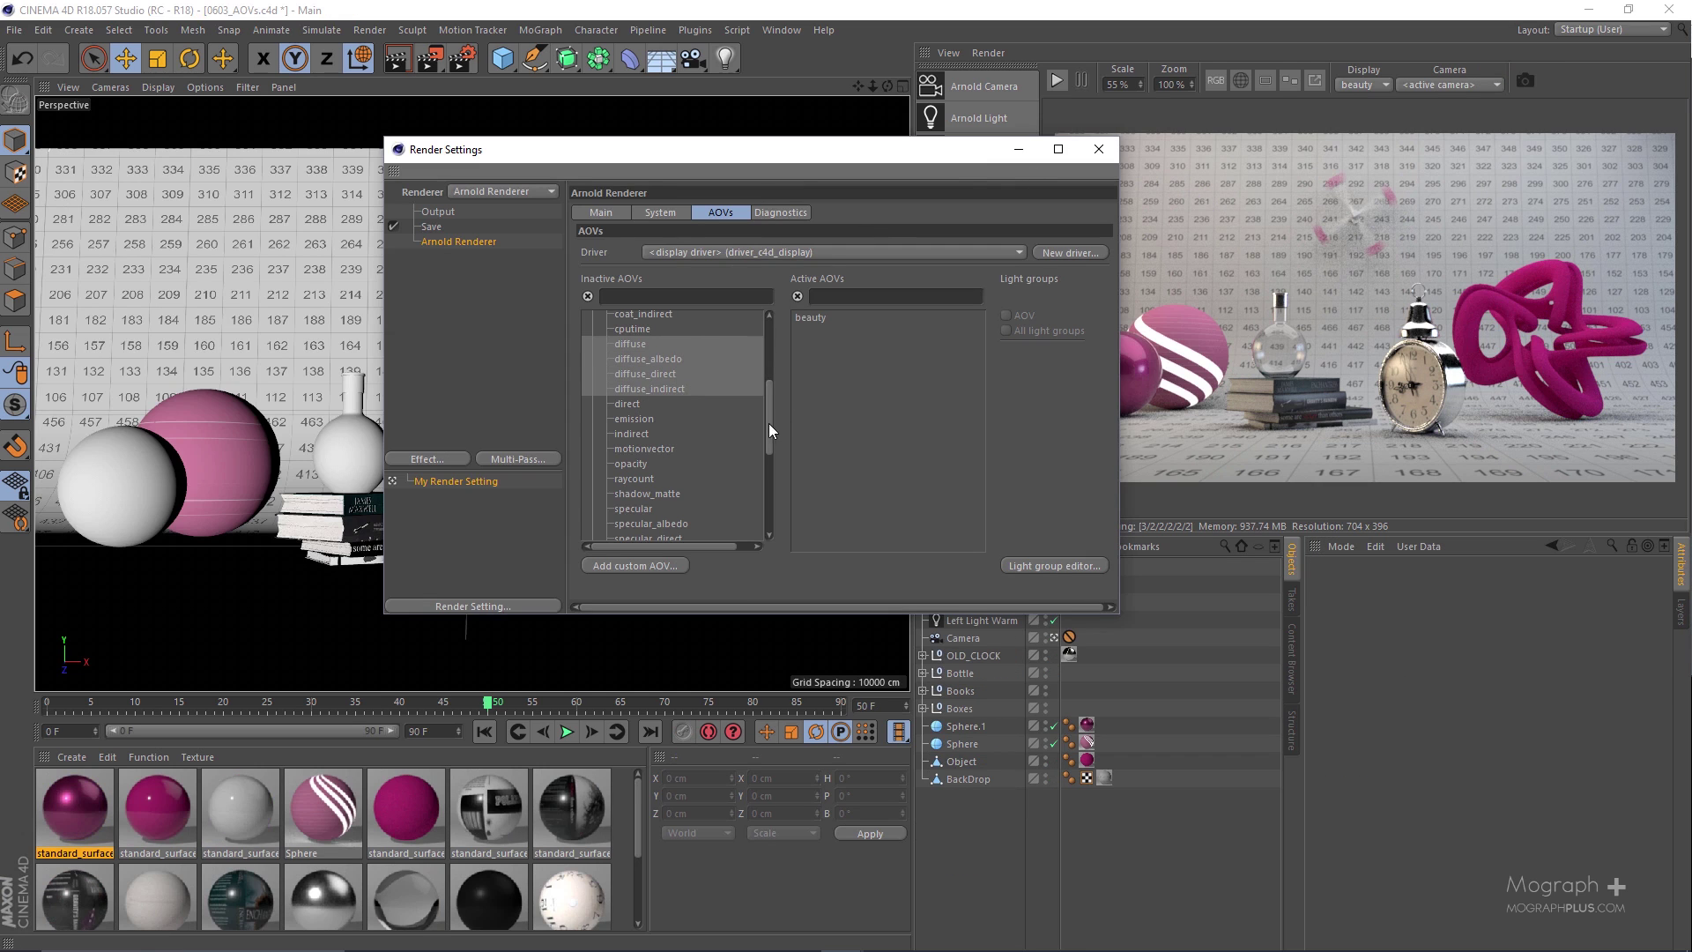
pyautogui.scroll(-2, 714, 441)
pyautogui.keyDown('shift'); pyautogui.click(694, 489); pyautogui.keyUp('shift')
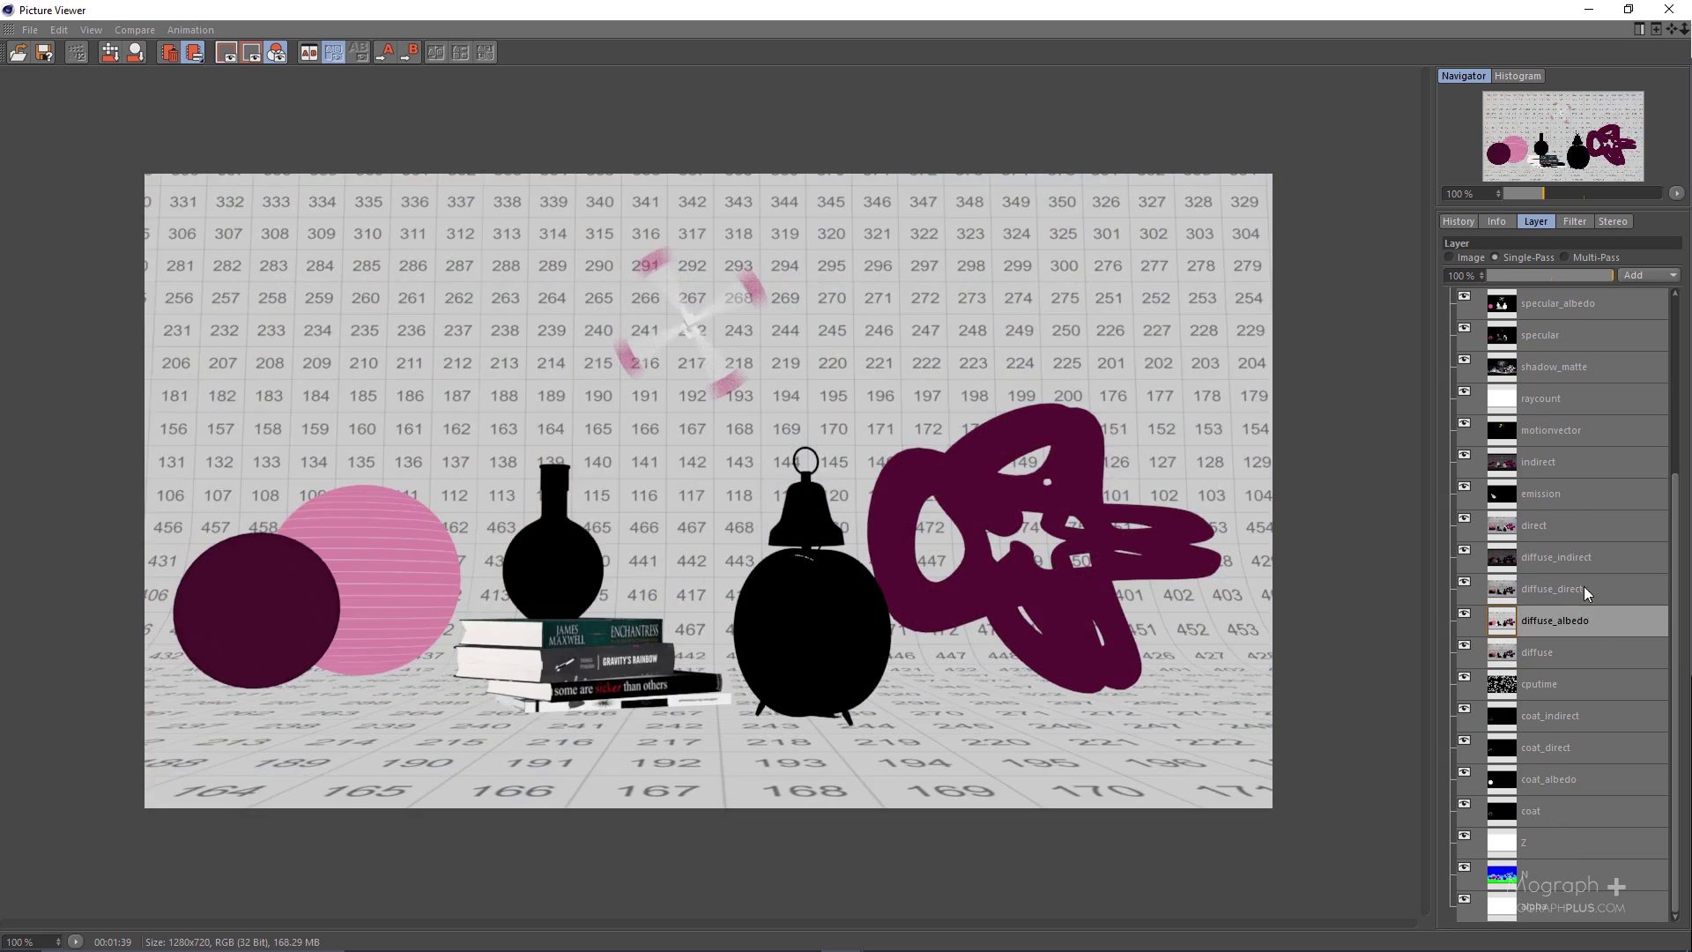
pyautogui.scroll(3, 1583, 529)
# View the specular_albedo and transmission_albedo passes in the Picture Viewer.
pyautogui.click(1581, 409)
pyautogui.scroll(5, 1586, 370)
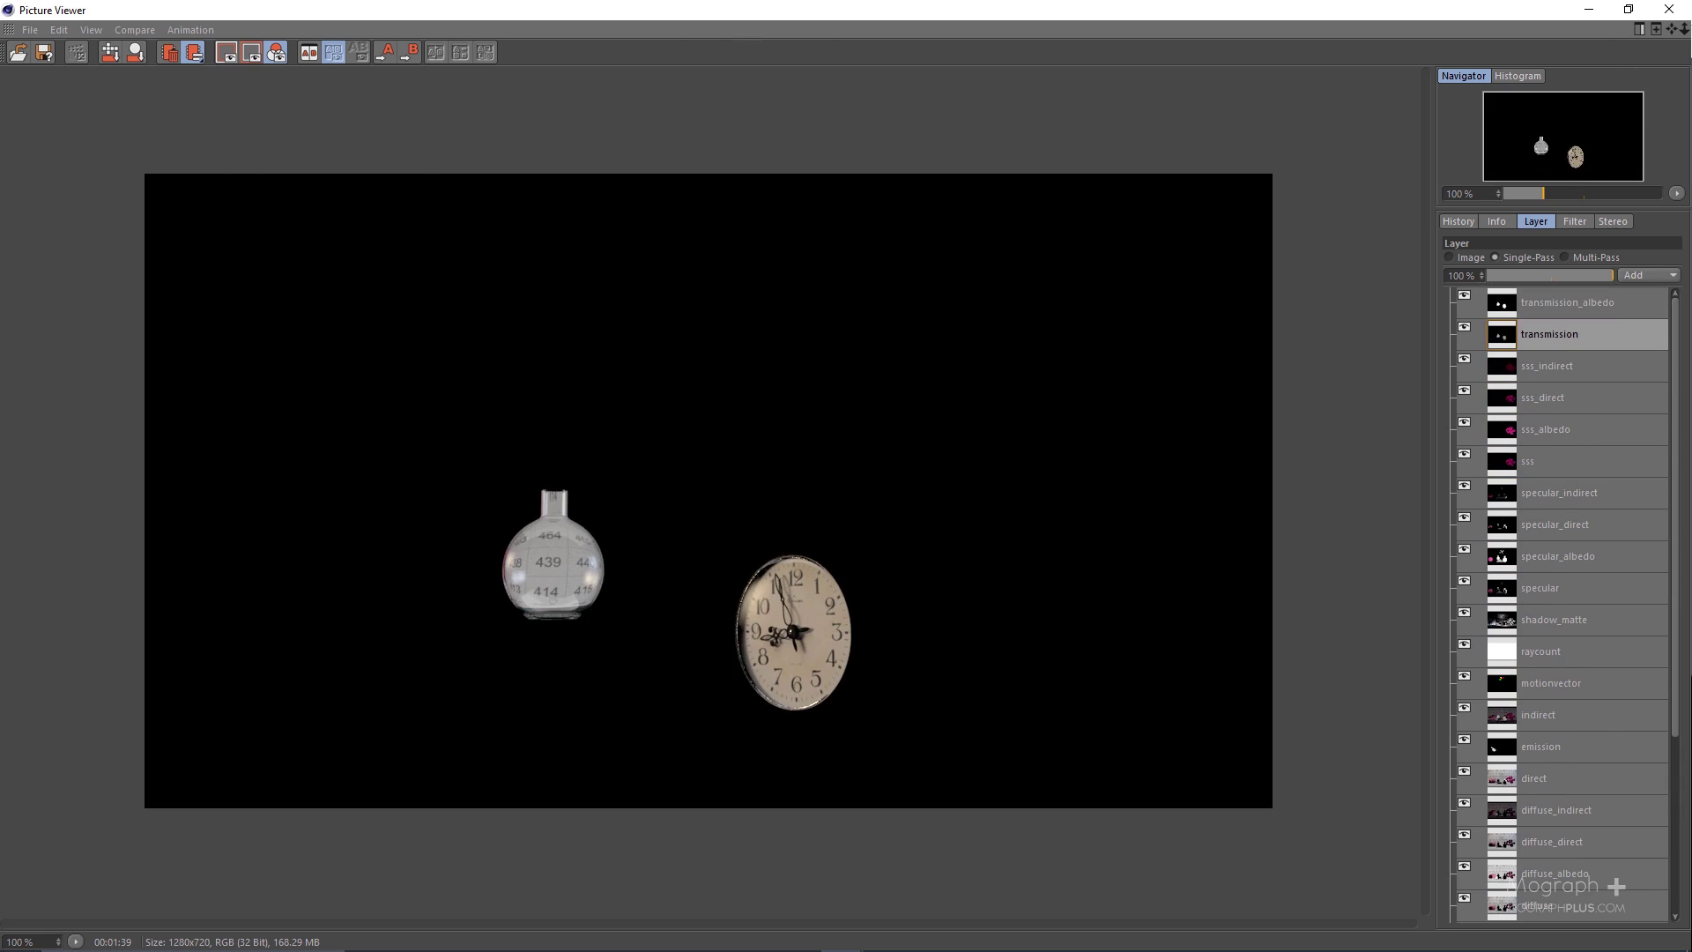
pyautogui.click(1564, 306)
# Rename the top composition layer to 'indirect' and duplicate it.
pyautogui.click(1579, 463)
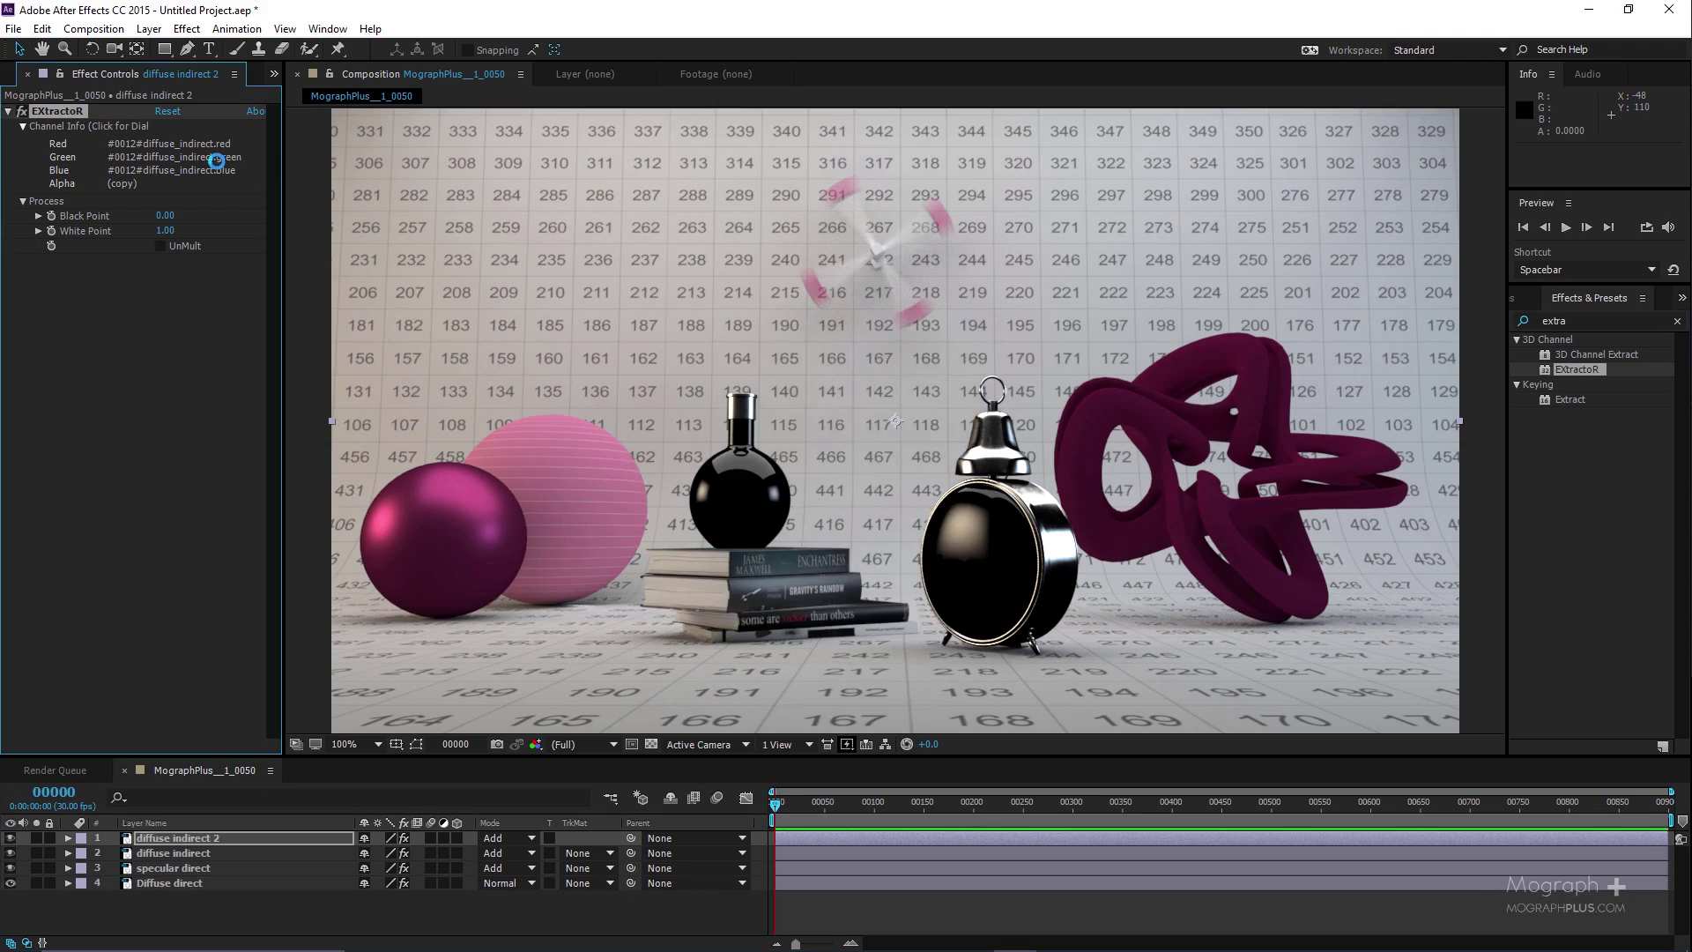
pyautogui.write('indirect')
pyautogui.press('Return')
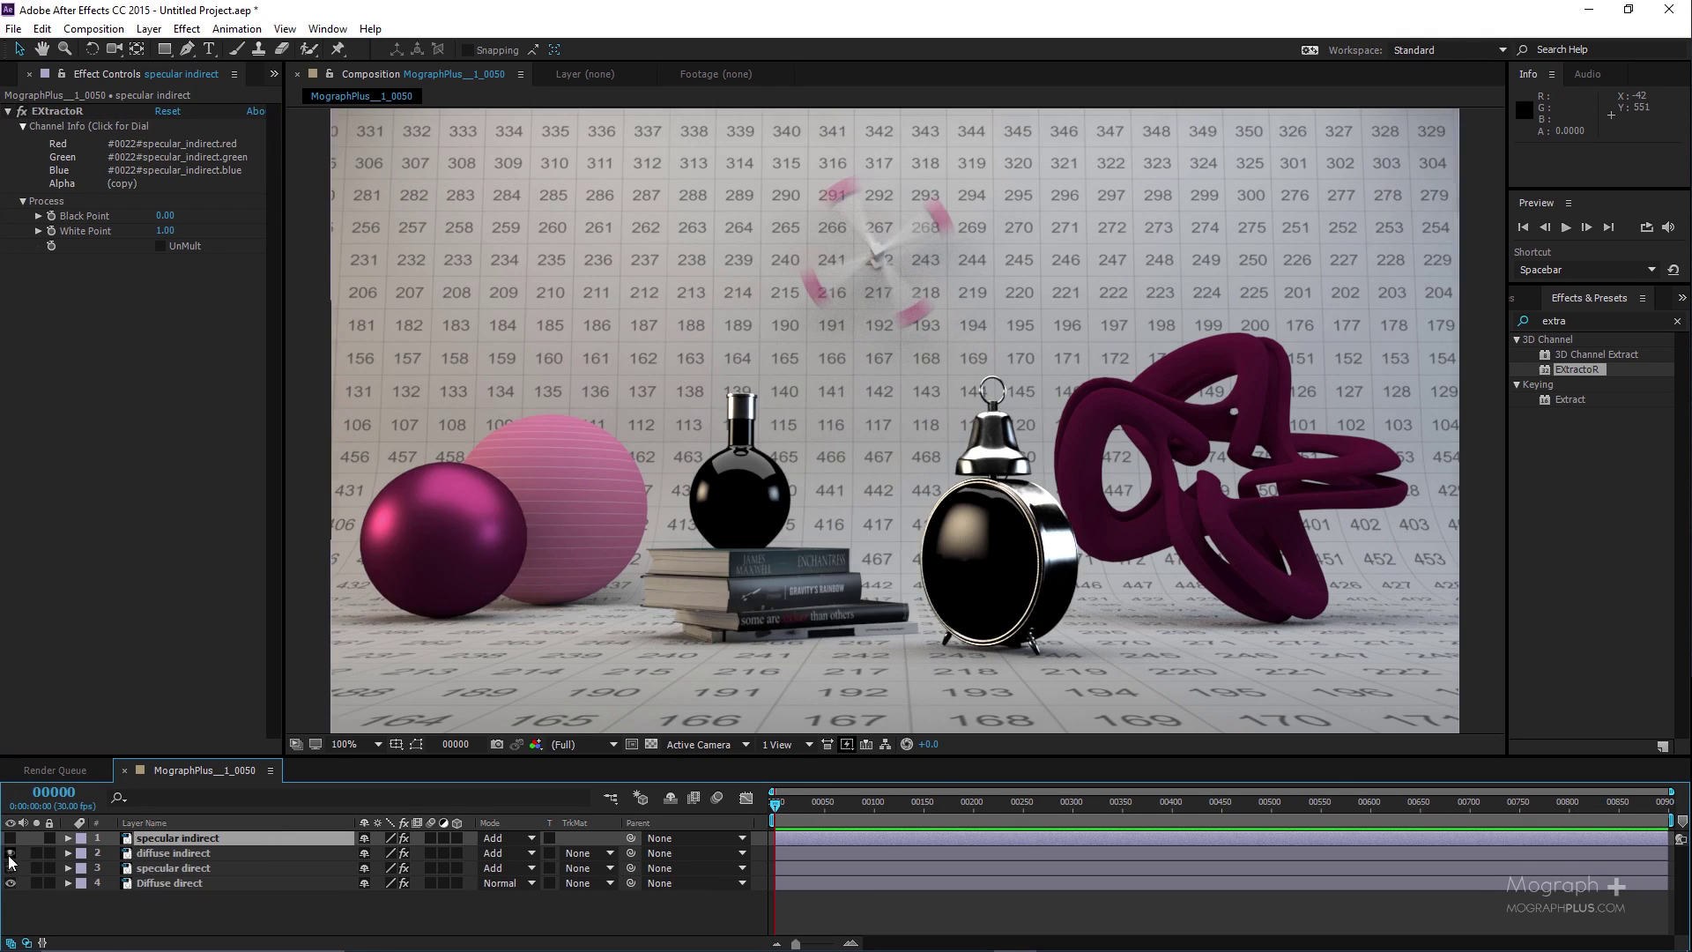
pyautogui.hotkey('ctrl', 'd')
pyautogui.press('Return')
# Name the duplicated layer 'transmis' and switch the IPR display to wireframe.
pyautogui.write('transmis')
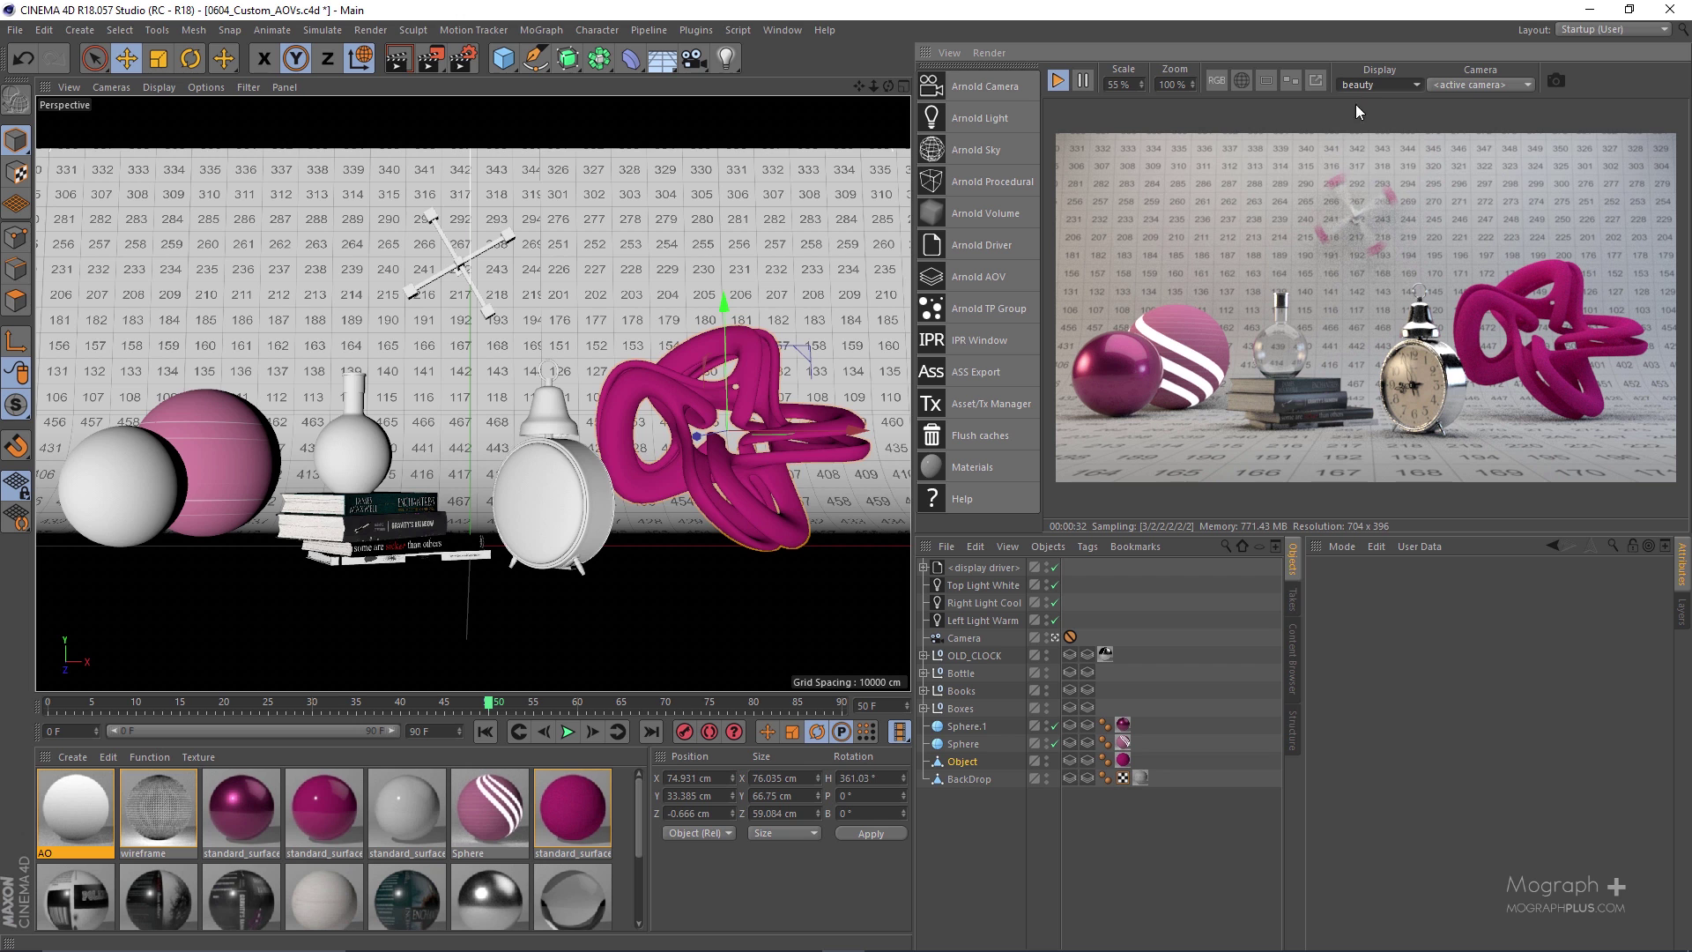
pyautogui.click(1377, 84)
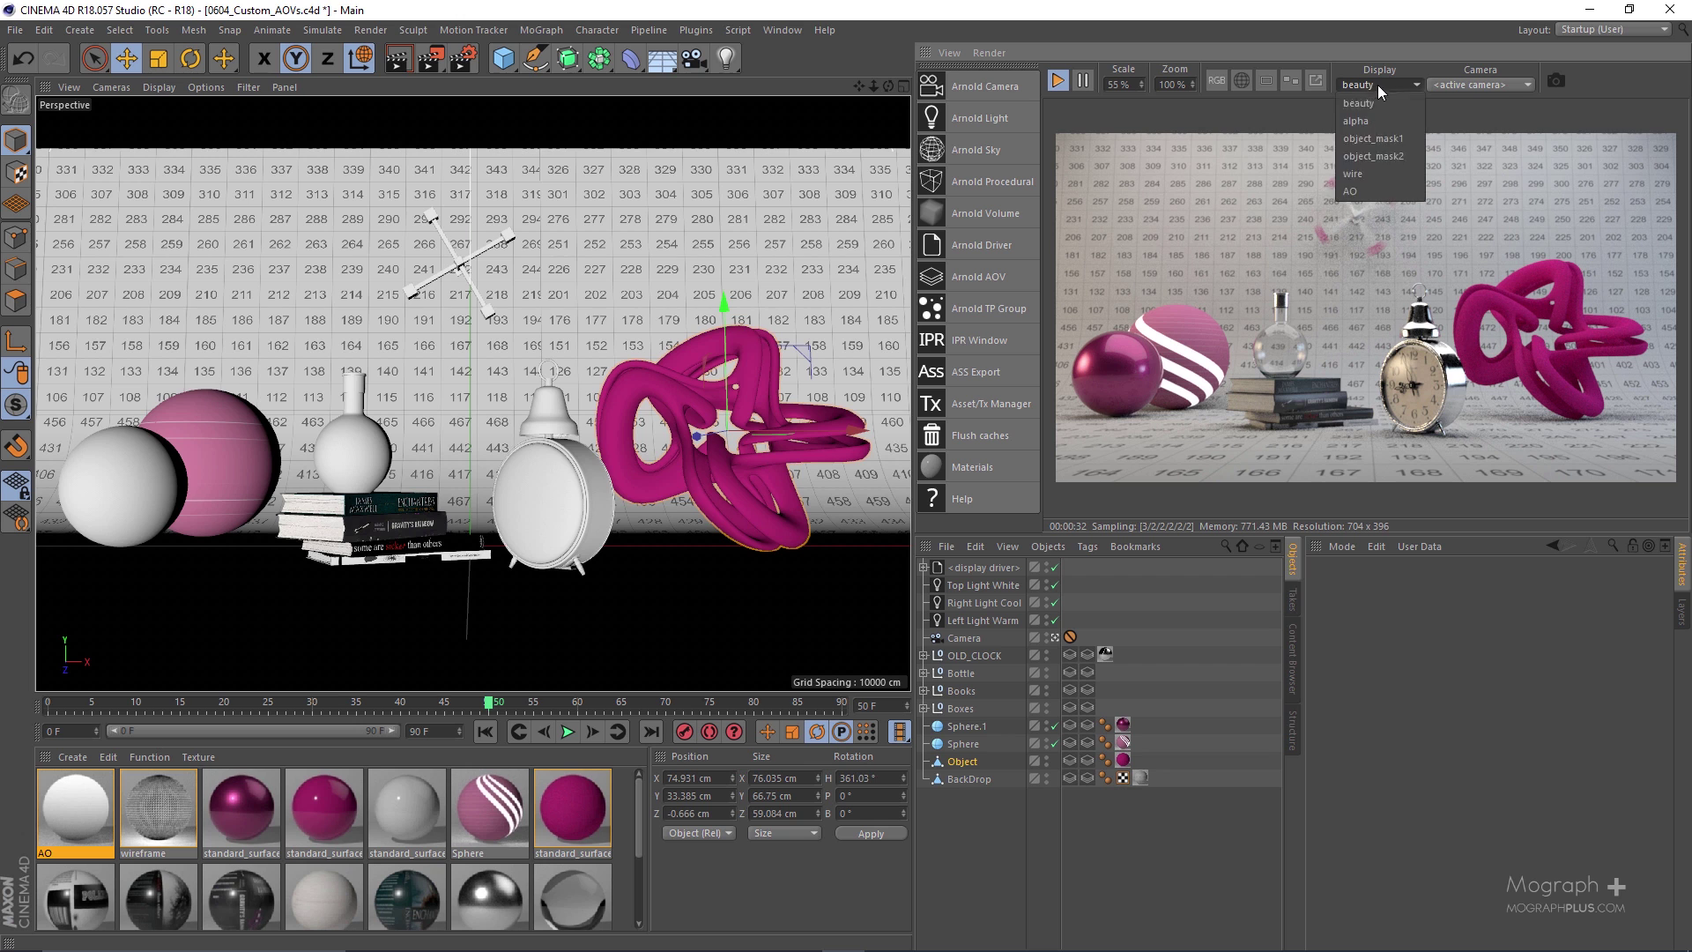
pyautogui.click(1357, 174)
pyautogui.click(1375, 84)
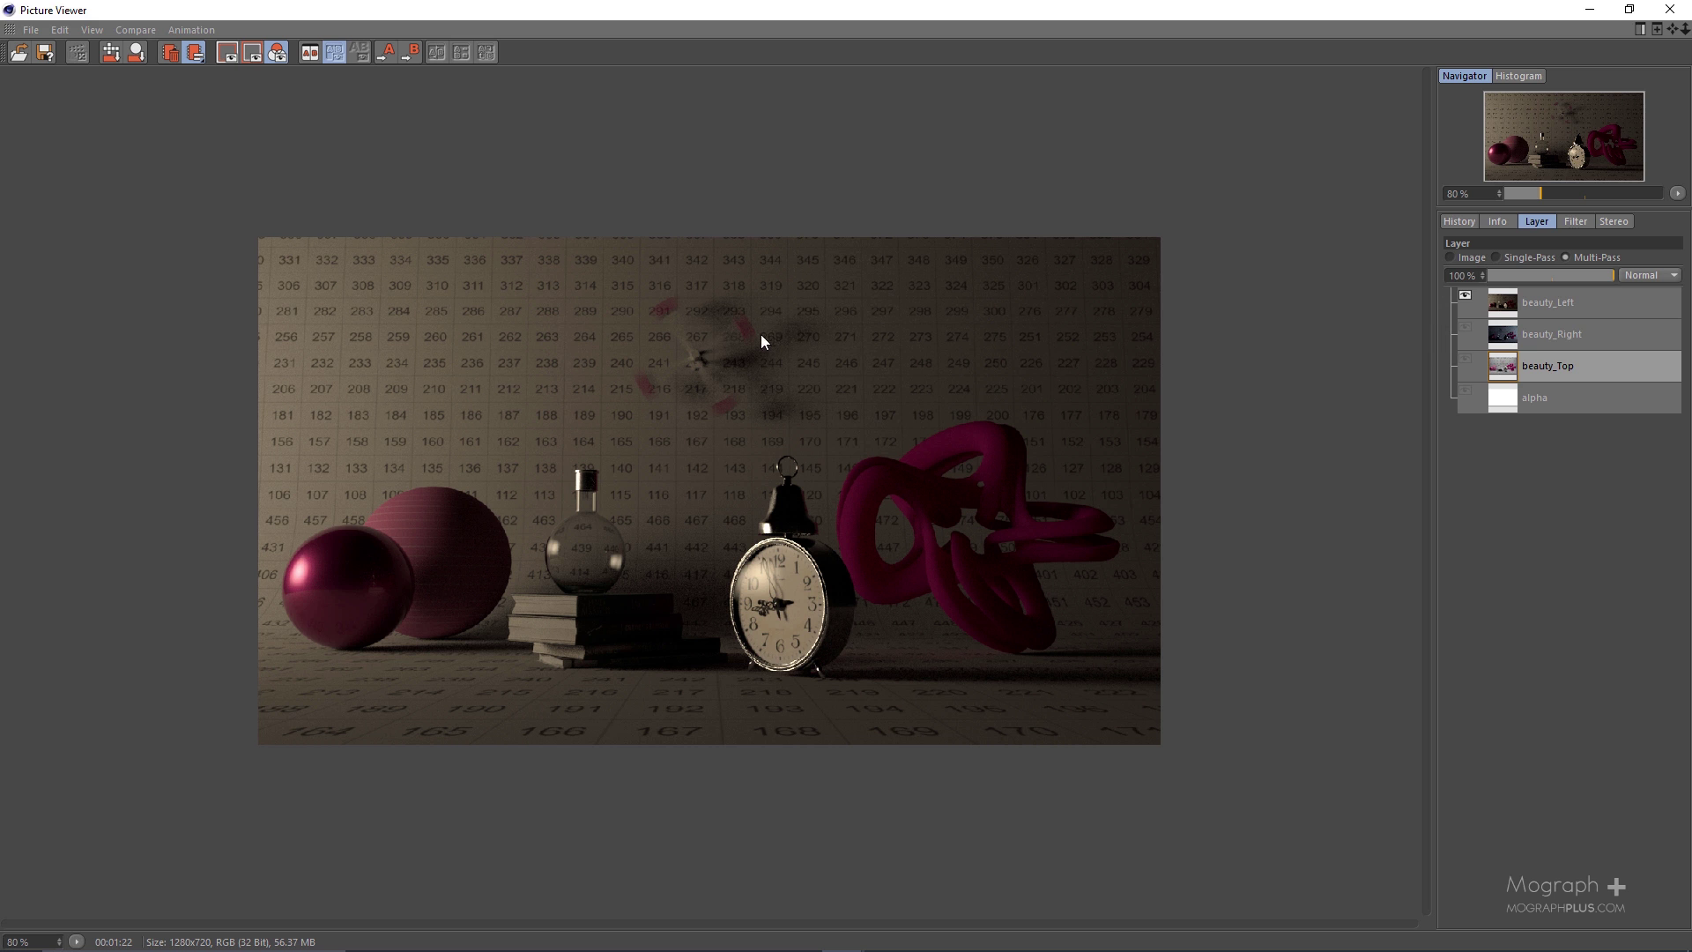
# Show beauty_Right, then beauty_Top alone, then combine Right, Left and Top, lowering layer opacity.
pyautogui.click(1465, 328)
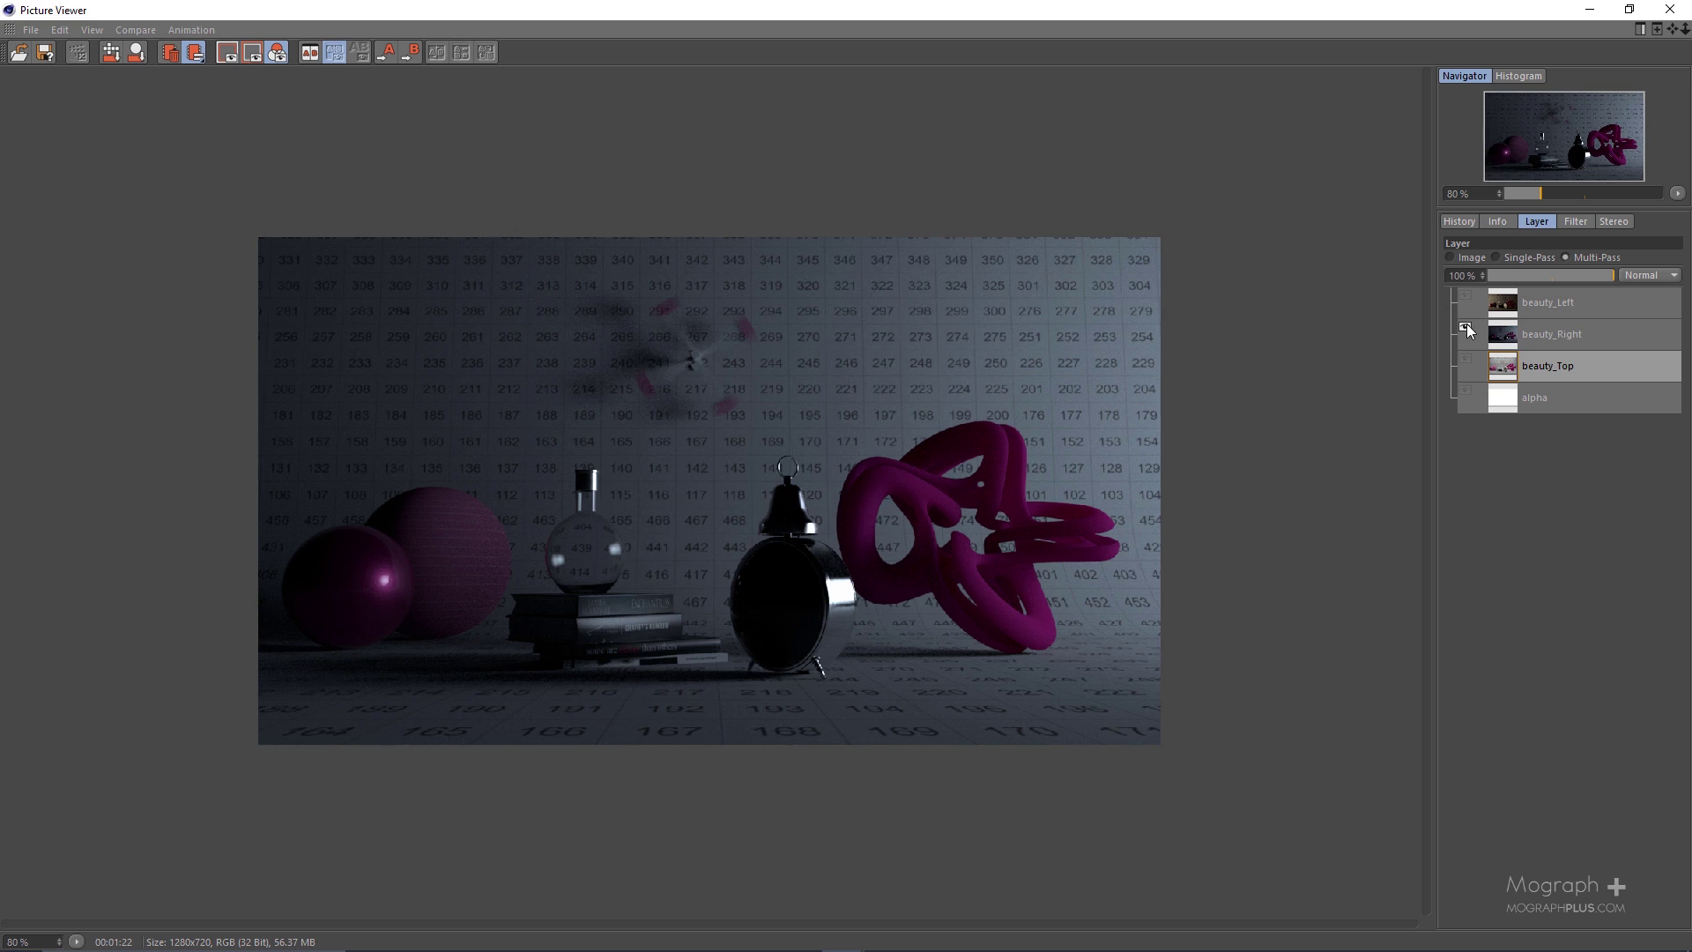
pyautogui.click(1475, 363)
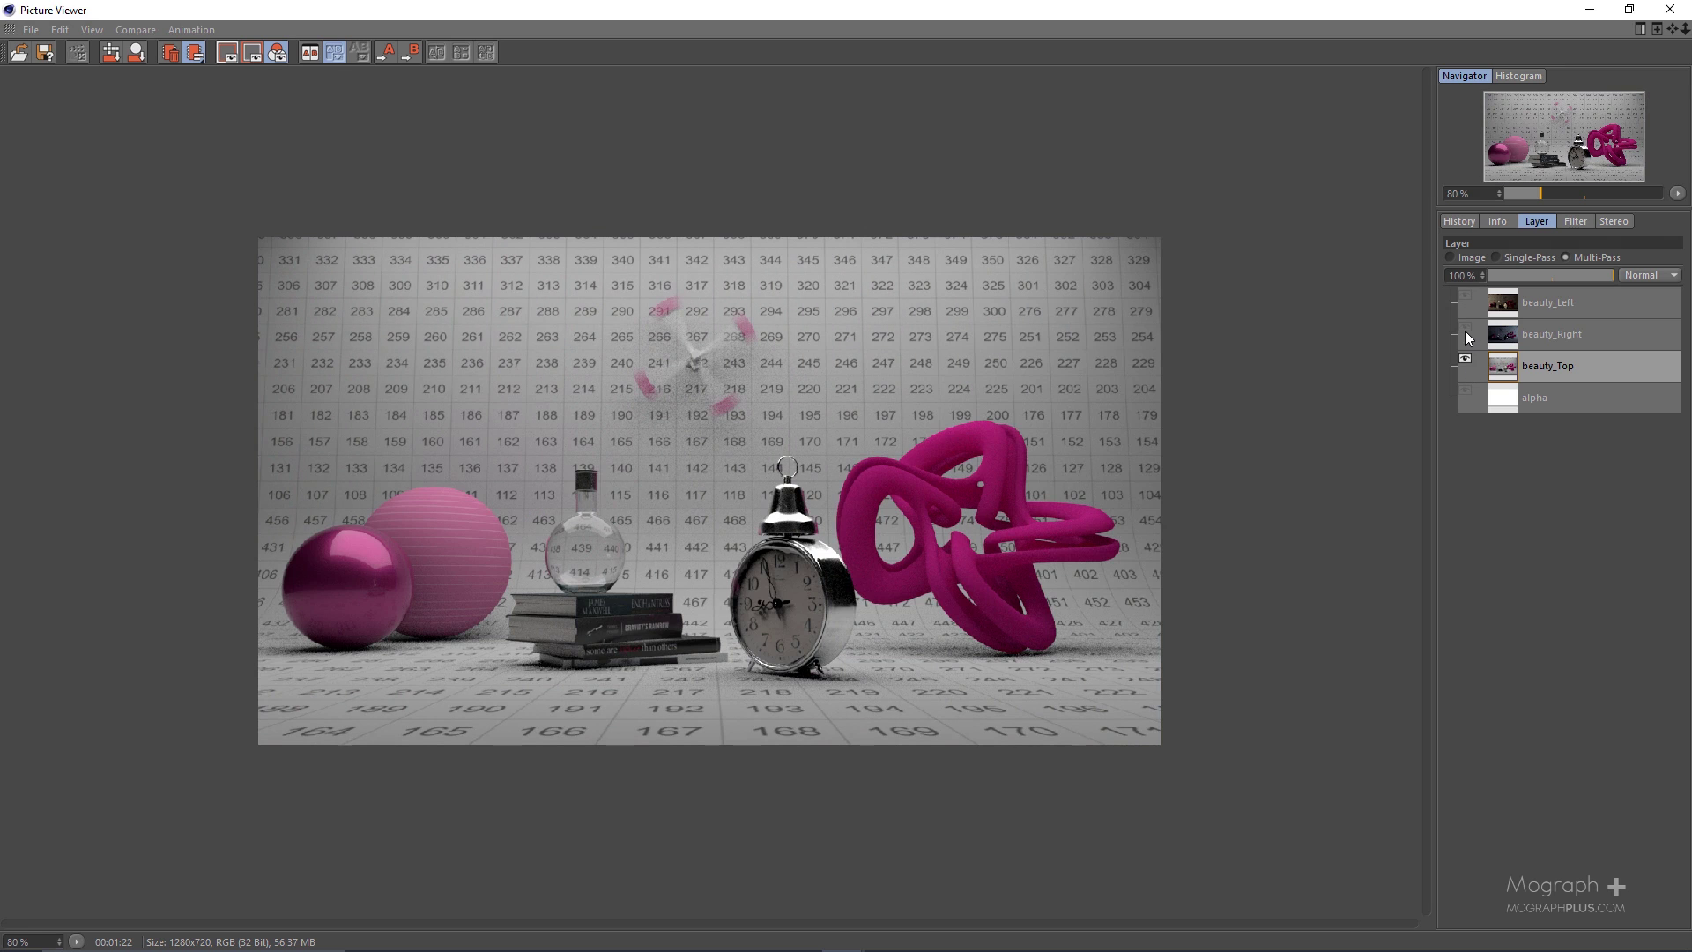
pyautogui.click(1464, 328)
pyautogui.click(1465, 298)
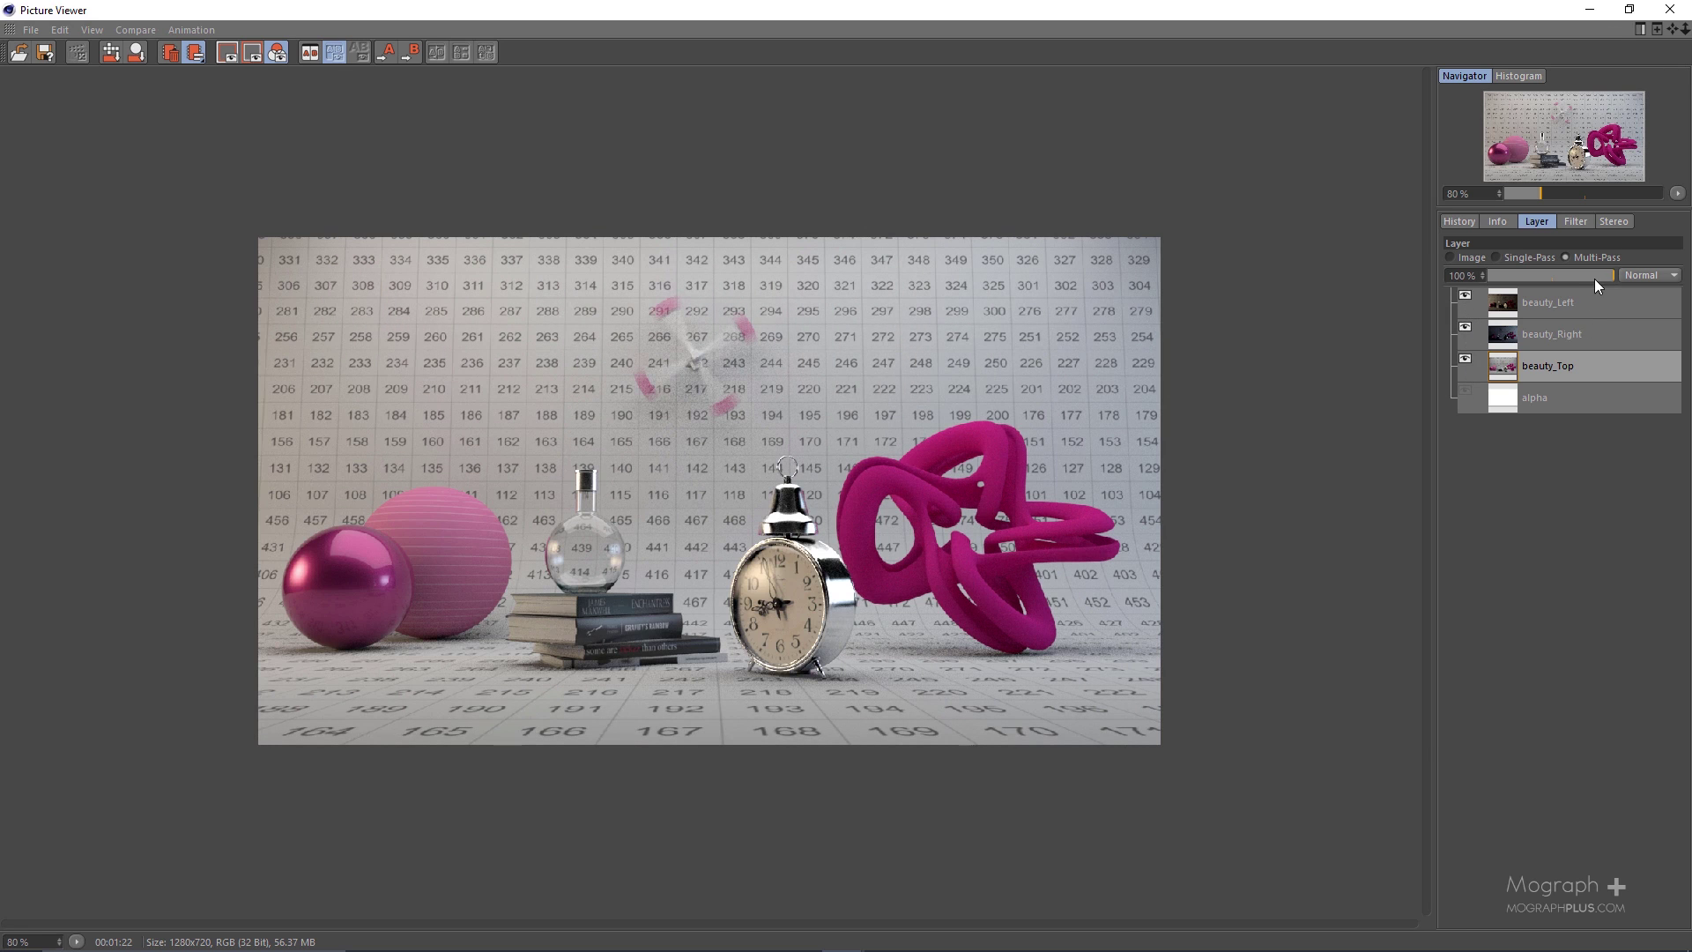
pyautogui.moveTo(1594, 278); pyautogui.dragTo(1442, 277)
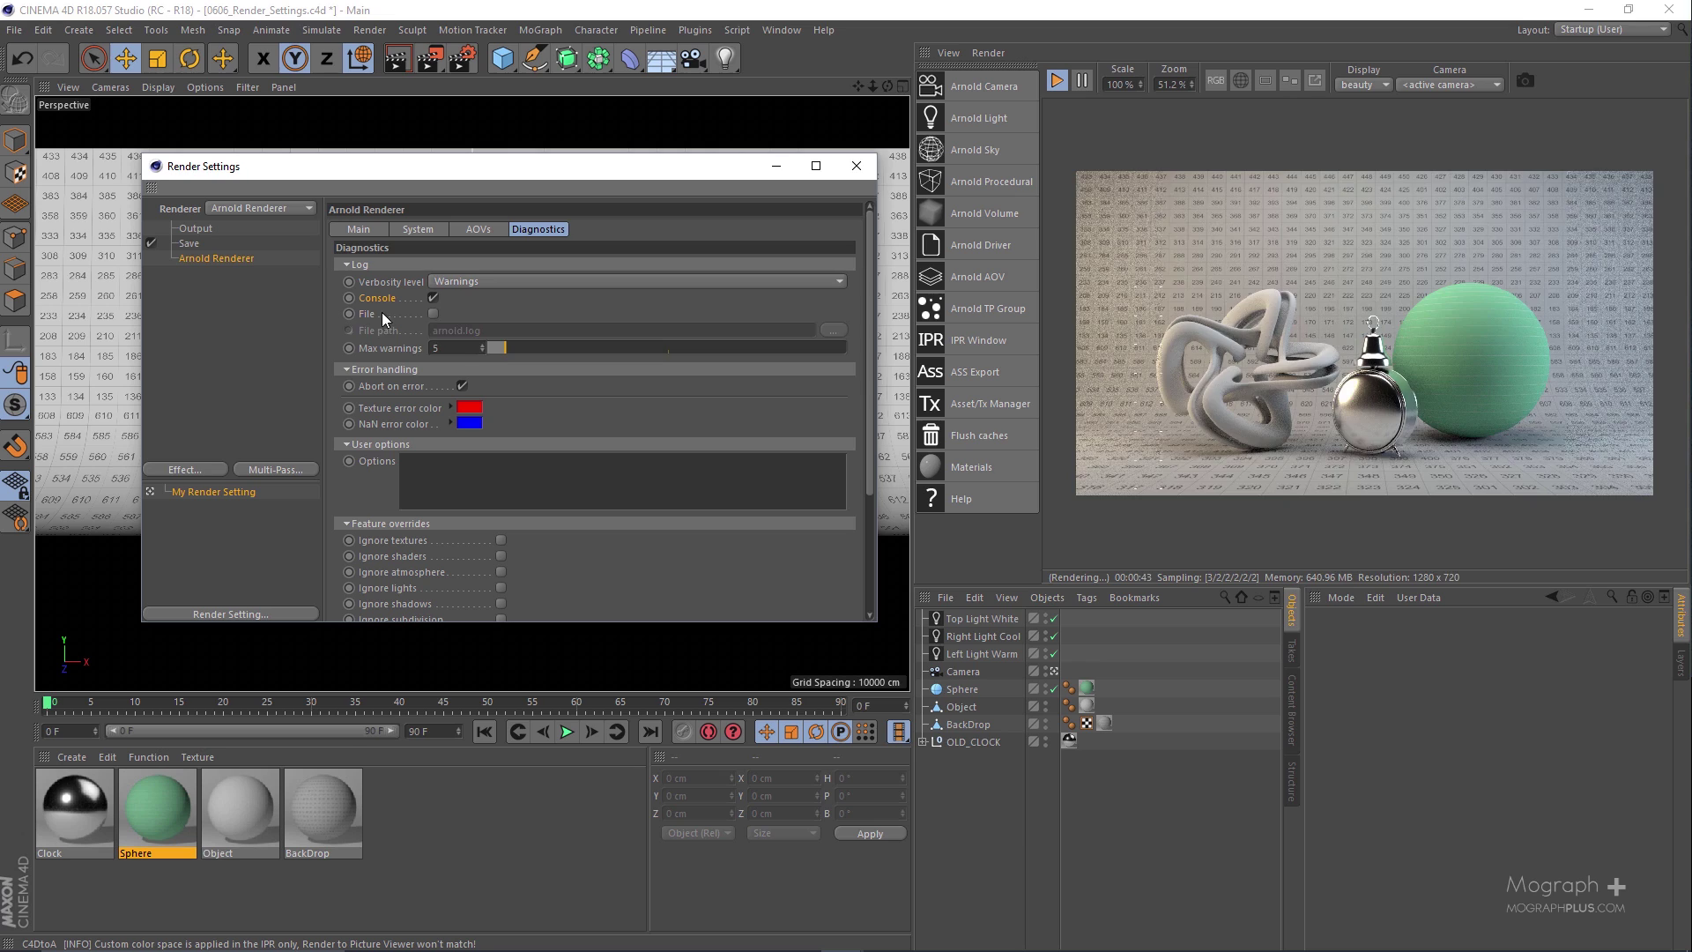
# Log Arnold output to a file at Debug verbosity, then move the Asset/Tx Manager up.
pyautogui.click(432, 313)
pyautogui.click(462, 282)
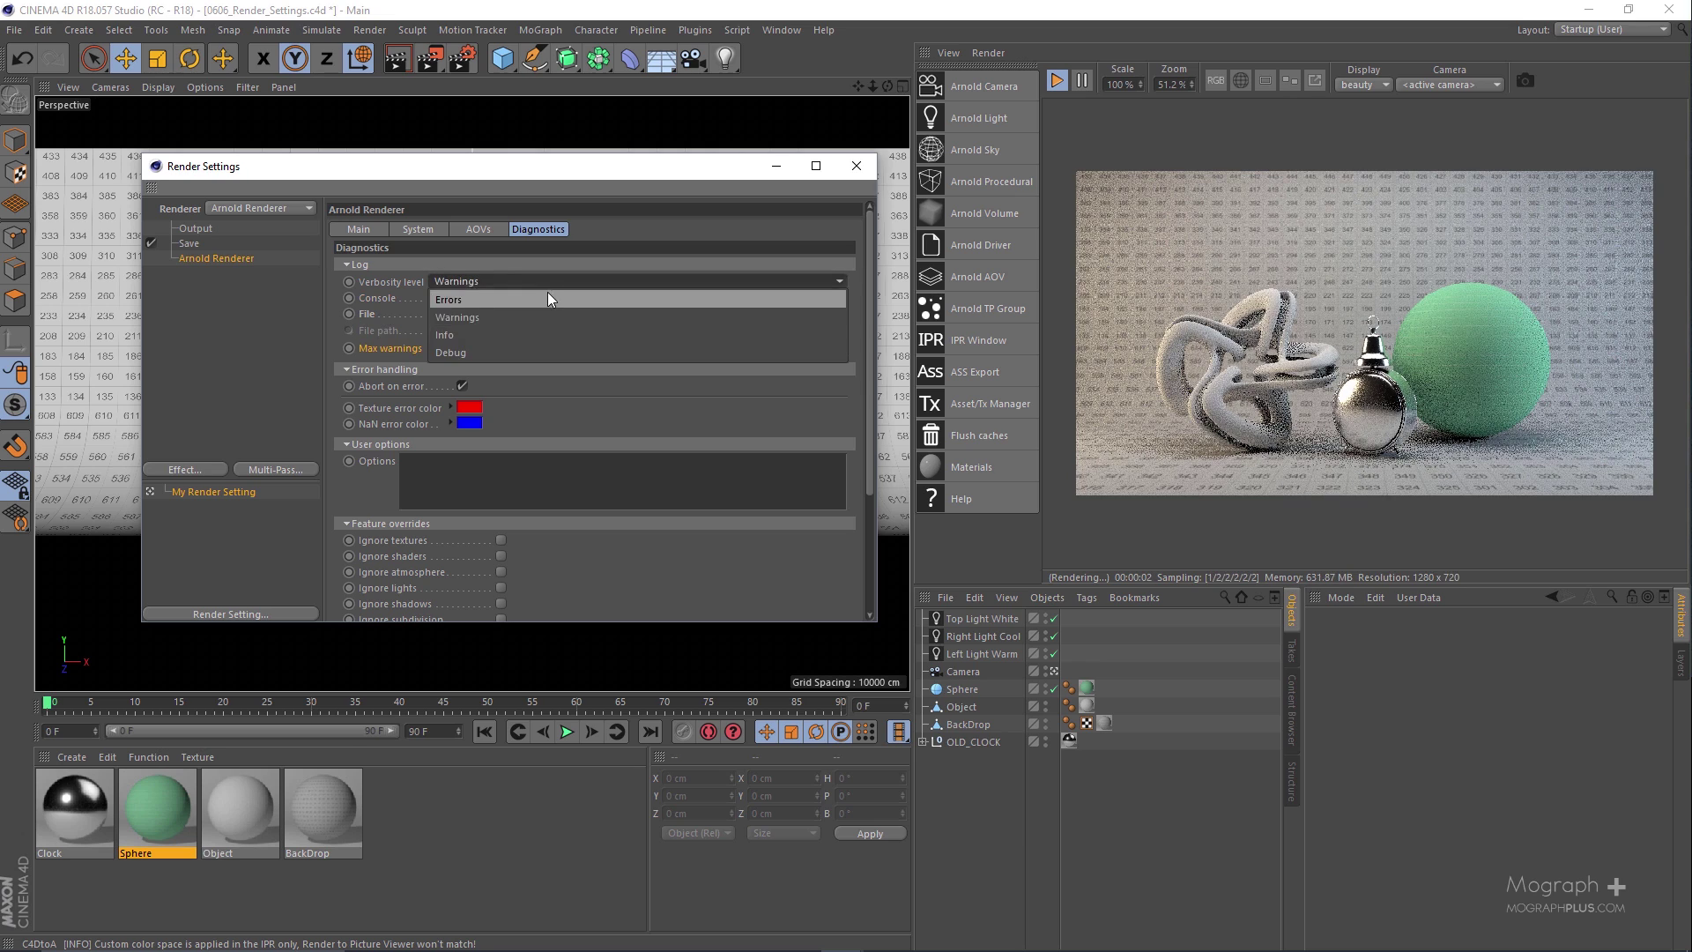
pyautogui.click(548, 351)
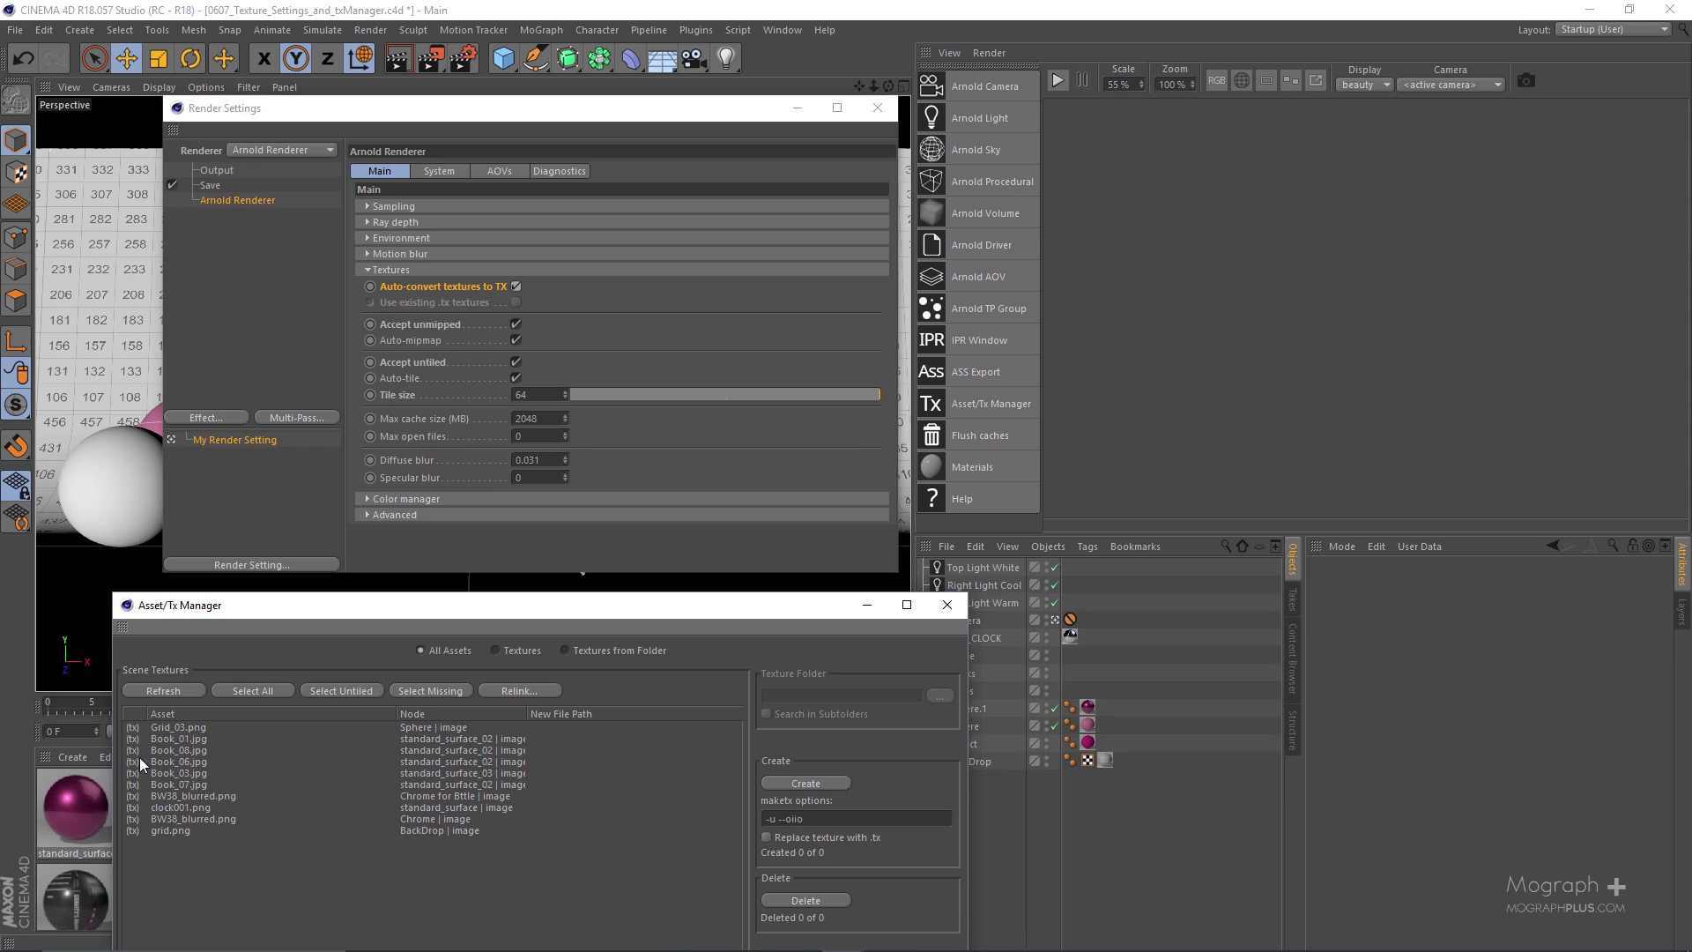
pyautogui.moveTo(328, 603); pyautogui.dragTo(437, 349)
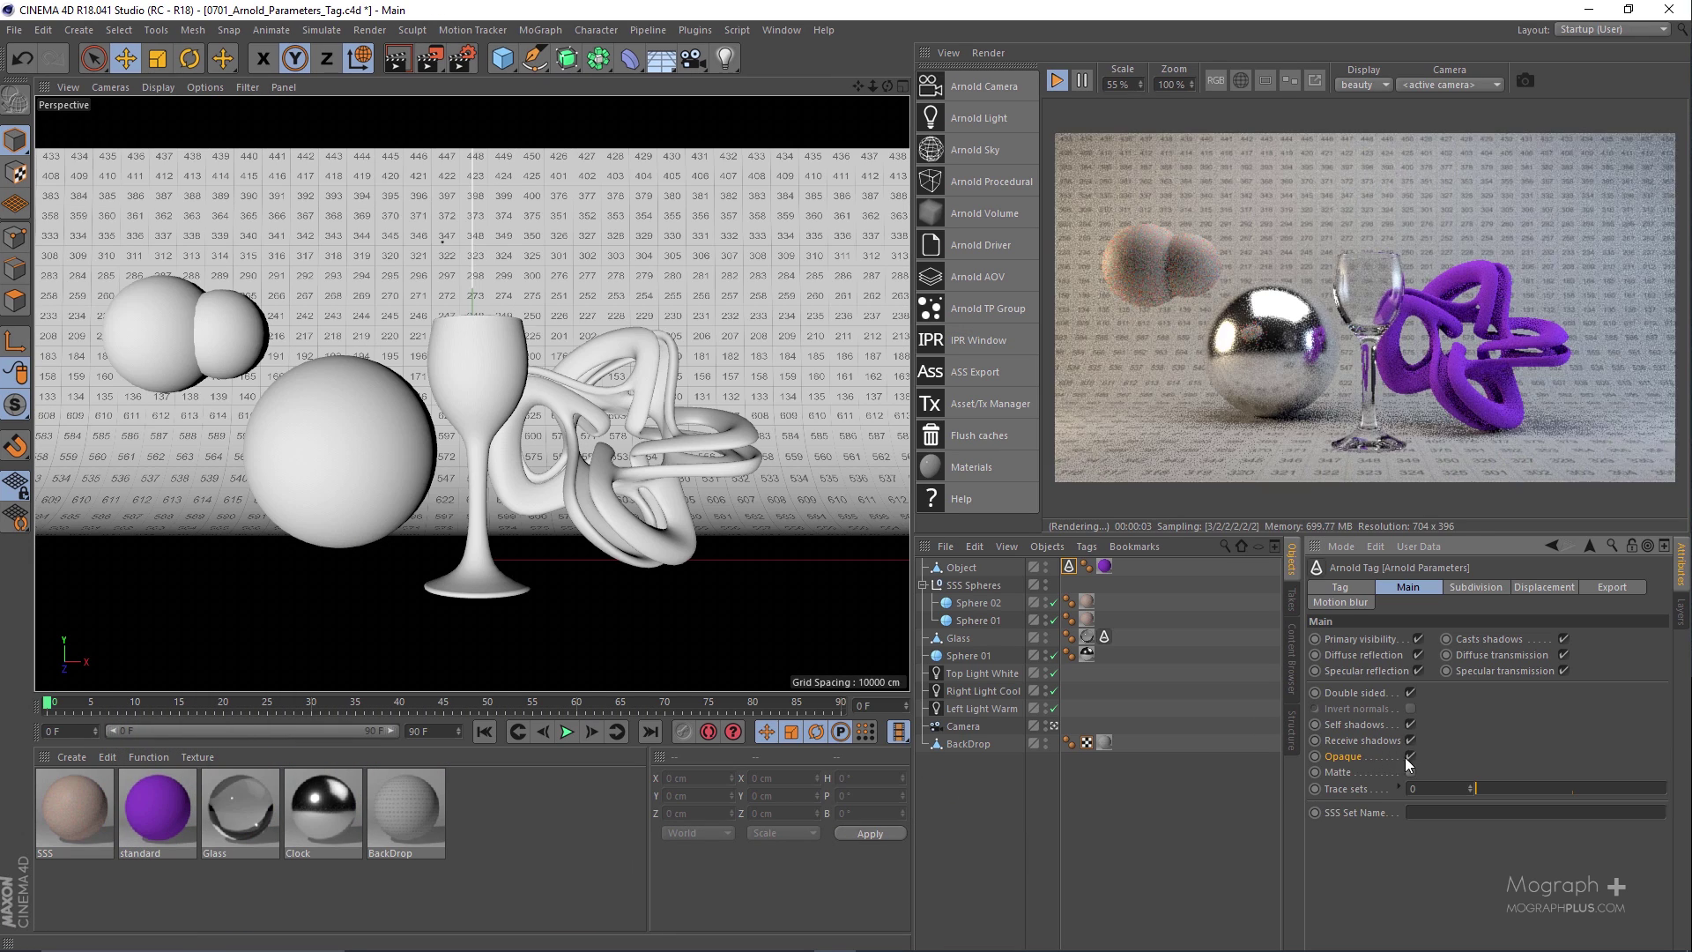
# Tick Matte in the knot's Arnold Parameters tag so it renders black.
pyautogui.click(1410, 772)
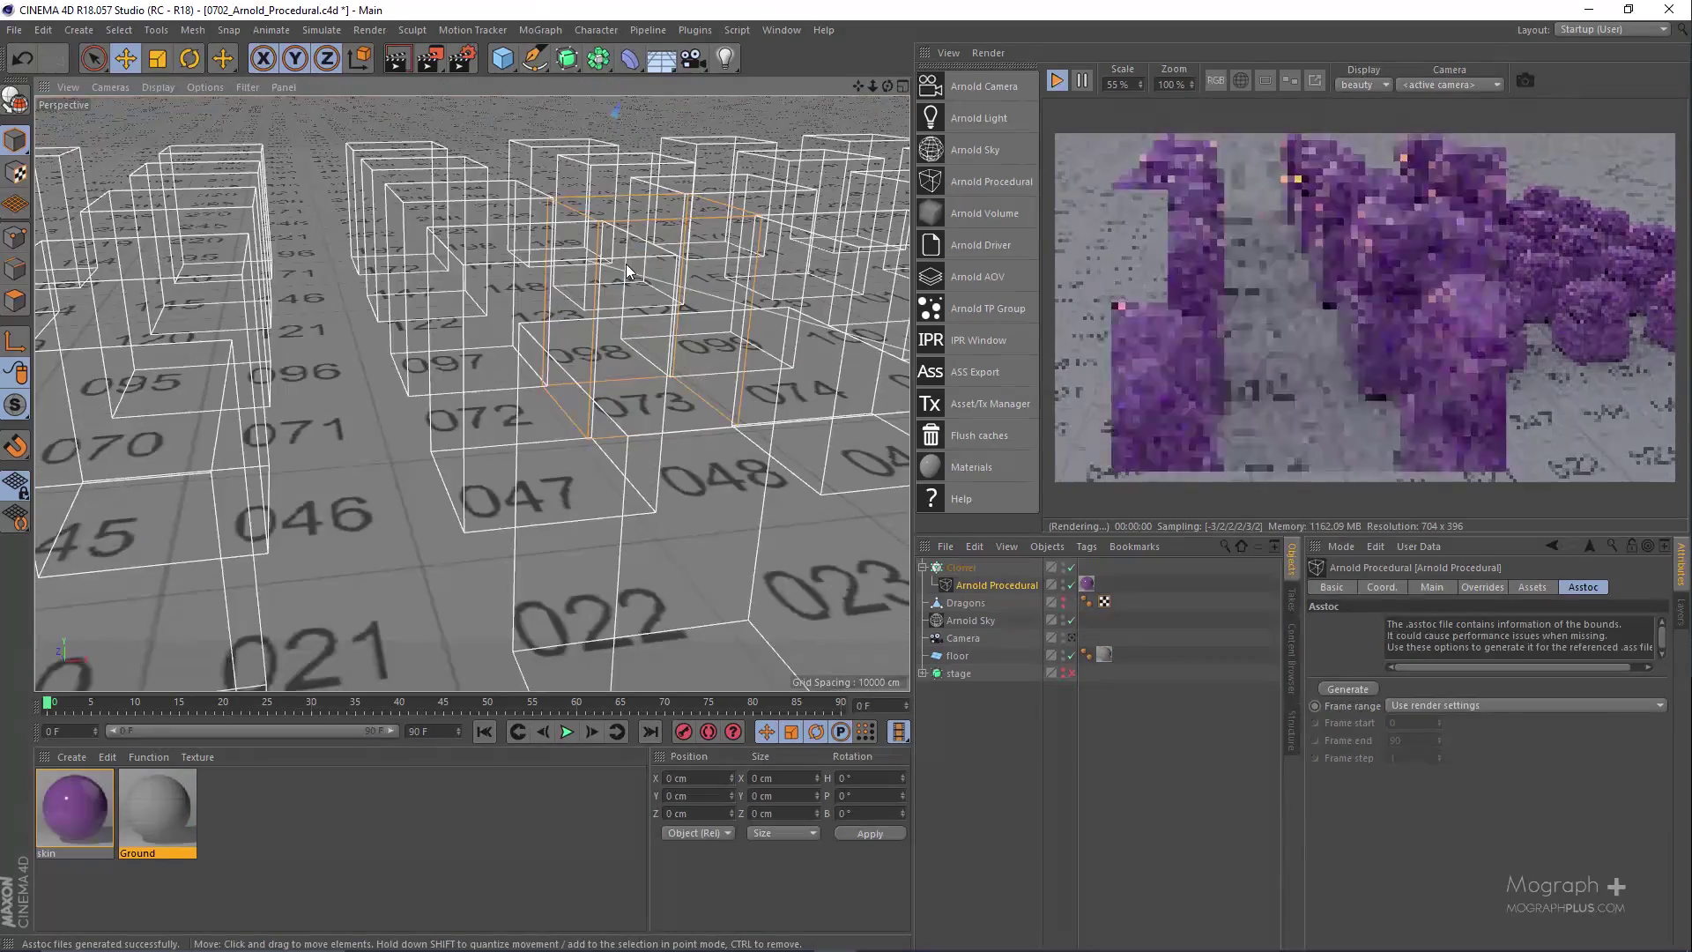
pyautogui.keyDown('alt'); pyautogui.moveTo(629, 270); pyautogui.dragTo(663, 295); pyautogui.keyUp('alt')
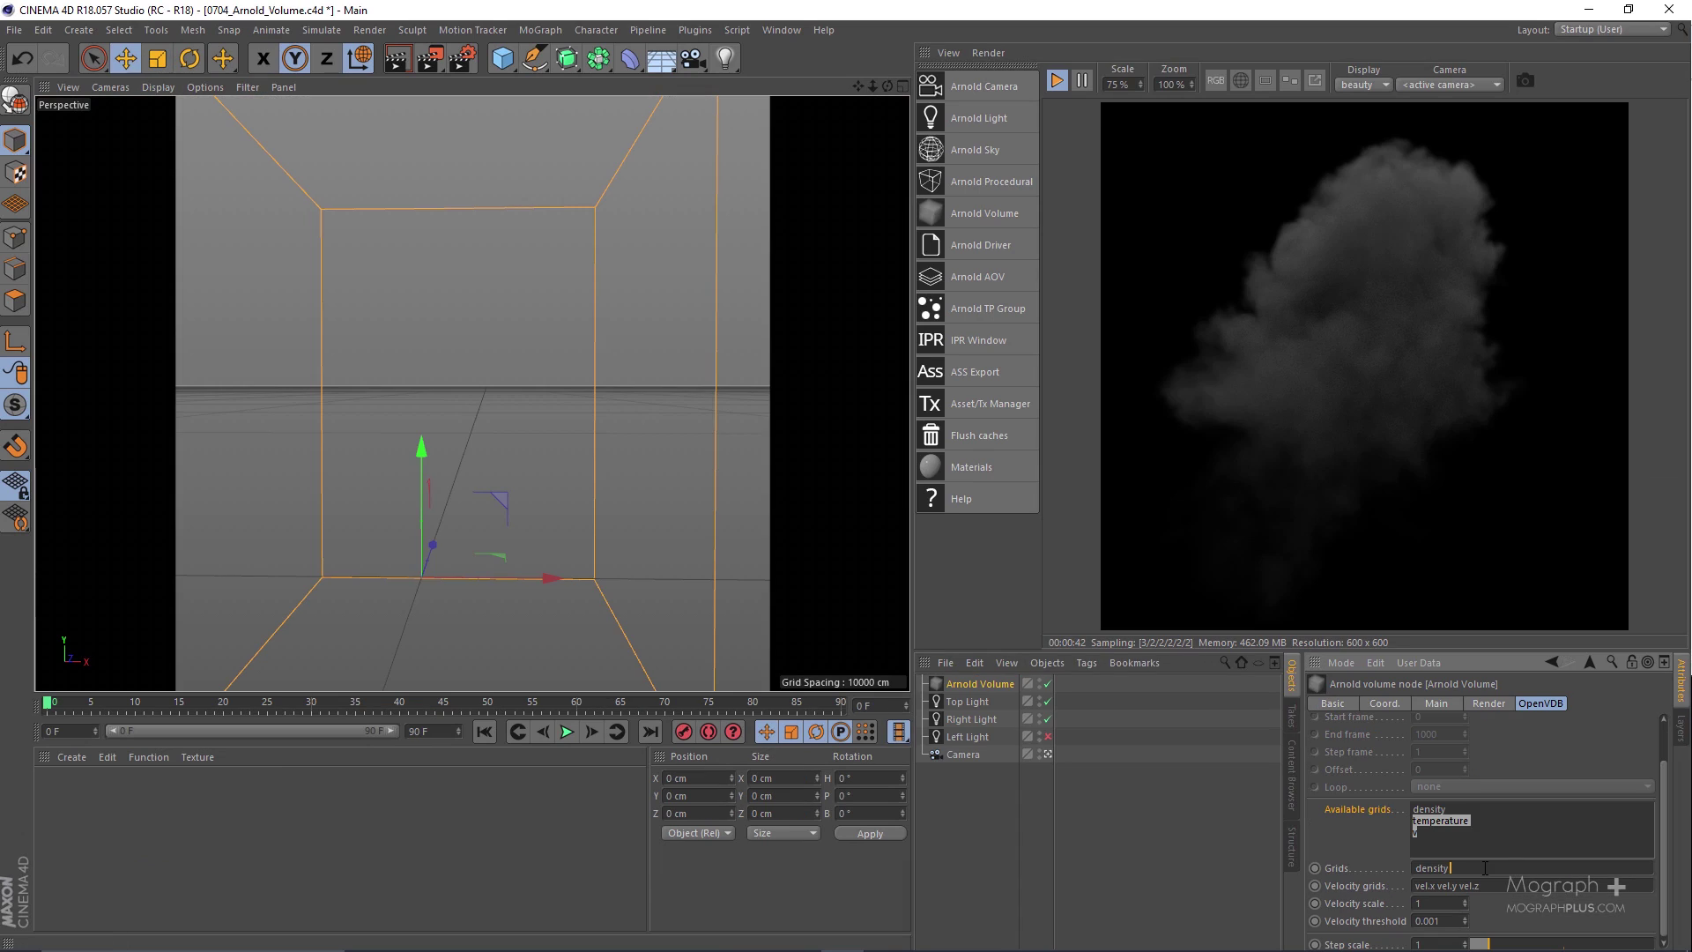
# Paste the chosen grids into the Arnold Volume's Grids field and set a blue transparency colour.
pyautogui.write('temperature v')
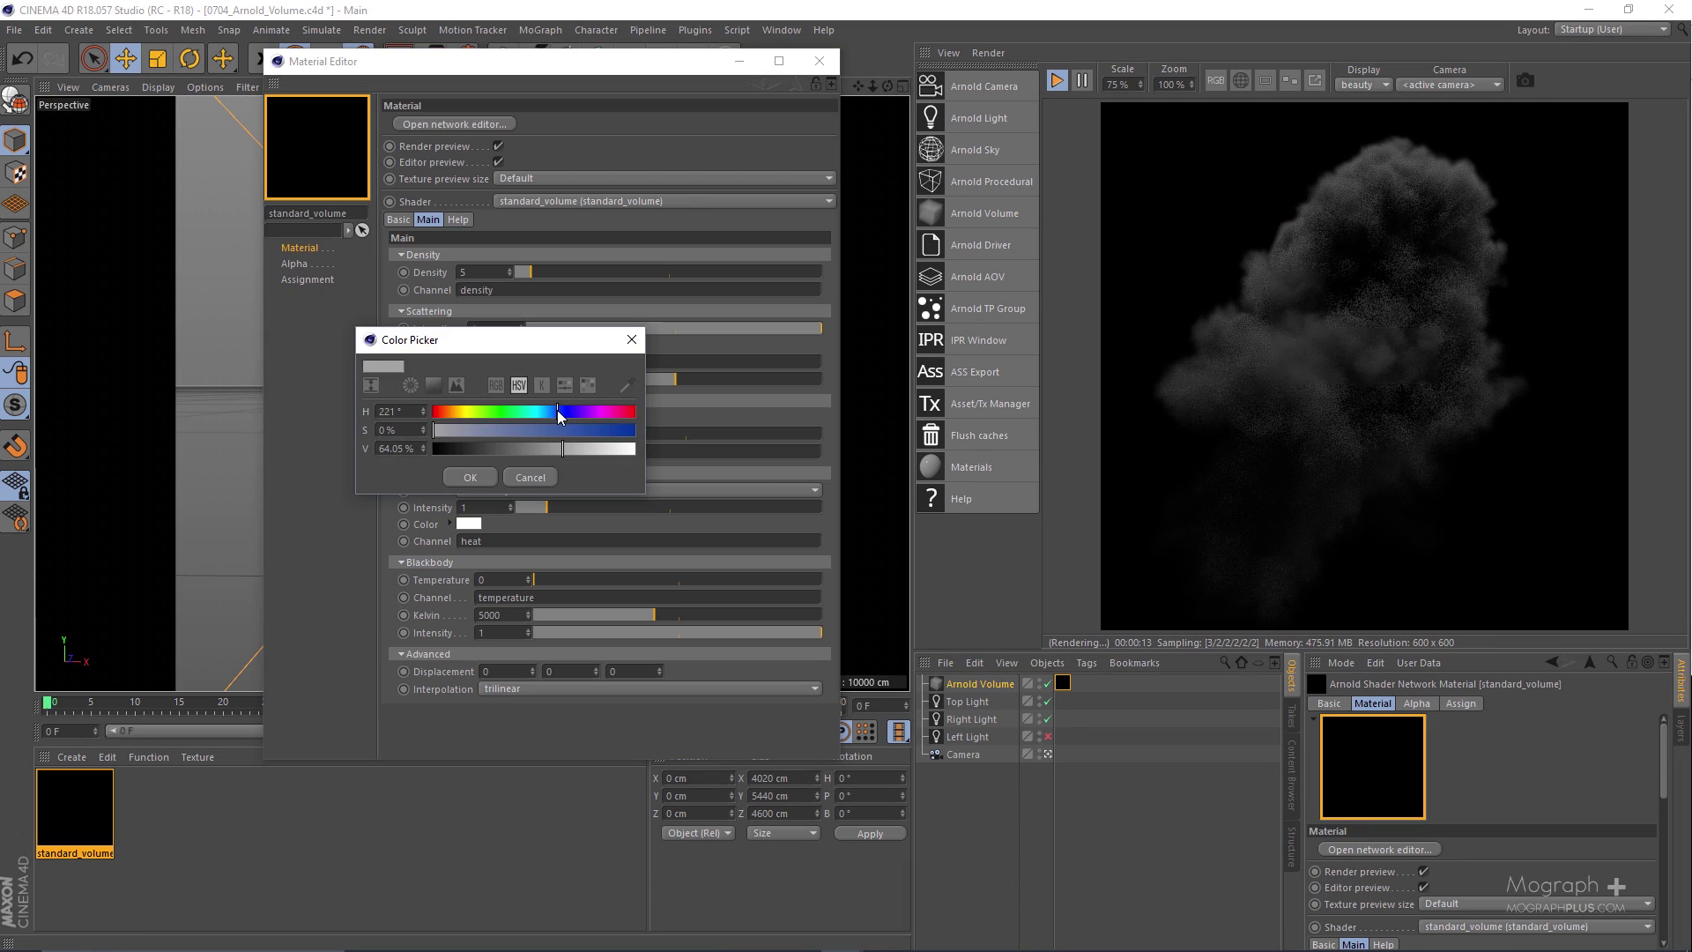
pyautogui.moveTo(608, 449); pyautogui.dragTo(564, 449)
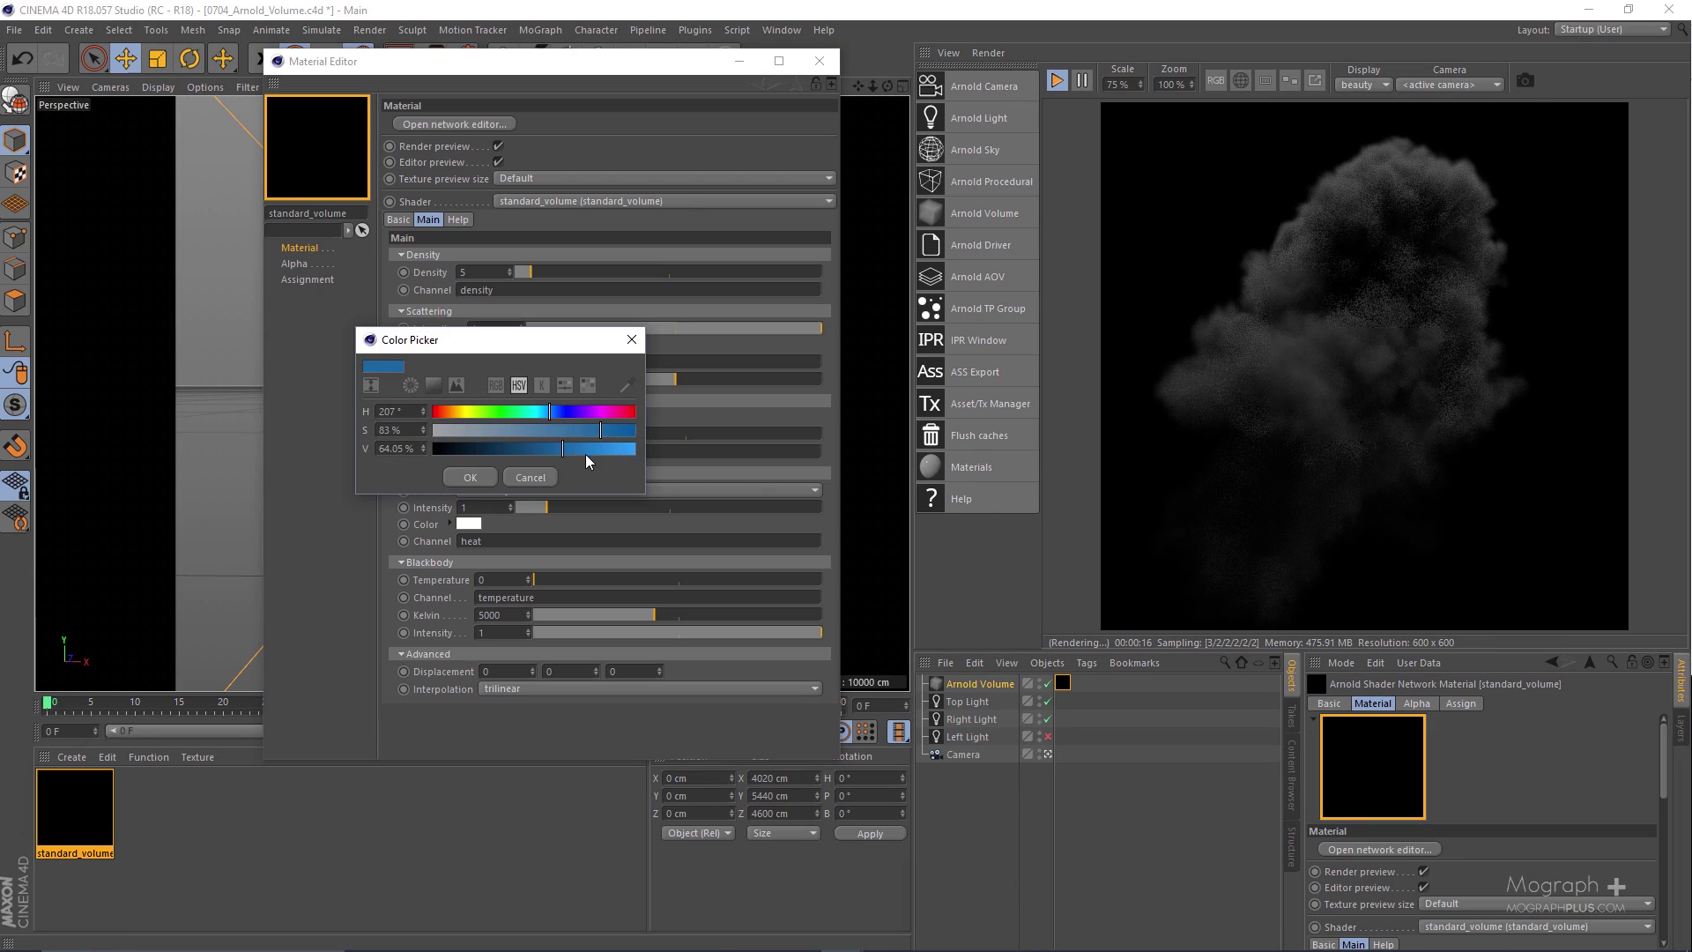
pyautogui.click(470, 477)
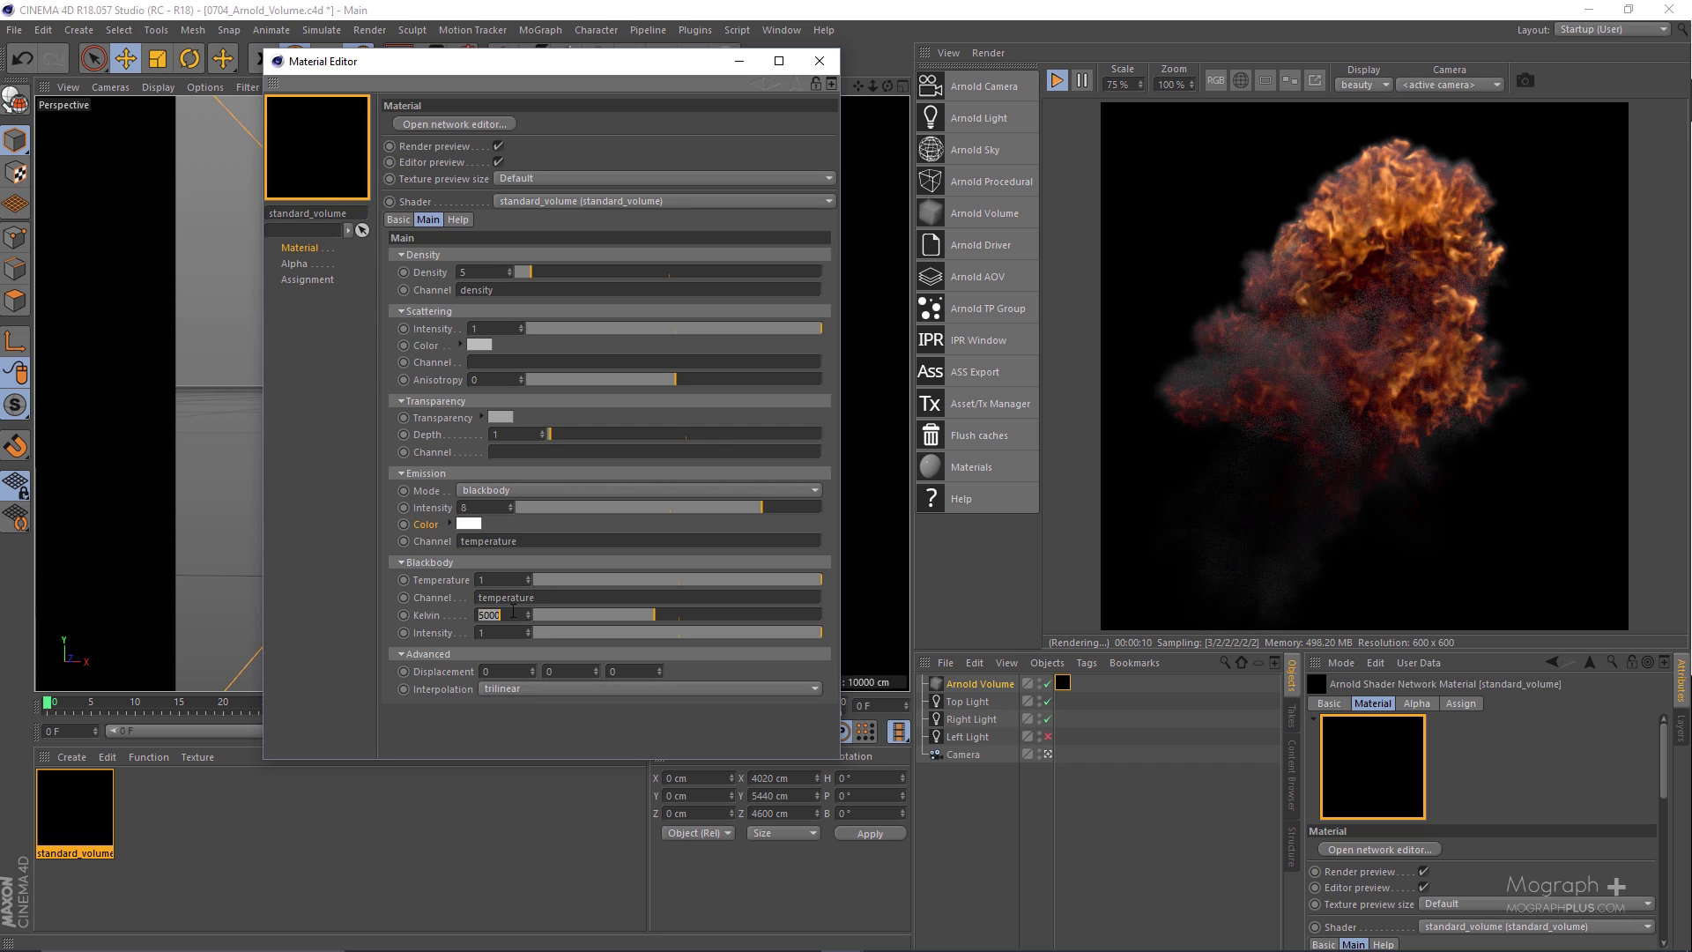
# Set the volume's blackbody temperature to 7500 Kelvin.
pyautogui.click(502, 615)
pyautogui.write('7500')
pyautogui.press('Return')
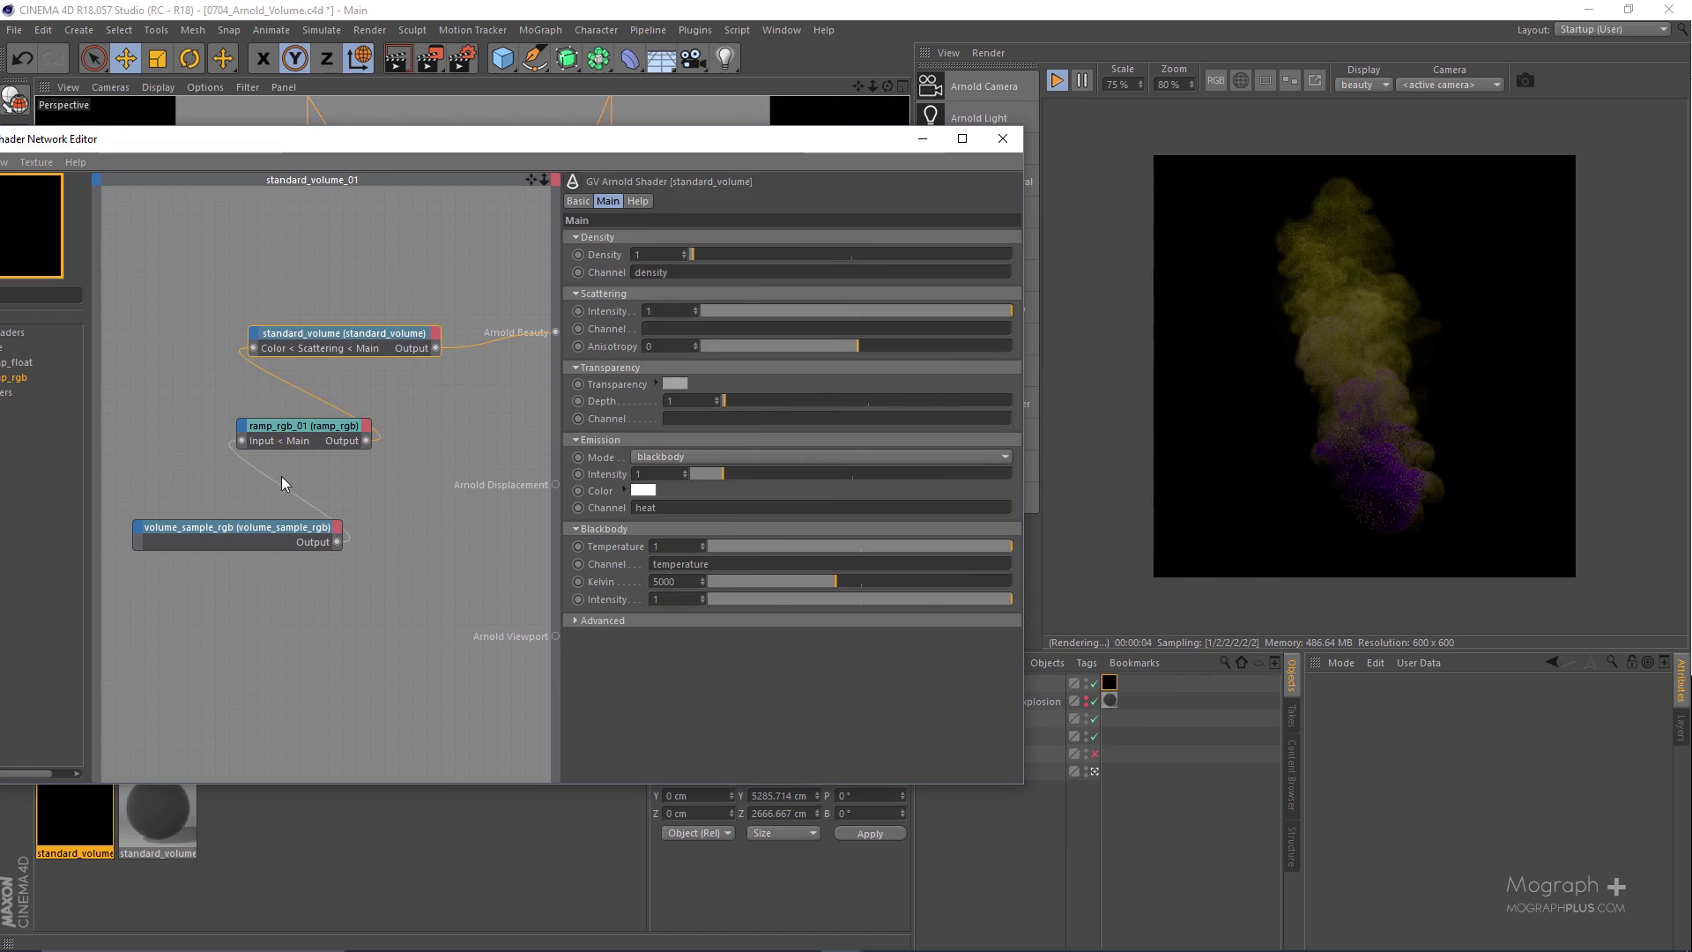
# Colour the ramp_rgb knots blue to pink and raise scattering intensity to 10.
pyautogui.click(303, 426)
pyautogui.doubleClick(701, 290)
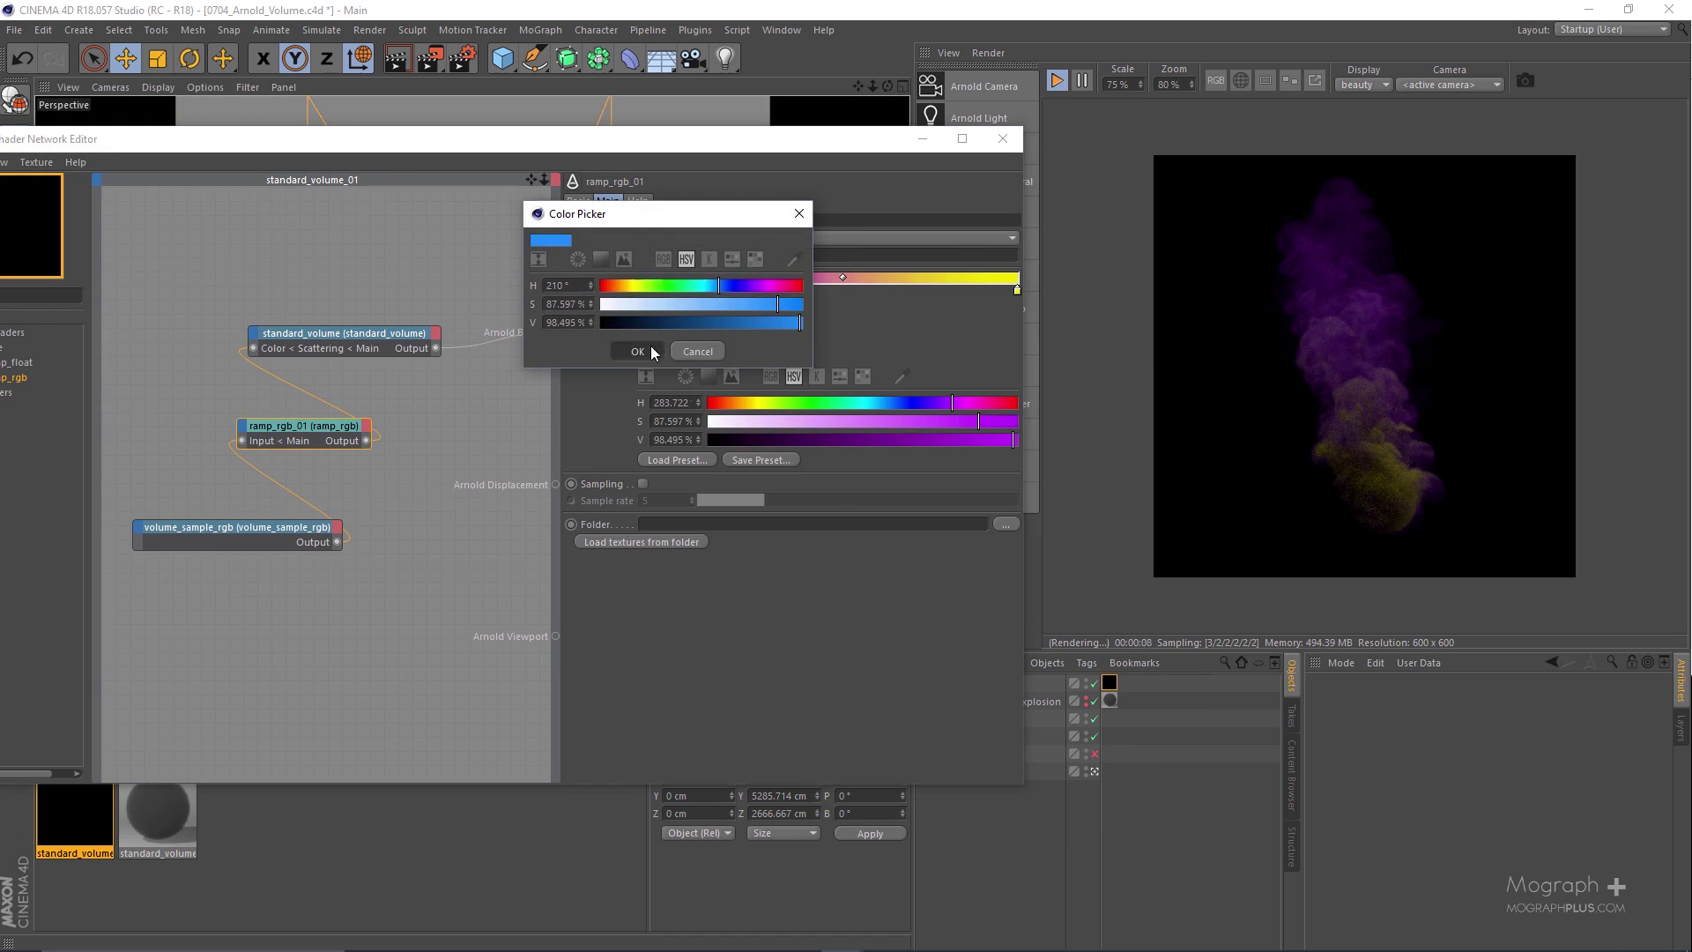
pyautogui.click(705, 302)
pyautogui.moveTo(701, 290); pyautogui.dragTo(741, 290)
pyautogui.doubleClick(741, 290)
pyautogui.moveTo(669, 216); pyautogui.dragTo(934, 216)
pyautogui.click(1118, 272)
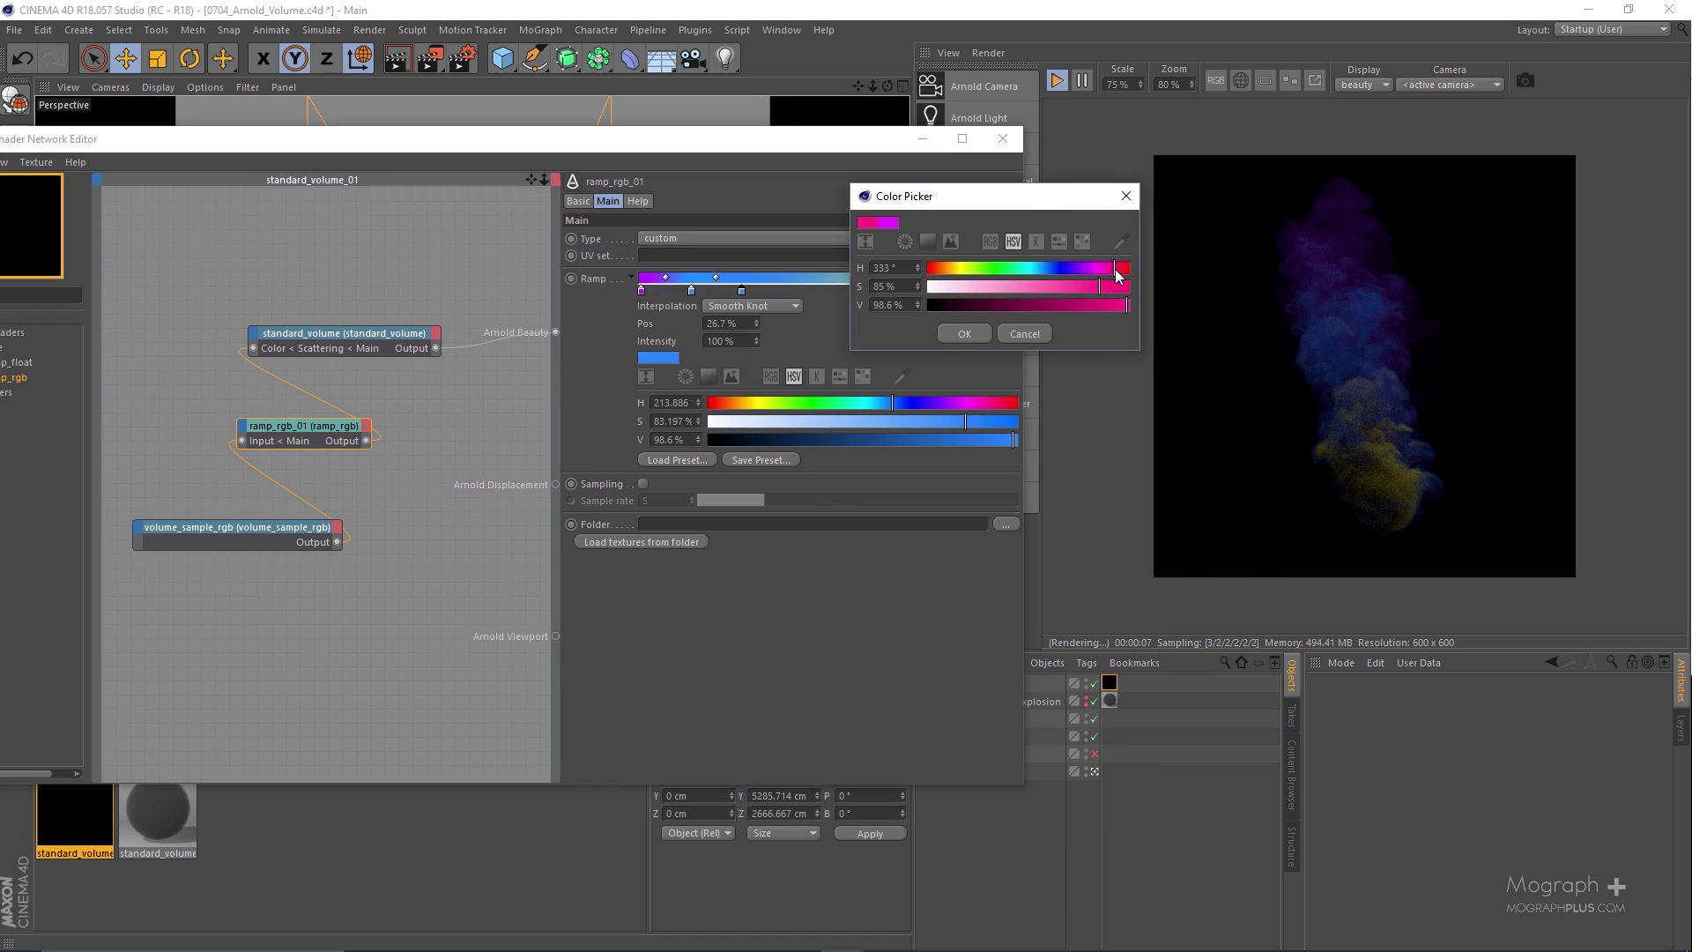
pyautogui.click(1010, 342)
pyautogui.doubleClick(691, 290)
pyautogui.click(343, 334)
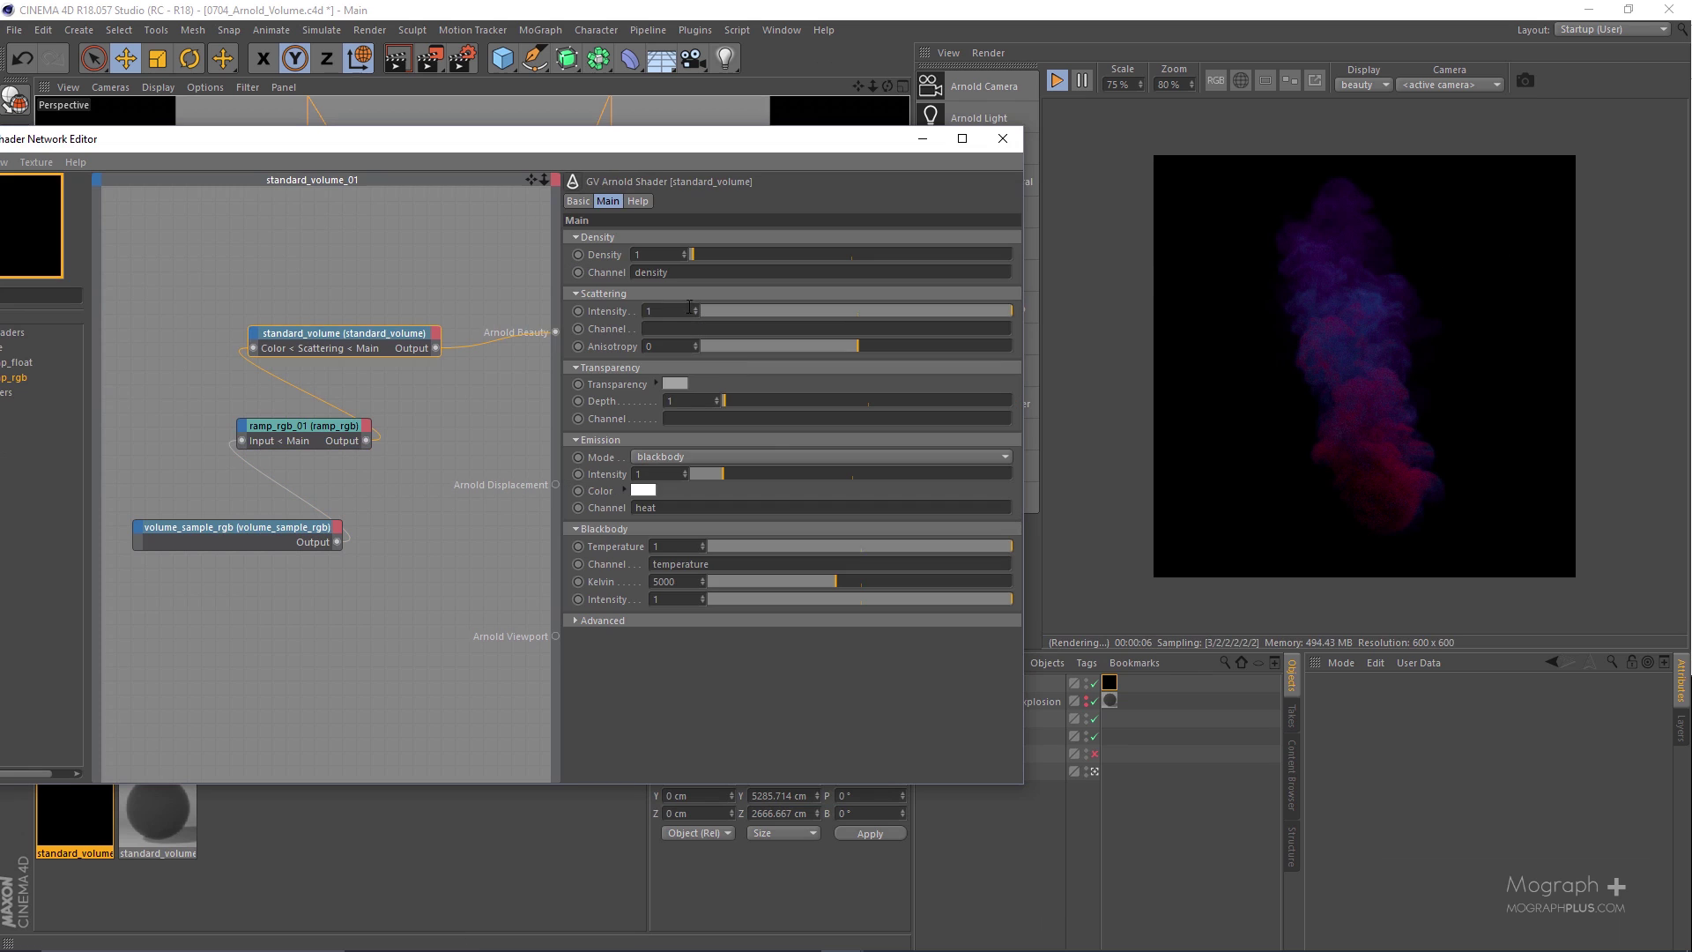